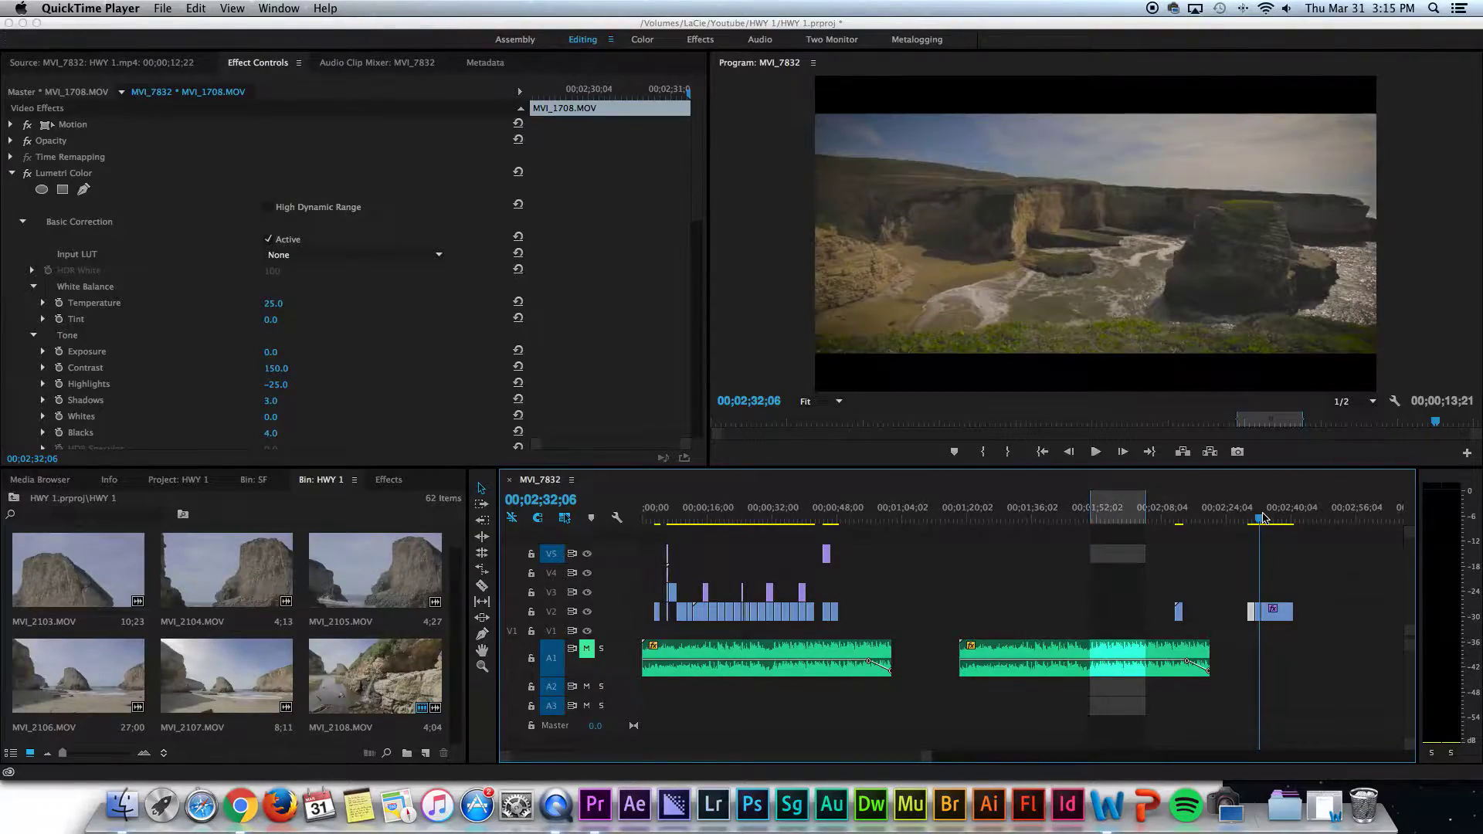
# Zoom the timeline in on the beach clips with the playhead at 00;02;30;00
pyautogui.click(1274, 513)
pyautogui.press('=')
pyautogui.press('=')
pyautogui.press('=')
pyautogui.press('=')
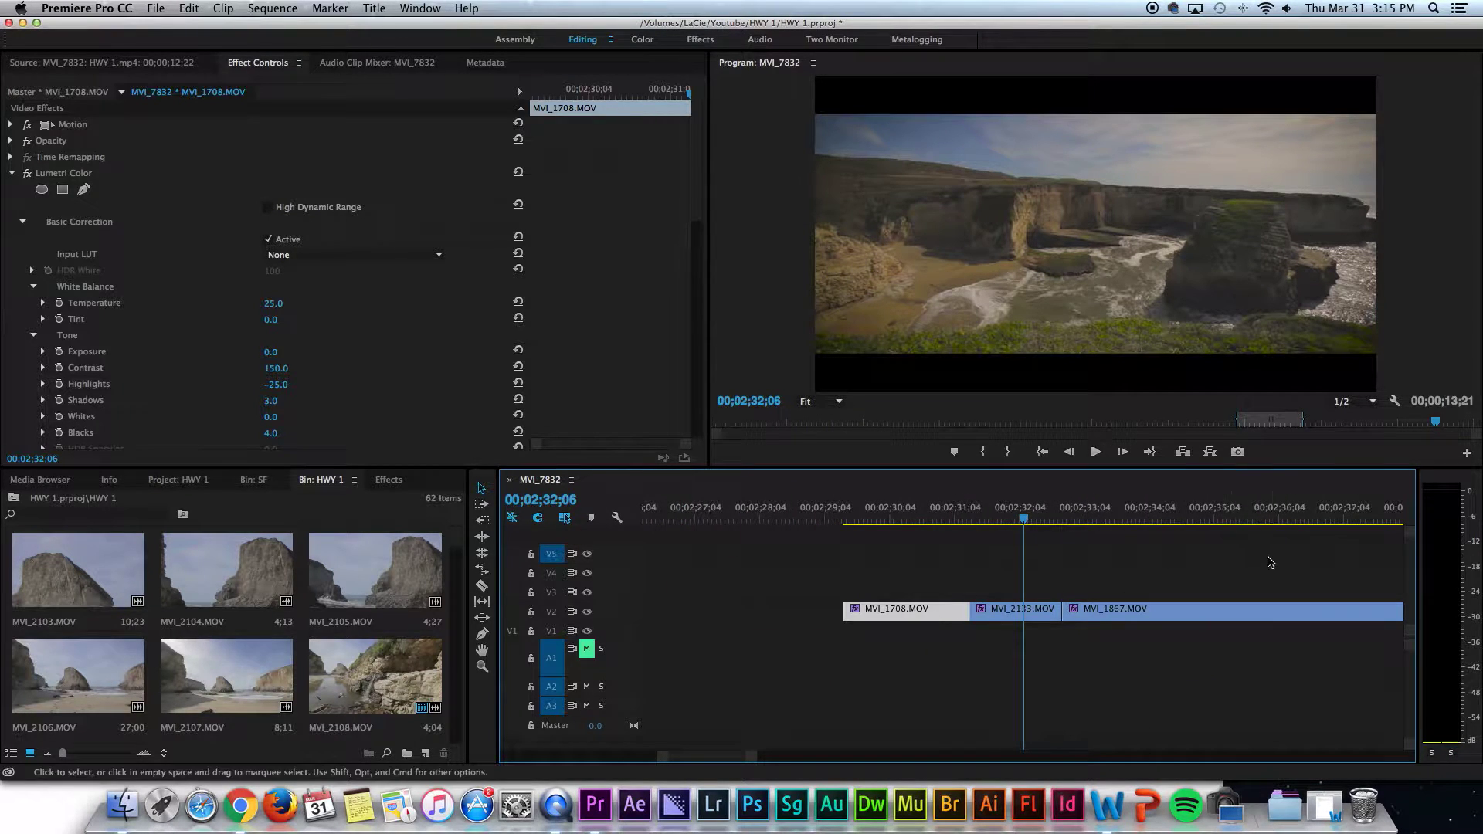
pyautogui.hscroll(3, 1271, 564)
pyautogui.press('-')
pyautogui.press('-')
pyautogui.click(949, 516)
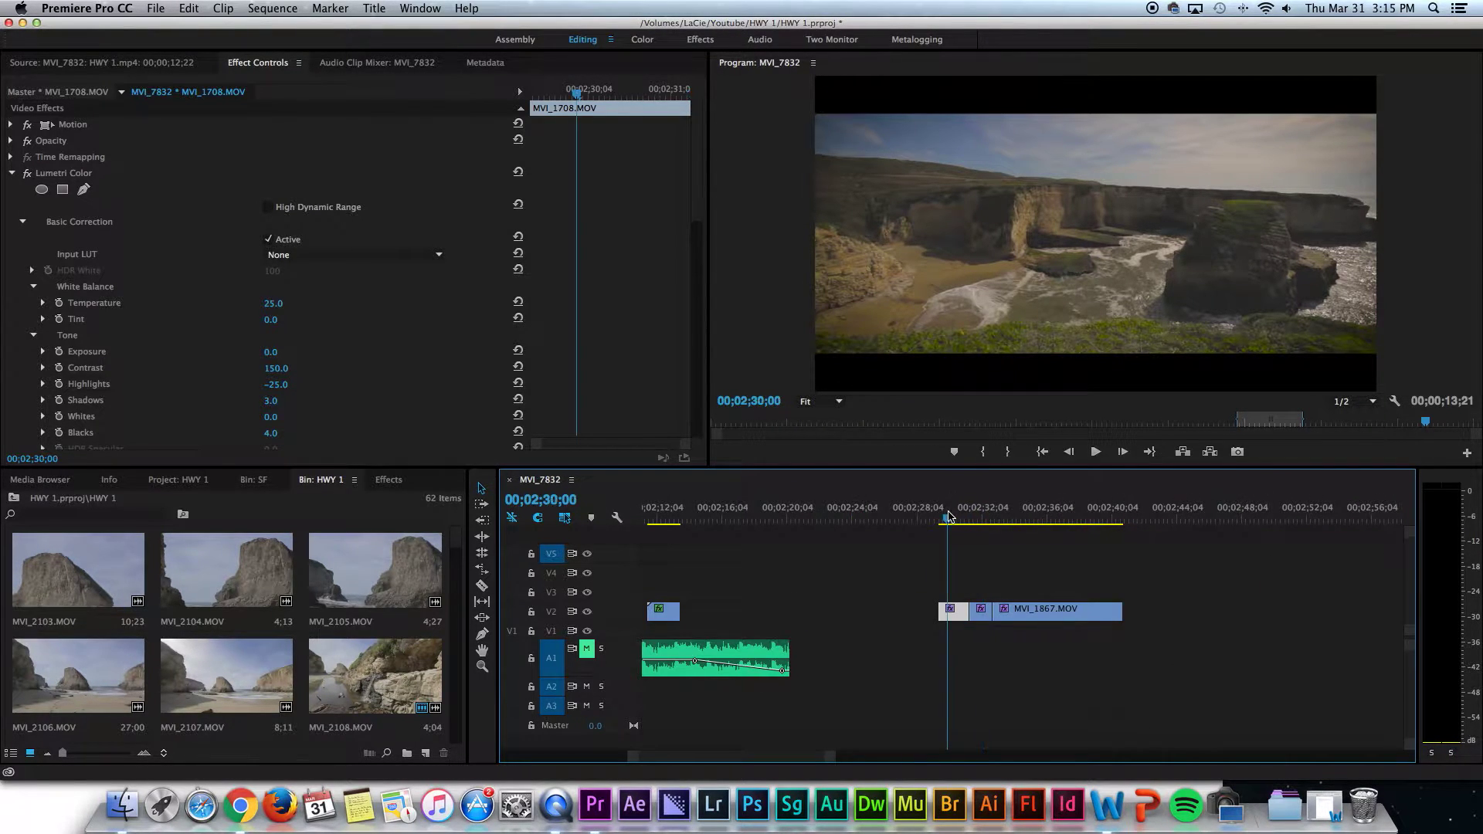
pyautogui.press('=')
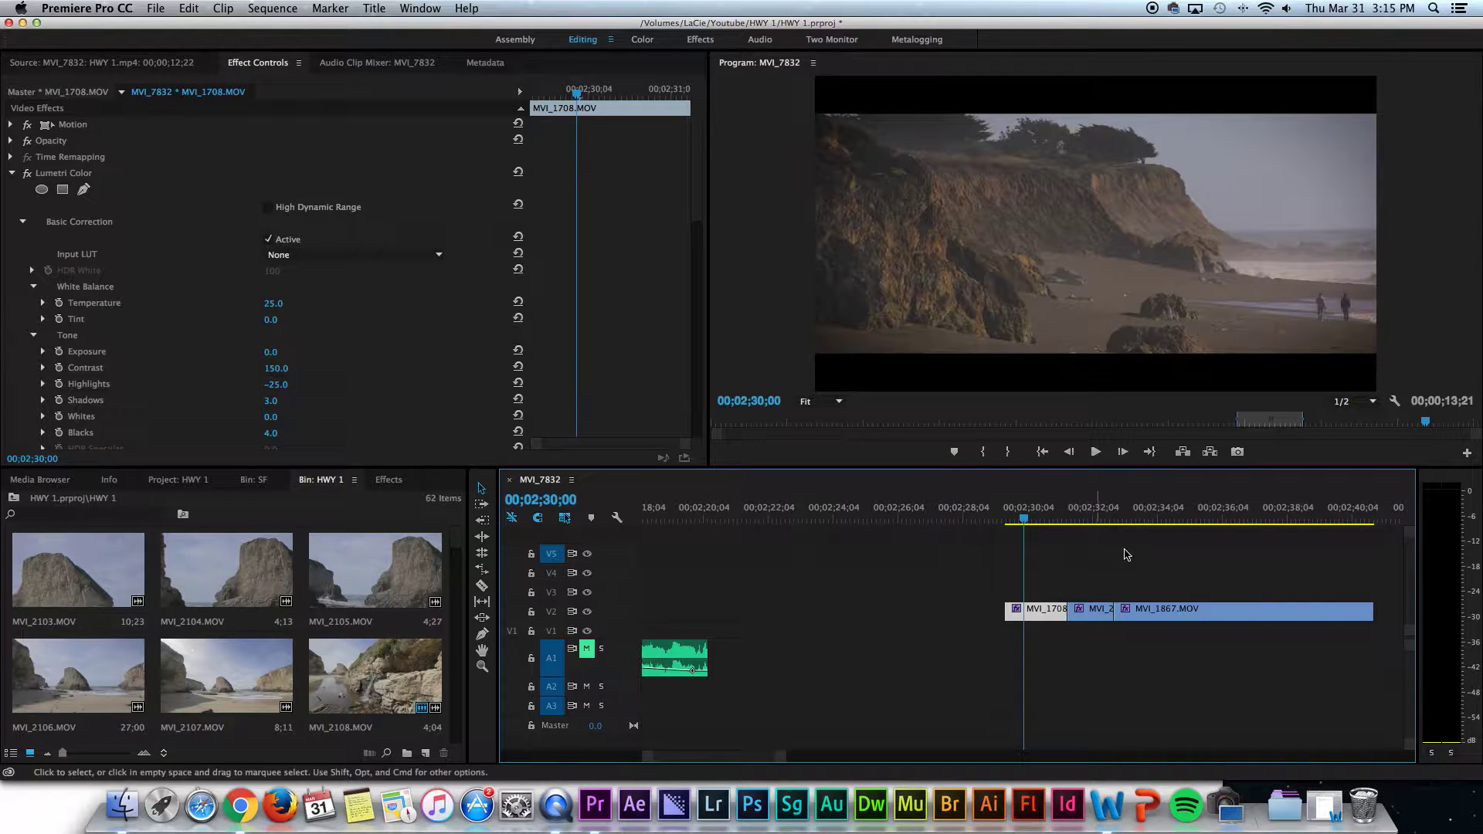
pyautogui.hscroll(5, 1170, 556)
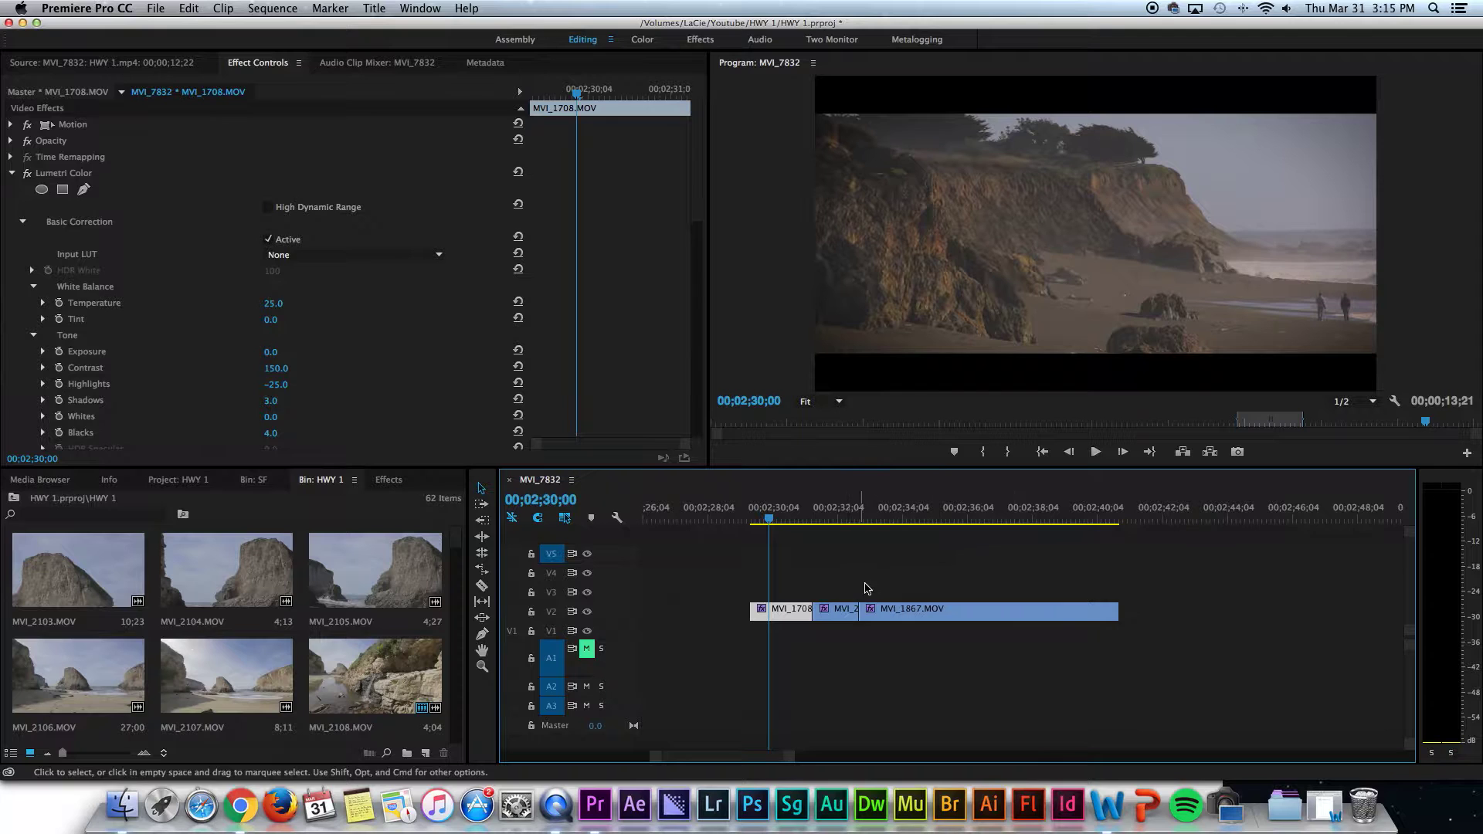
# Select the three V2 clips, play them, and return the playhead to 00;02;30;01
pyautogui.moveTo(780, 554); pyautogui.dragTo(1225, 705)
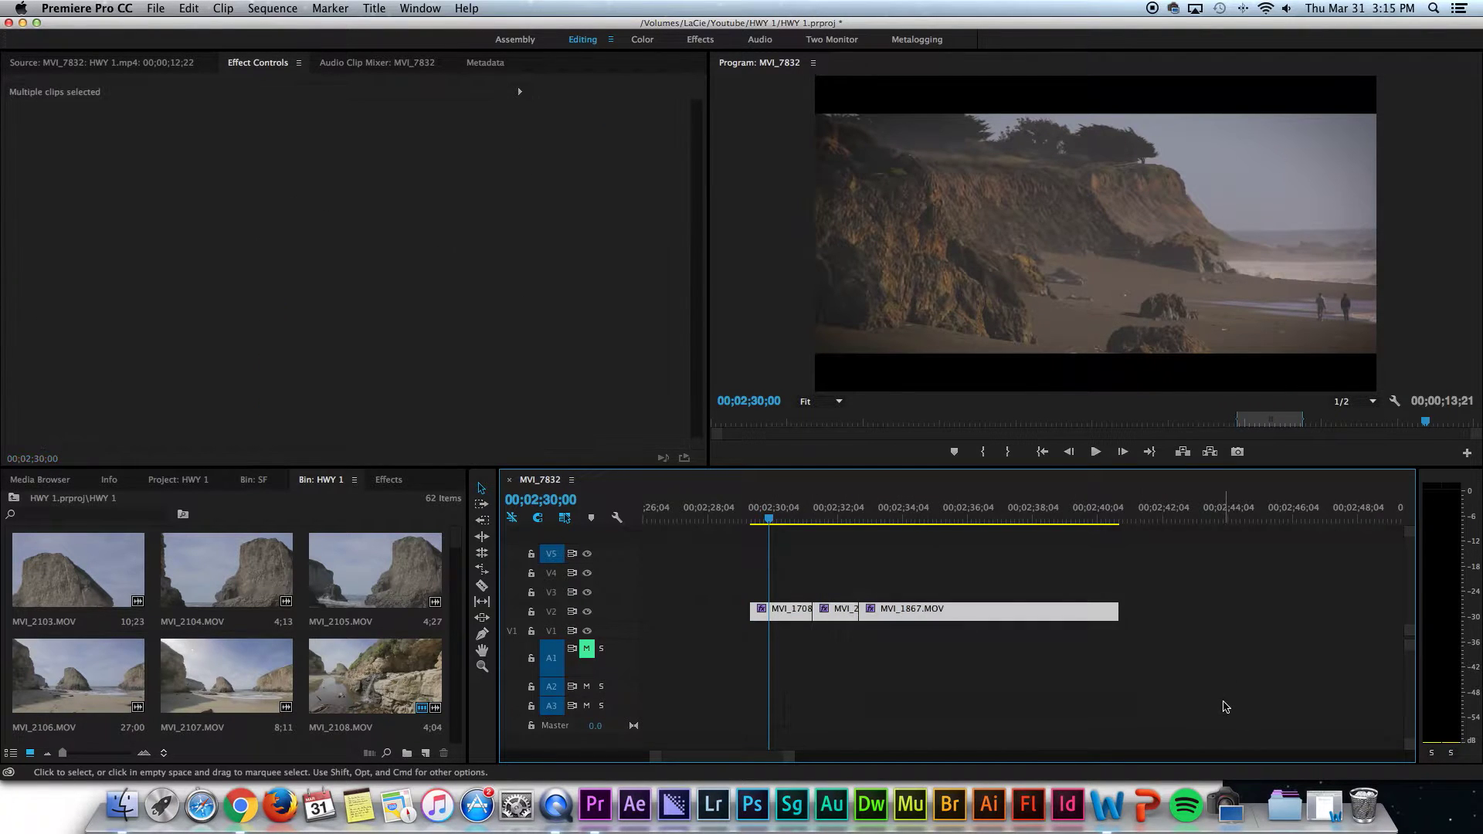
pyautogui.press('-')
pyautogui.press('-')
pyautogui.press('-')
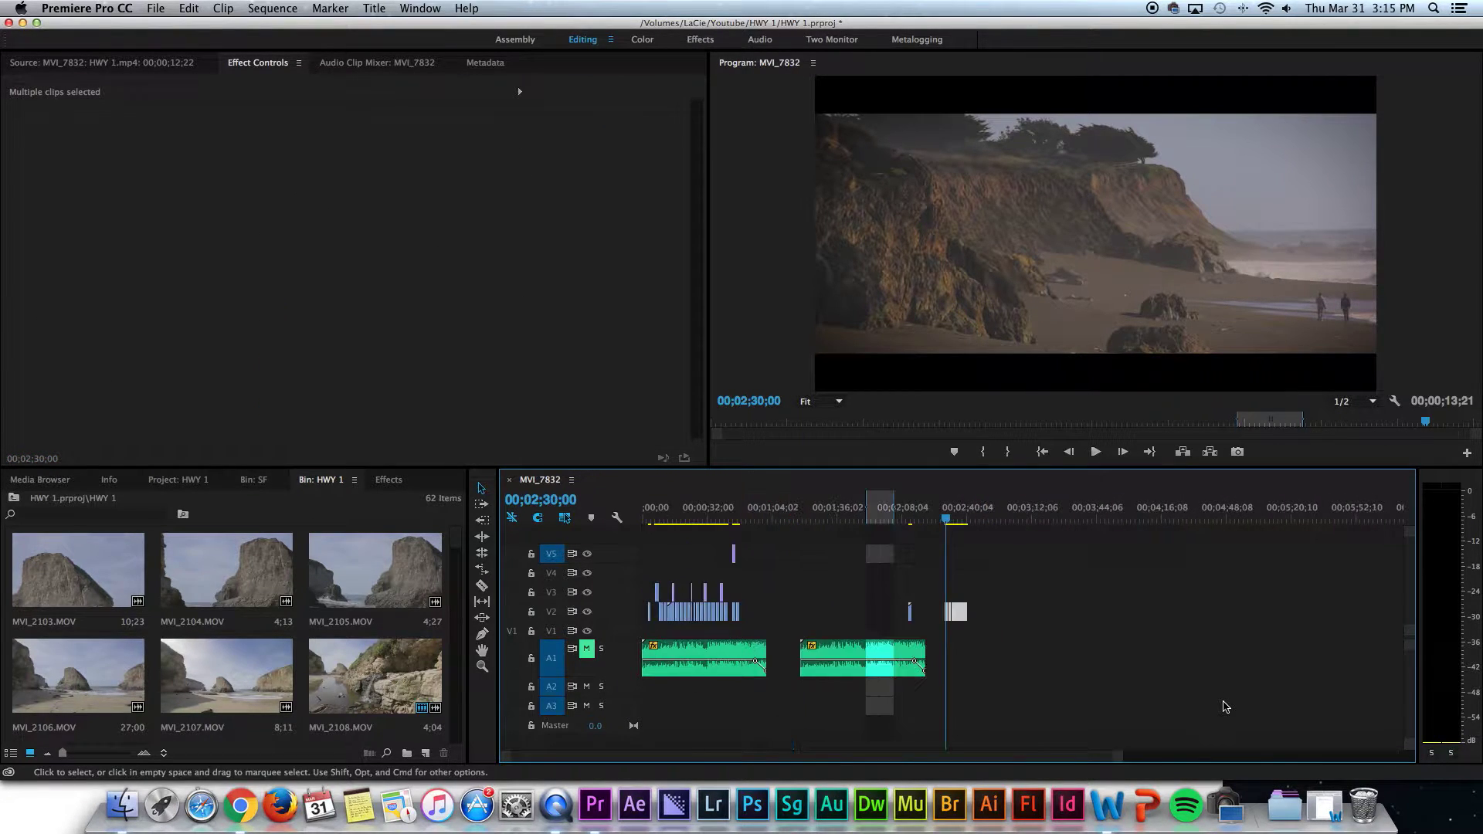
pyautogui.press('=')
pyautogui.press('=')
pyautogui.press('=')
pyautogui.press('=')
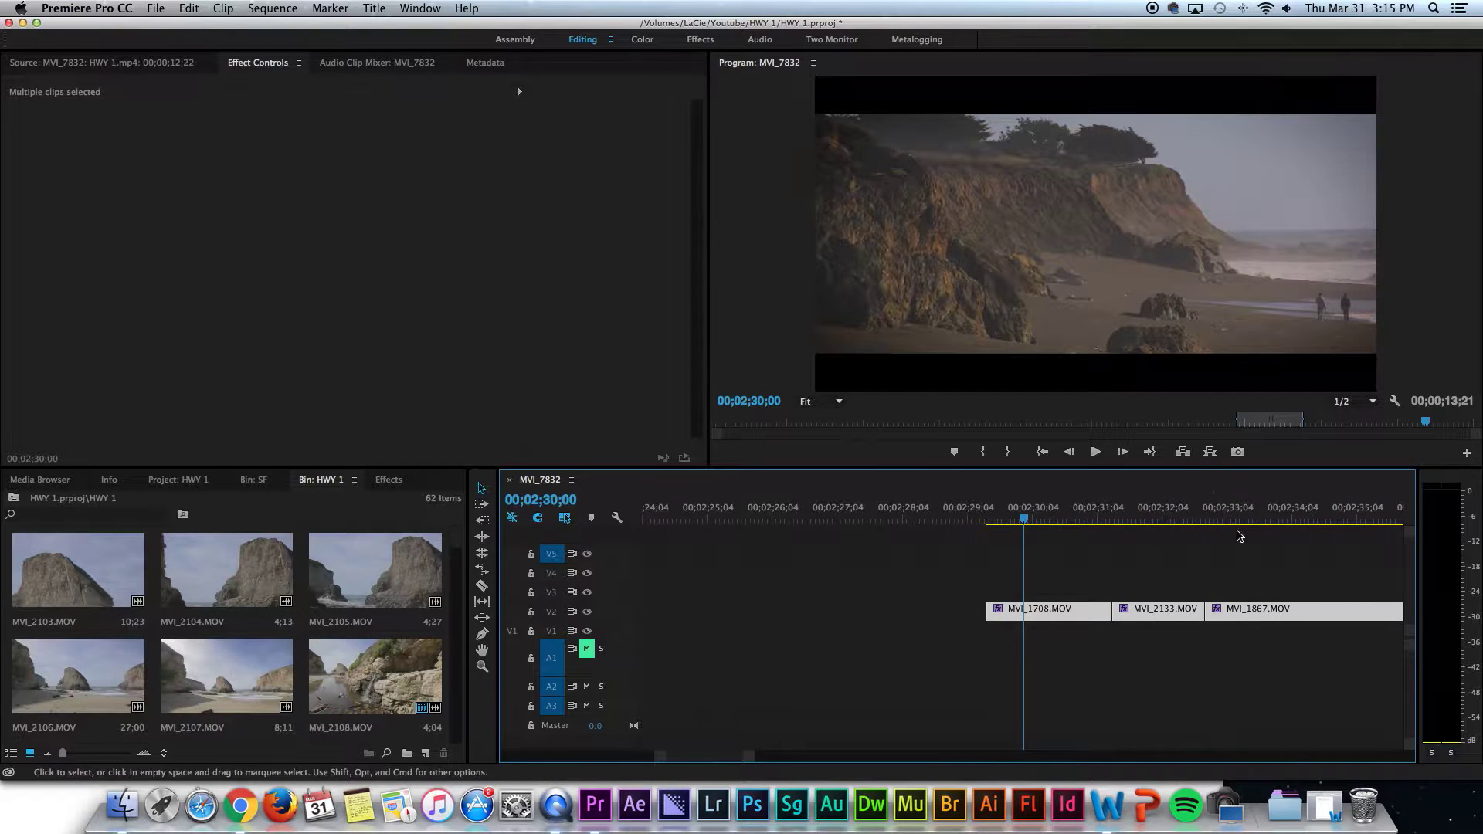
pyautogui.hscroll(5, 1240, 560)
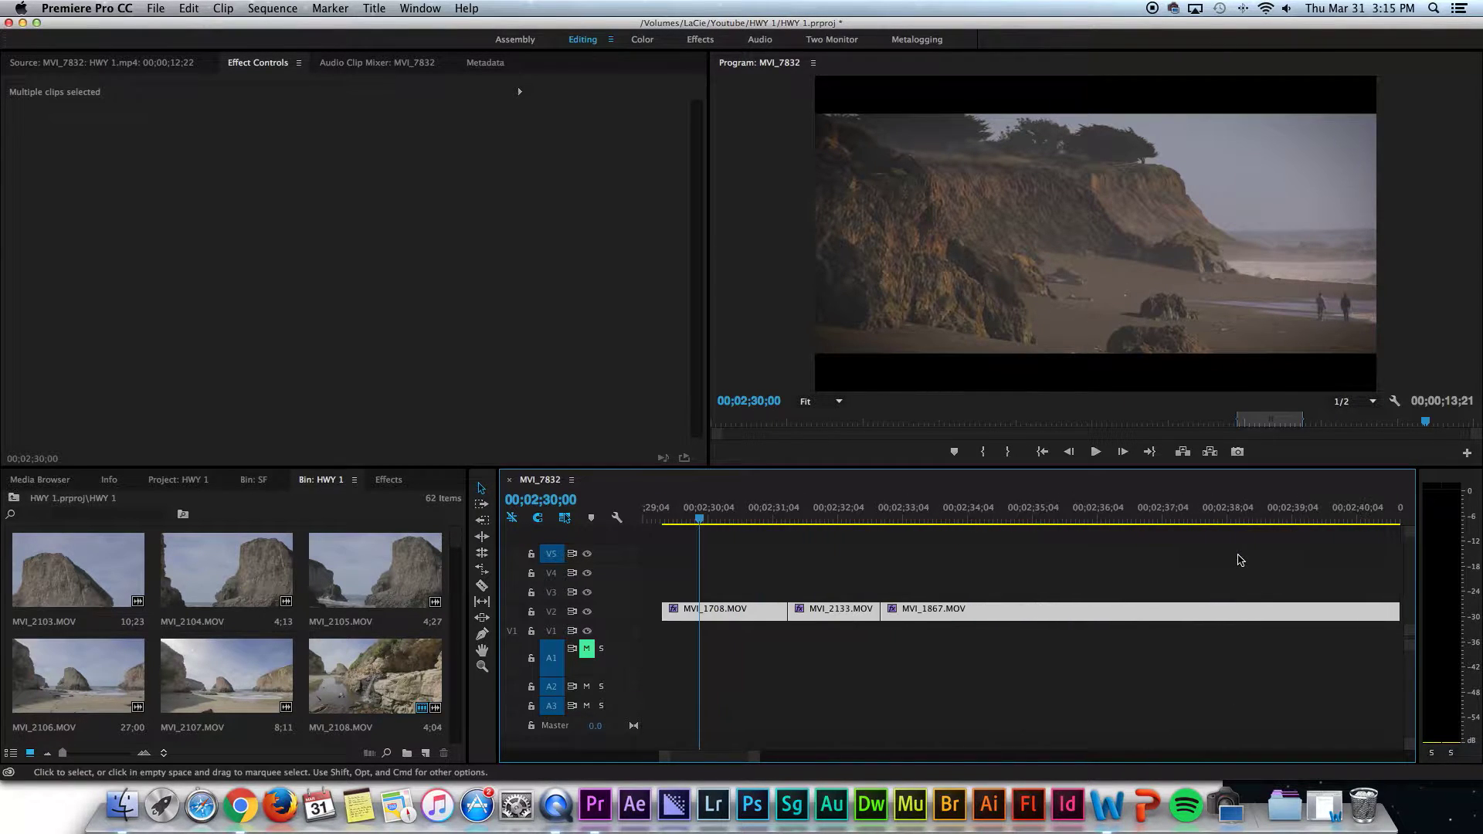
pyautogui.press('-')
pyautogui.hscroll(1, 1241, 560)
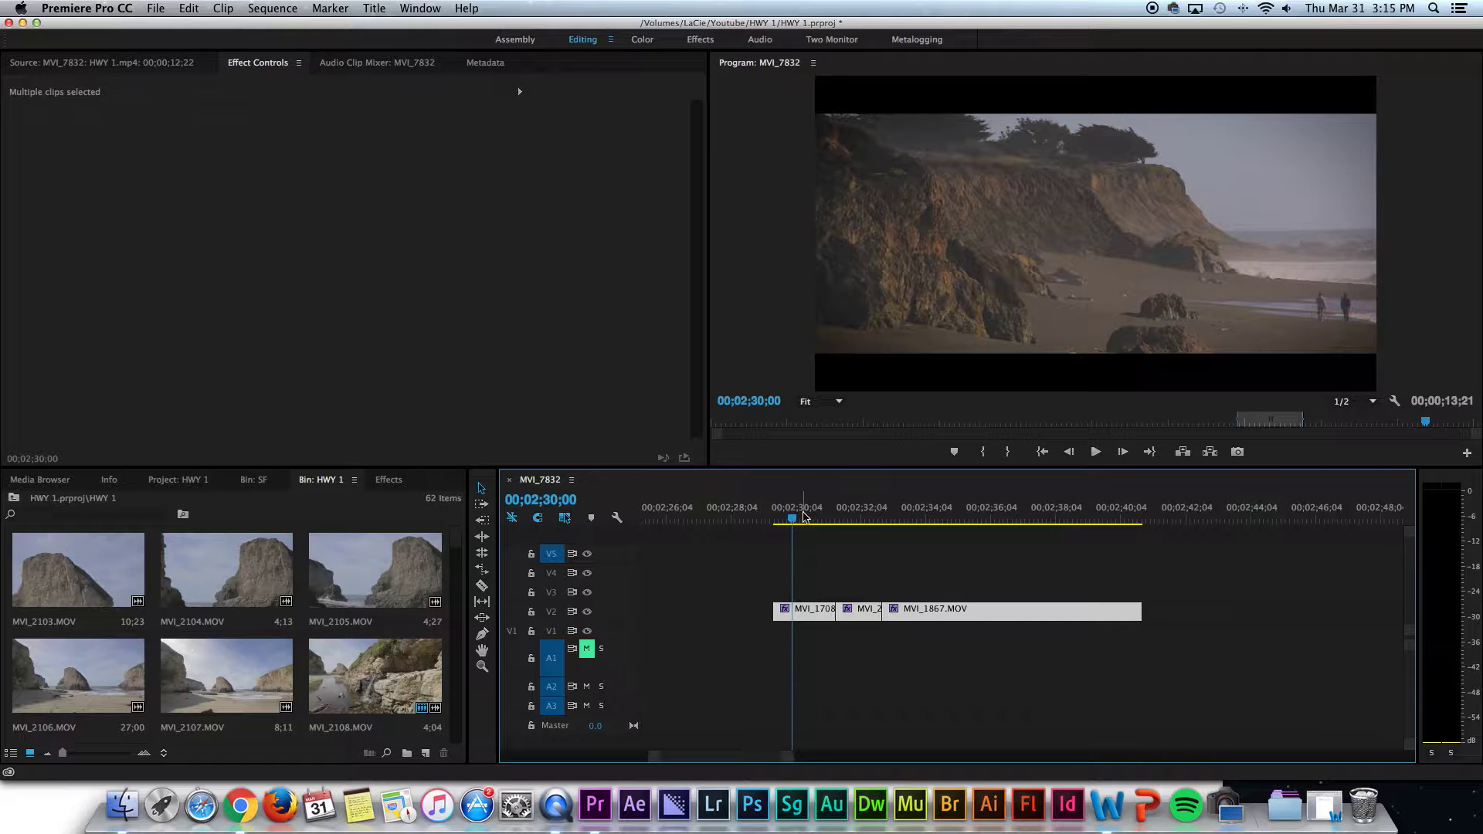
pyautogui.press('space')
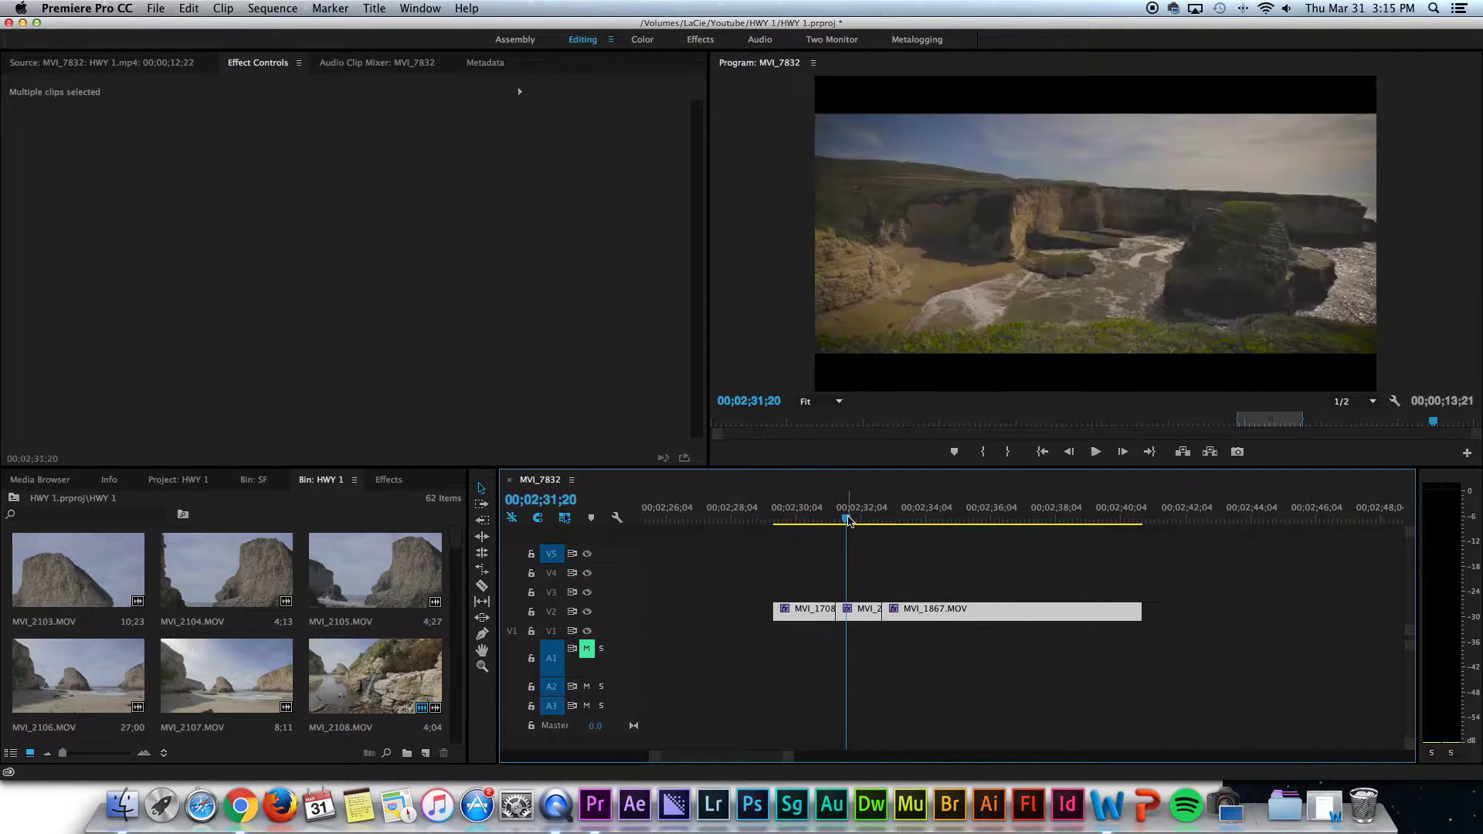
pyautogui.click(930, 516)
pyautogui.hscroll(-1, 905, 558)
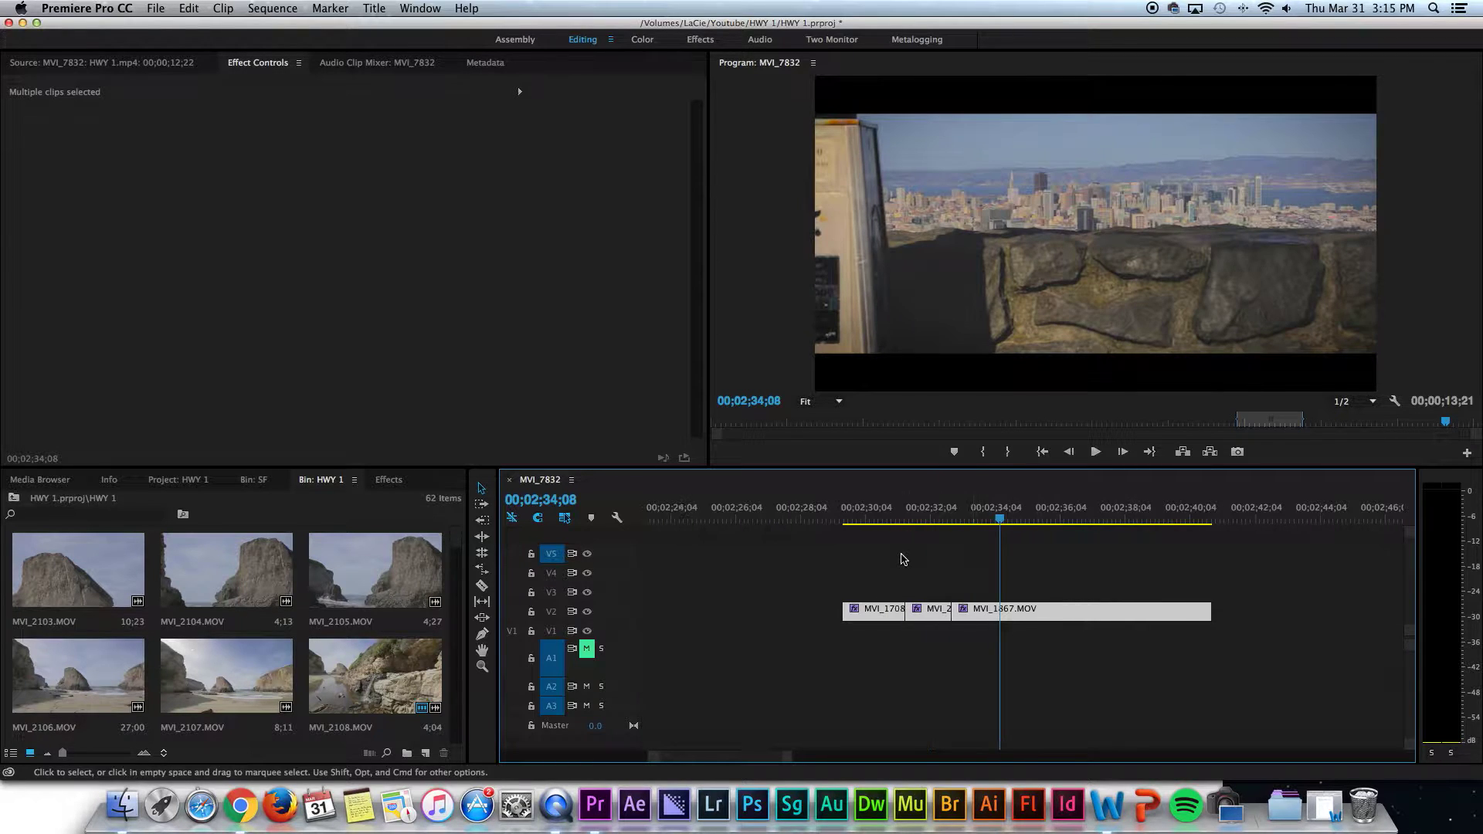
pyautogui.click(862, 511)
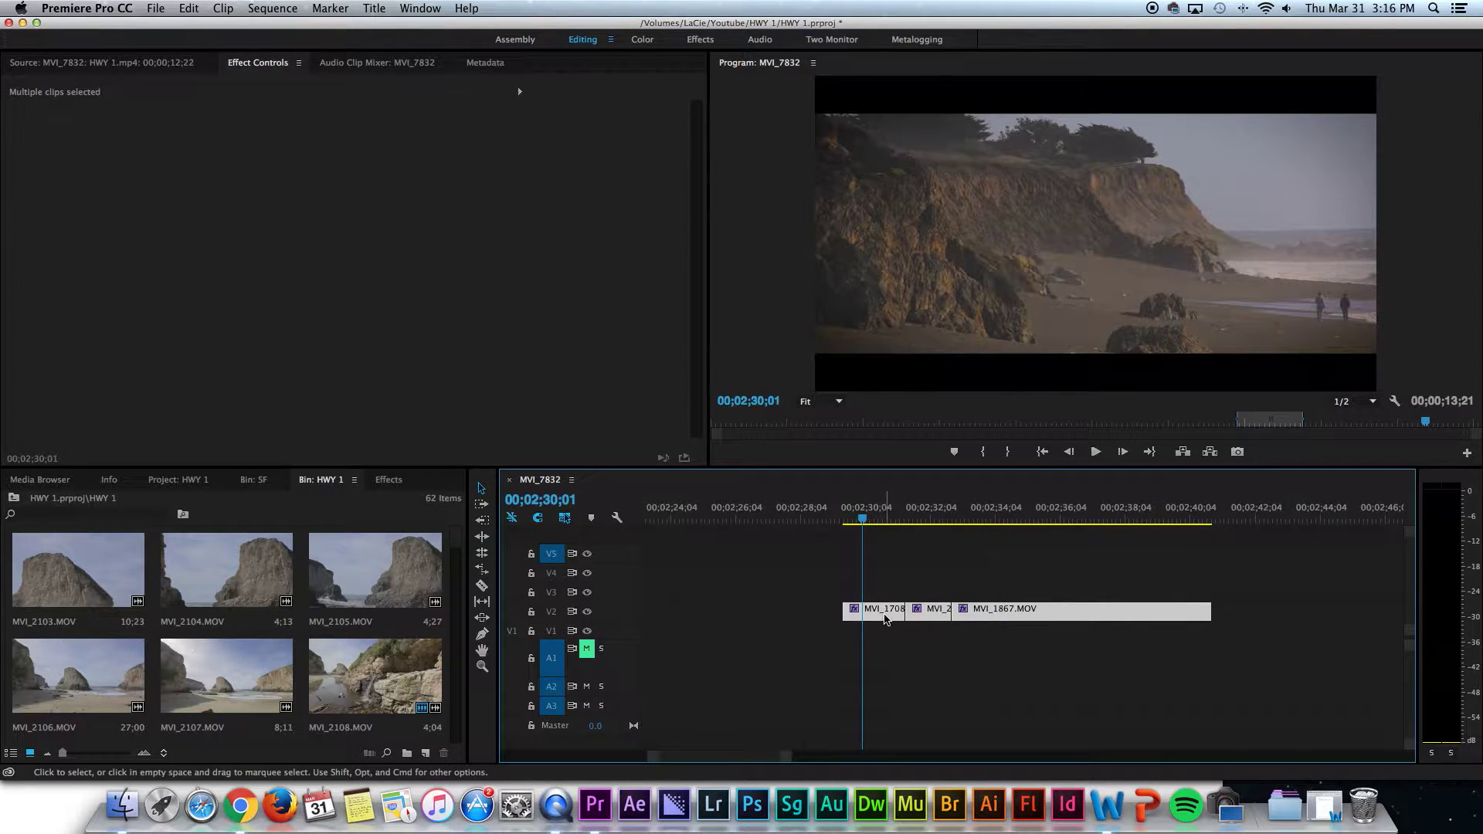
# Delete the Lumetri Color effect from MVI_1708 in Effect Controls
pyautogui.click(934, 546)
pyautogui.doubleClick(879, 618)
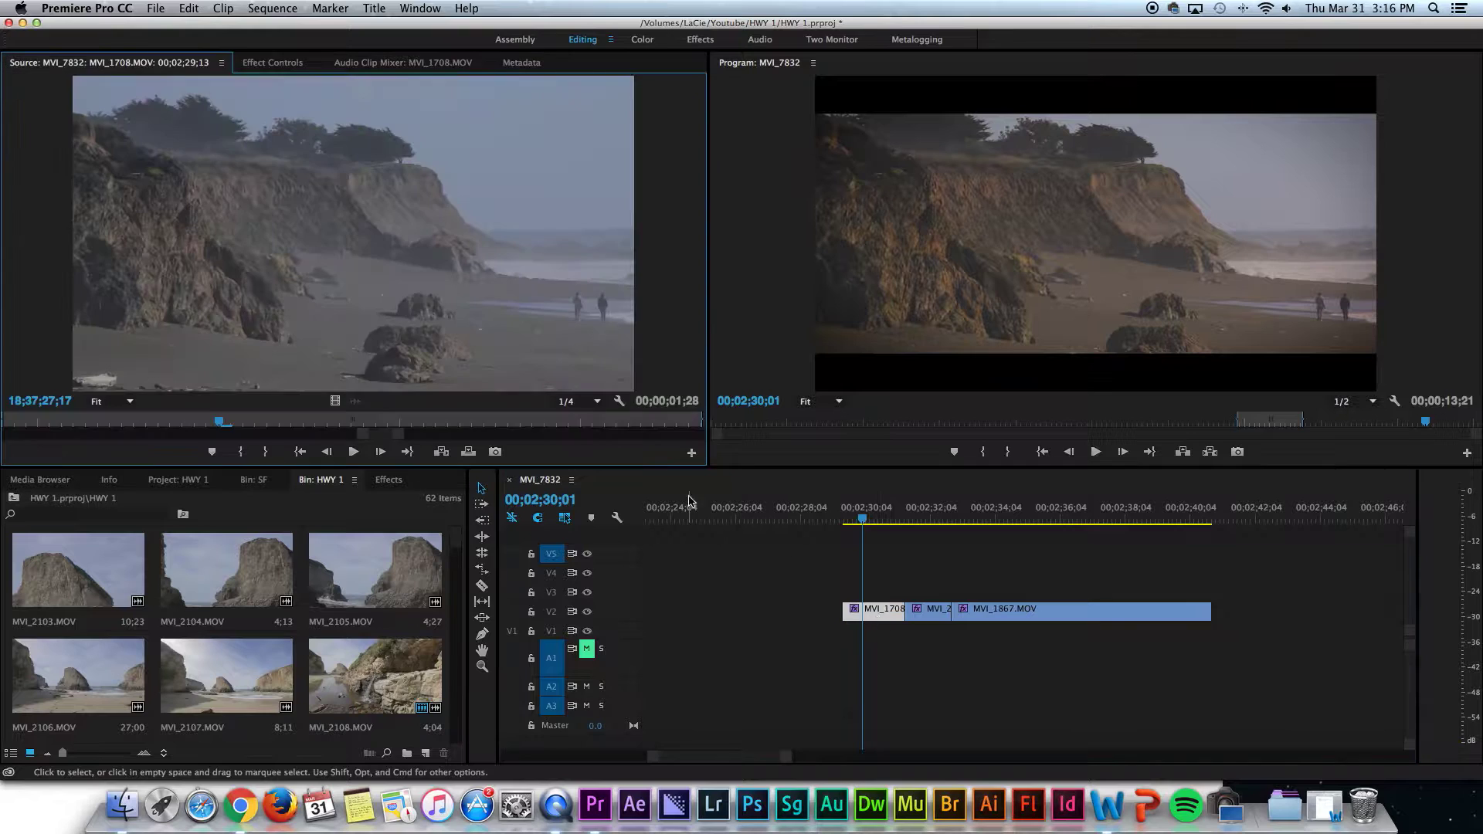
pyautogui.click(273, 63)
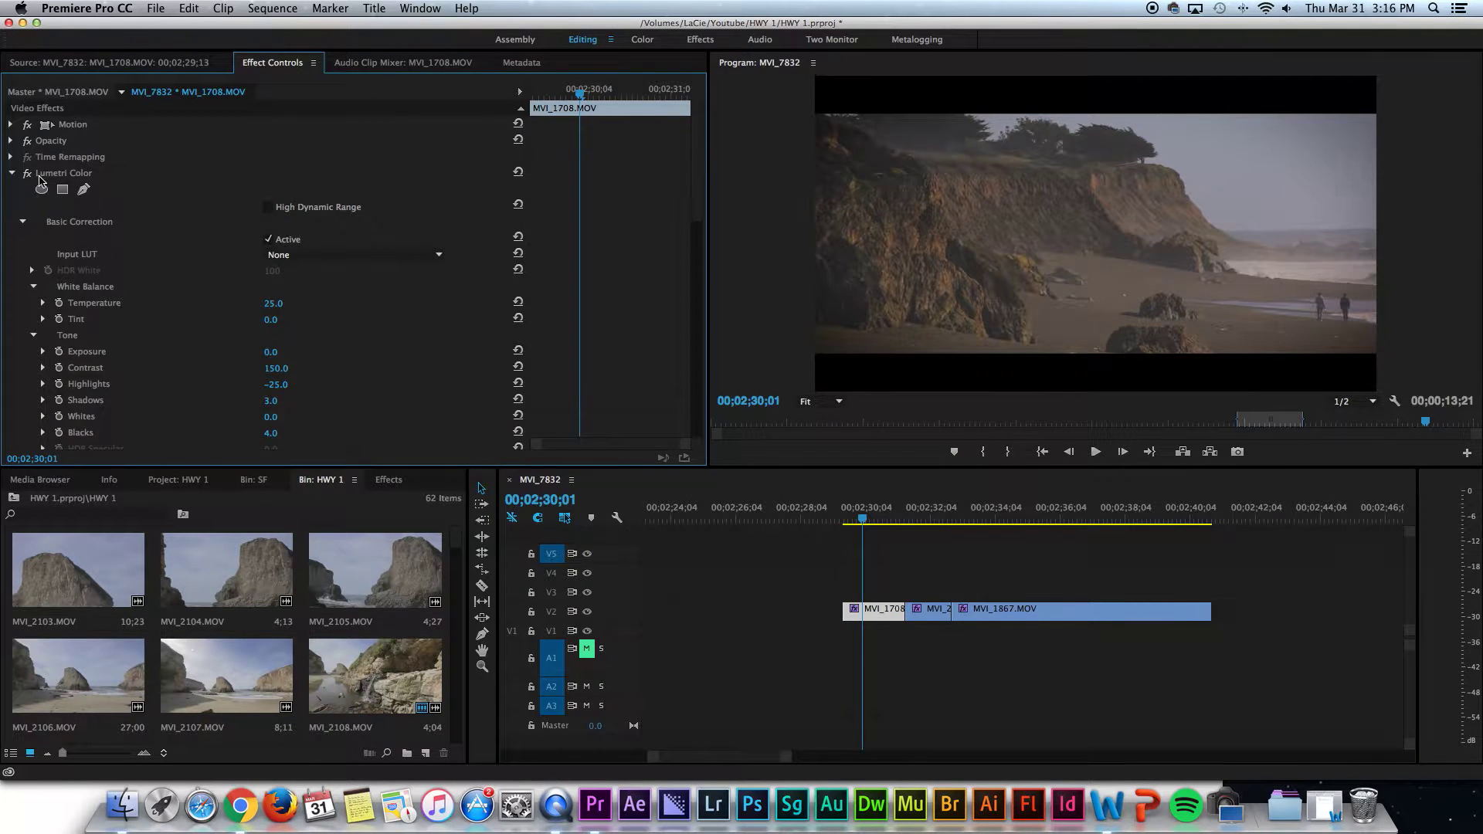
pyautogui.click(27, 173)
pyautogui.click(27, 173)
pyautogui.click(79, 174)
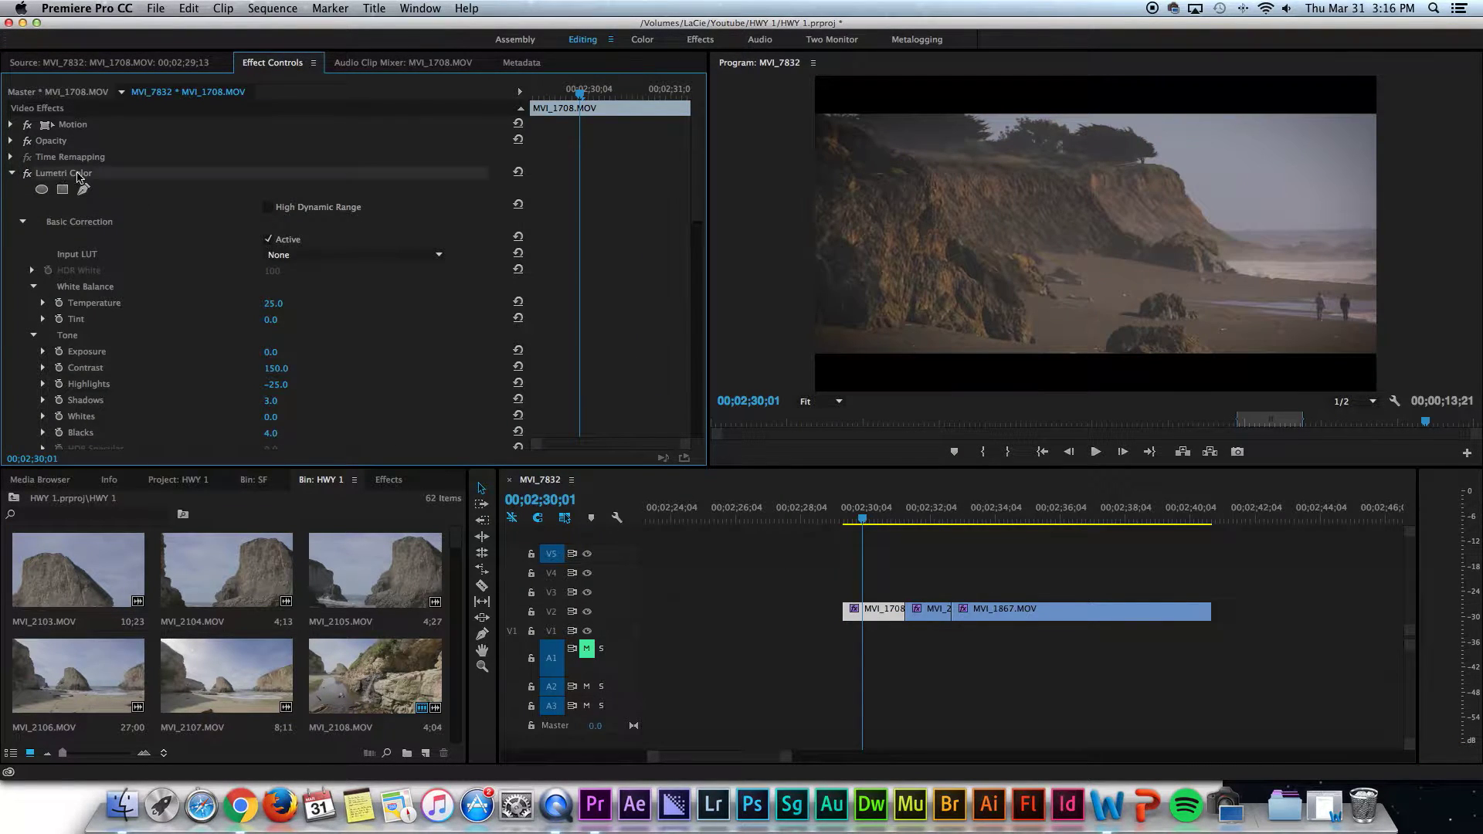
pyautogui.press('Delete')
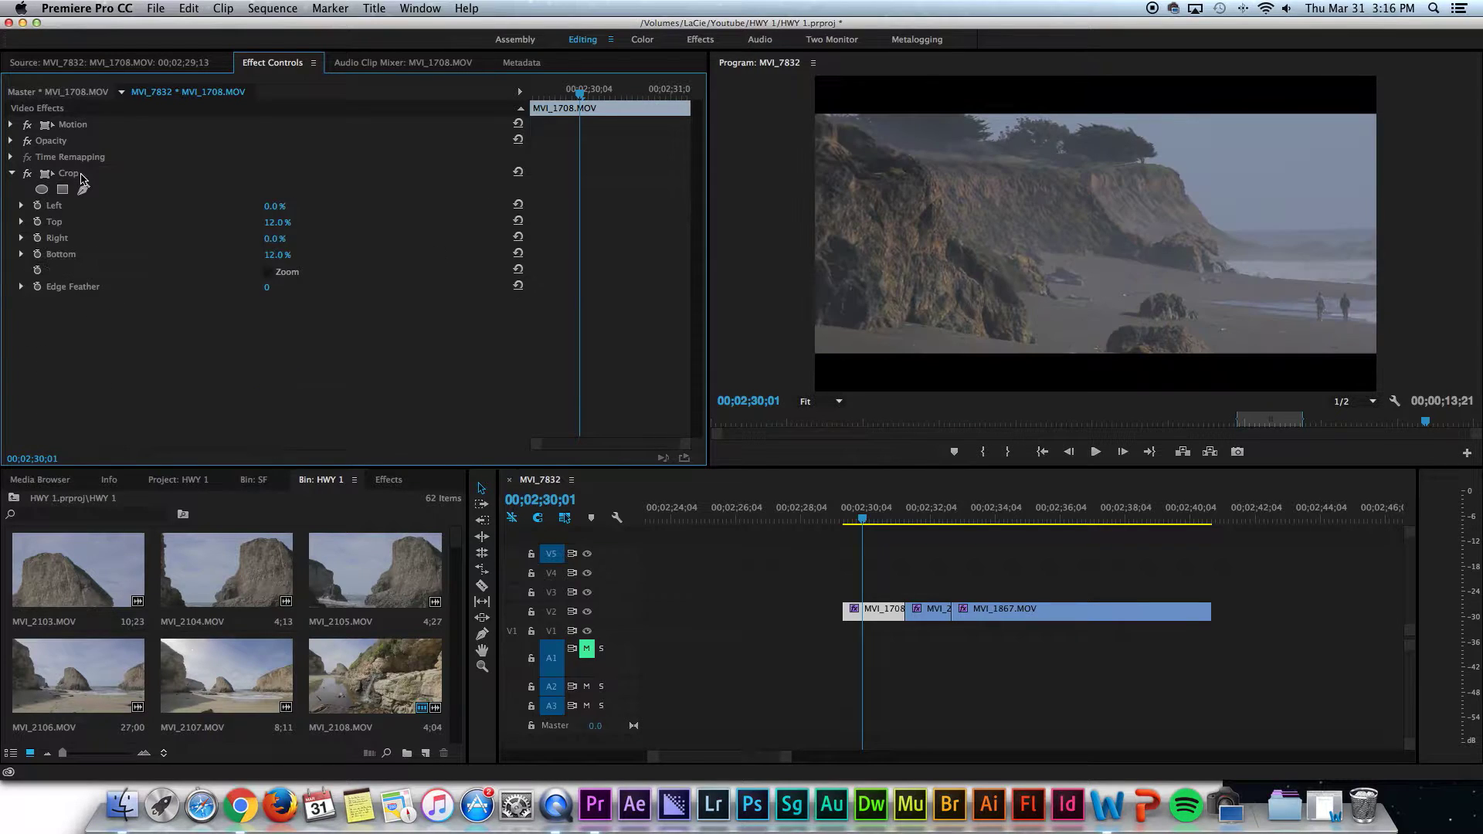
# Remove Lumetri Color from MVI_2133 and MVI_1867, leaving only their Crop
pyautogui.click(924, 618)
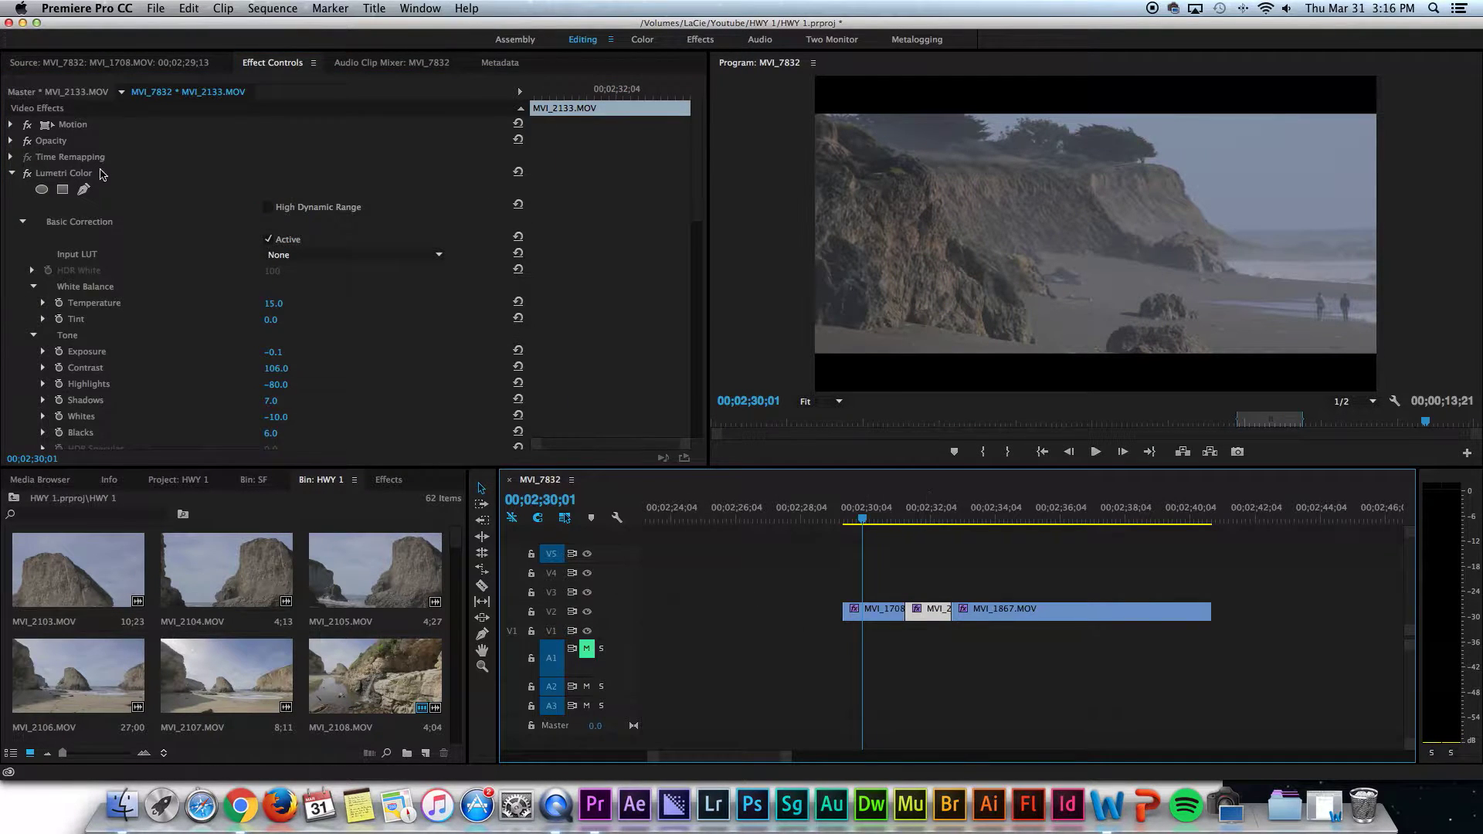
pyautogui.click(90, 175)
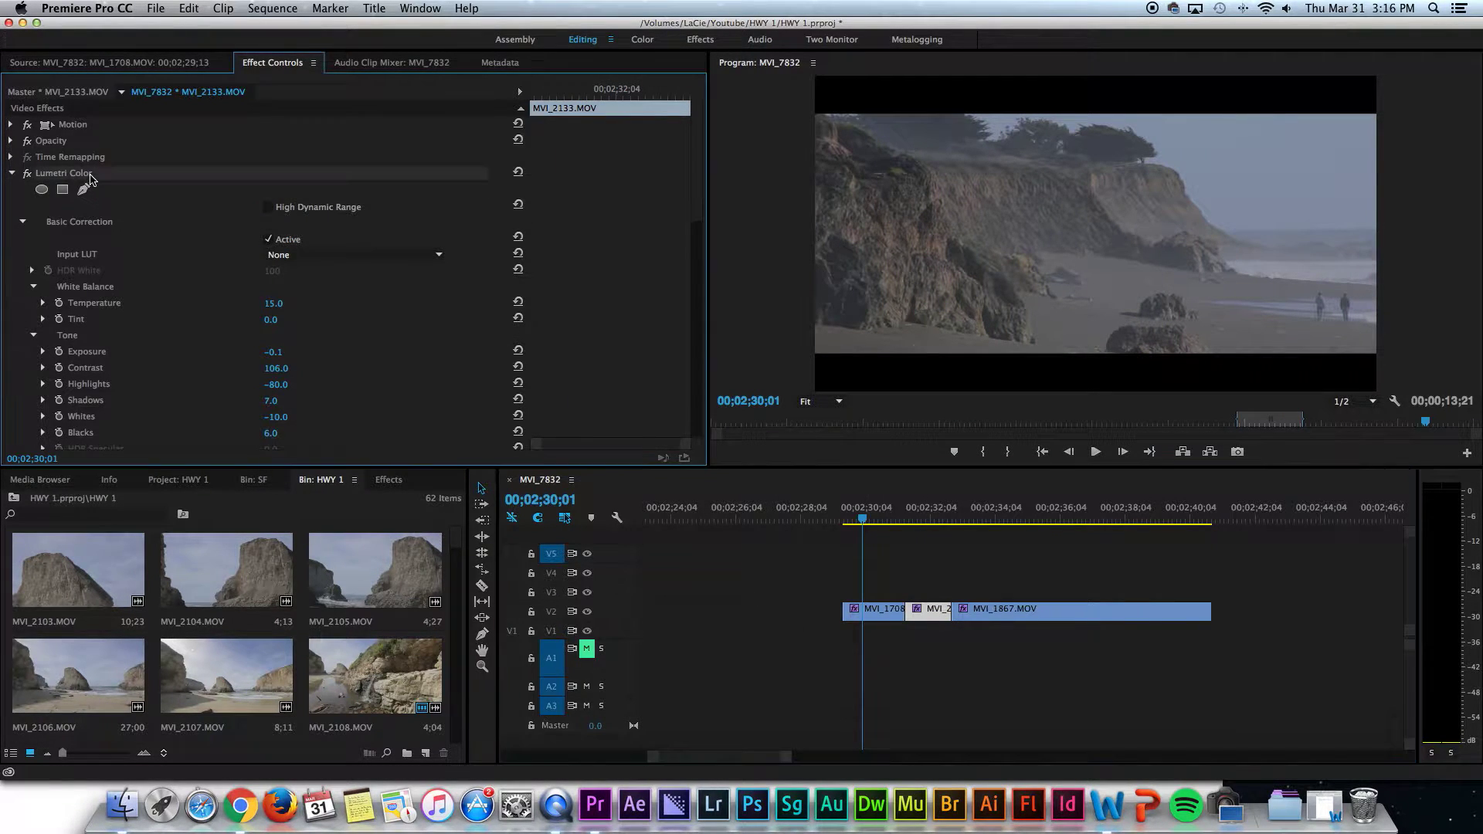
pyautogui.click(1021, 618)
pyautogui.click(80, 178)
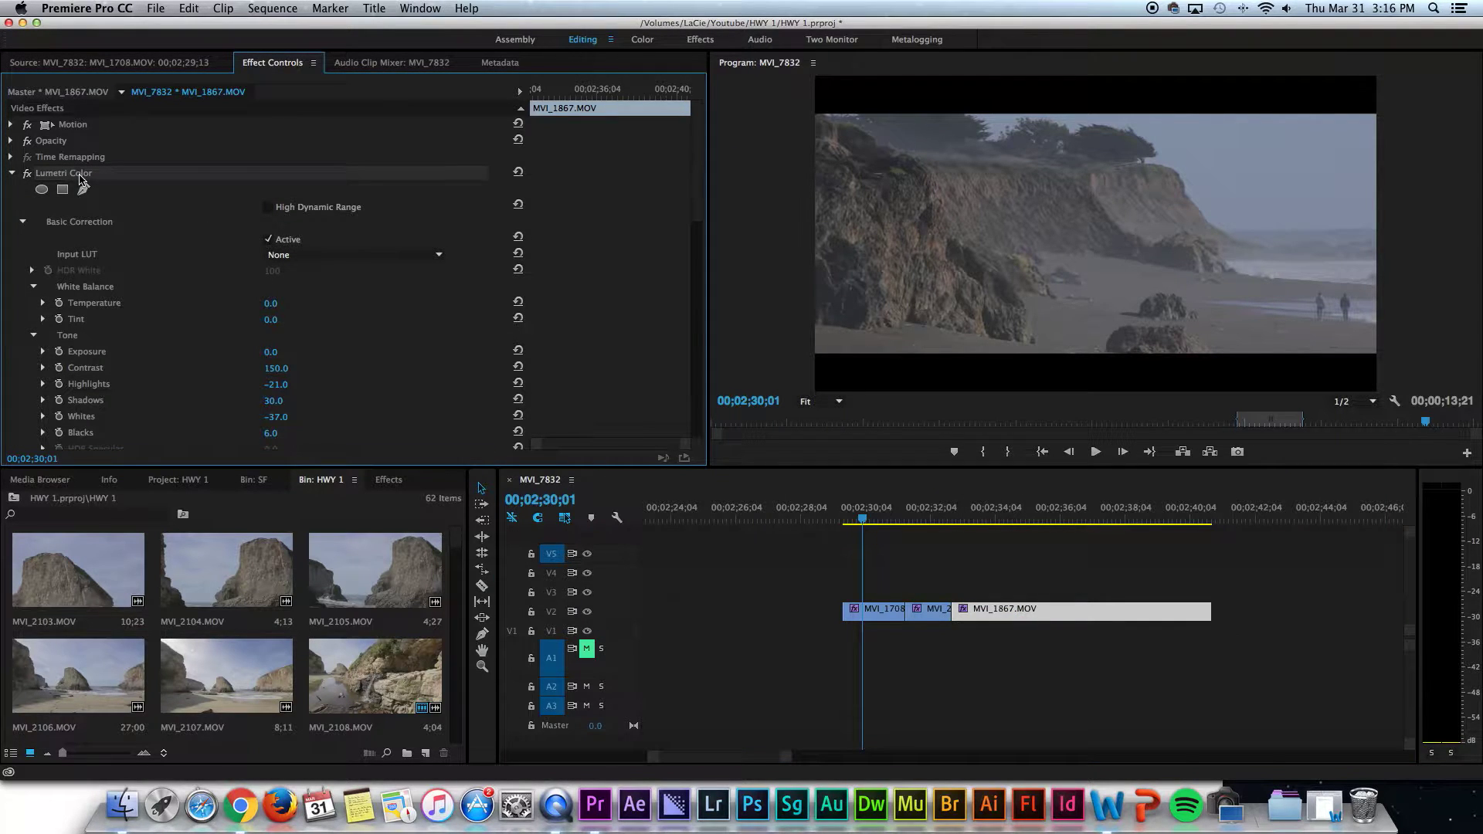
pyautogui.press('Delete')
pyautogui.click(864, 522)
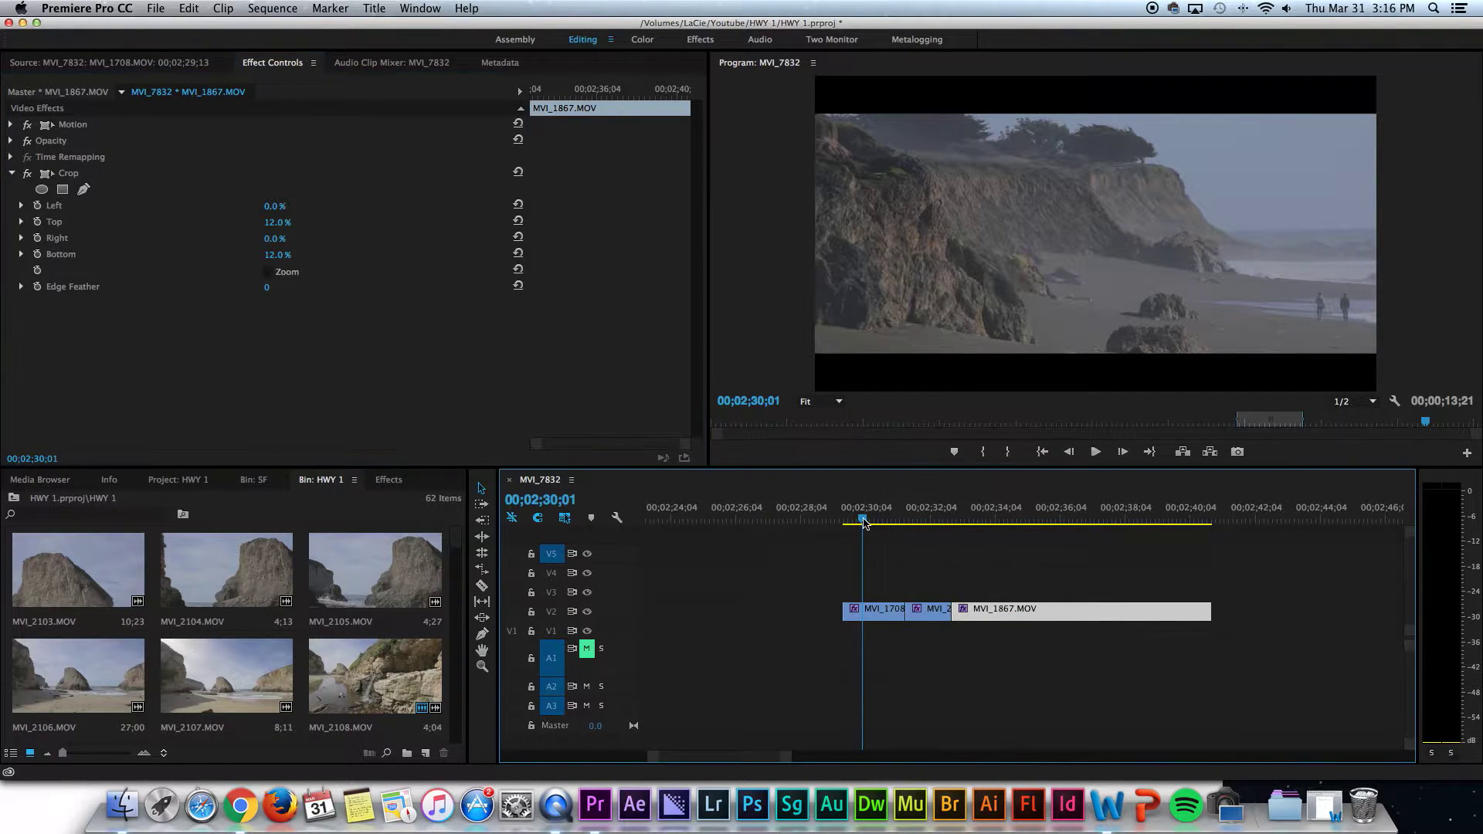
# Scrub the playhead through the ungraded, letterboxed beach clips around 00;02;30;15–00;02;31;06
pyautogui.moveTo(864, 522)
pyautogui.mouseDown()
pyautogui.moveTo(1003, 521)
pyautogui.moveTo(865, 519)
pyautogui.mouseUp()
pyautogui.moveTo(866, 519); pyautogui.dragTo(882, 523)
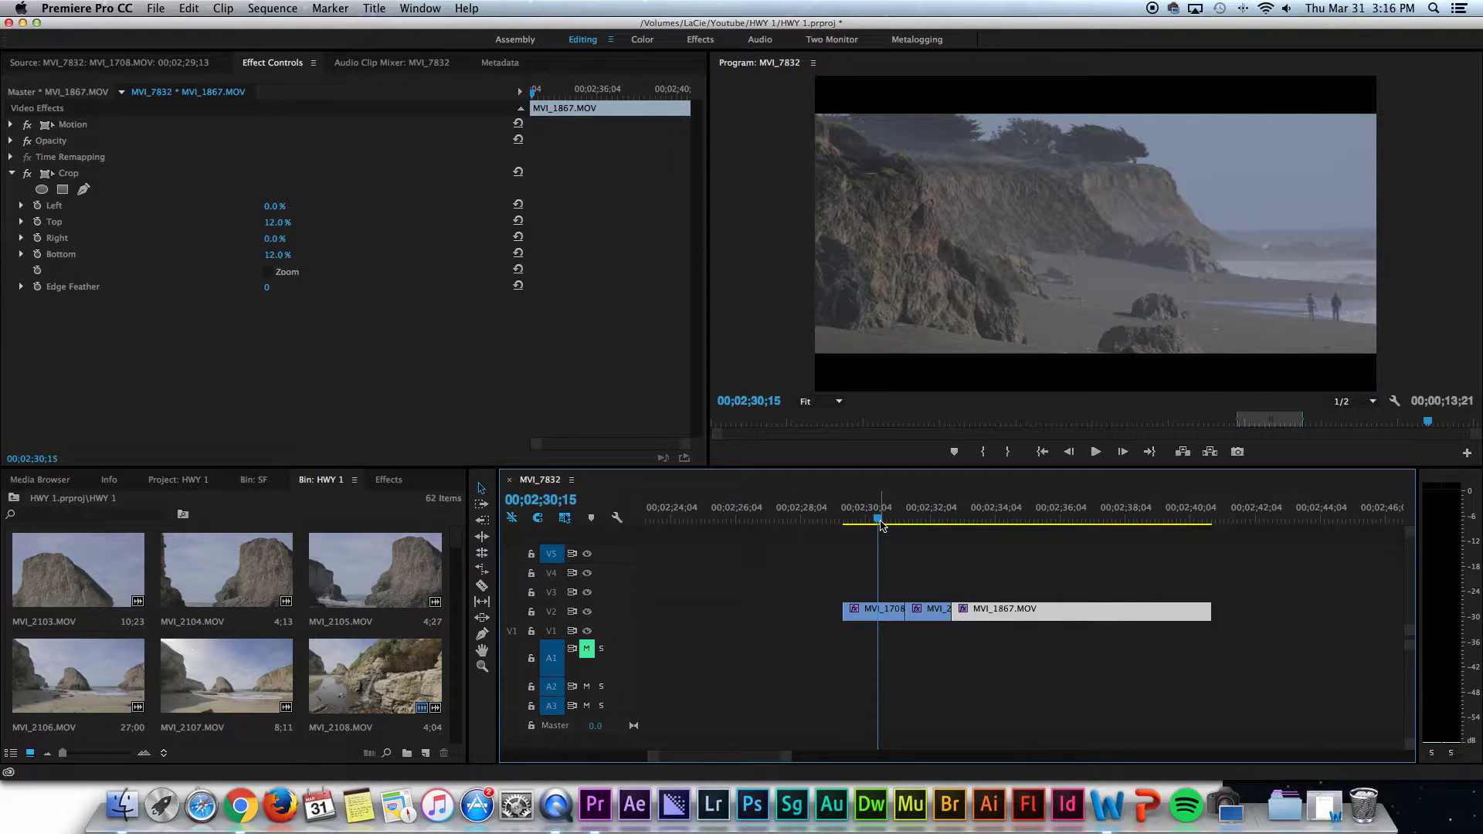
pyautogui.moveTo(881, 526)
pyautogui.mouseDown()
pyautogui.moveTo(1043, 525)
pyautogui.moveTo(868, 527)
pyautogui.mouseUp()
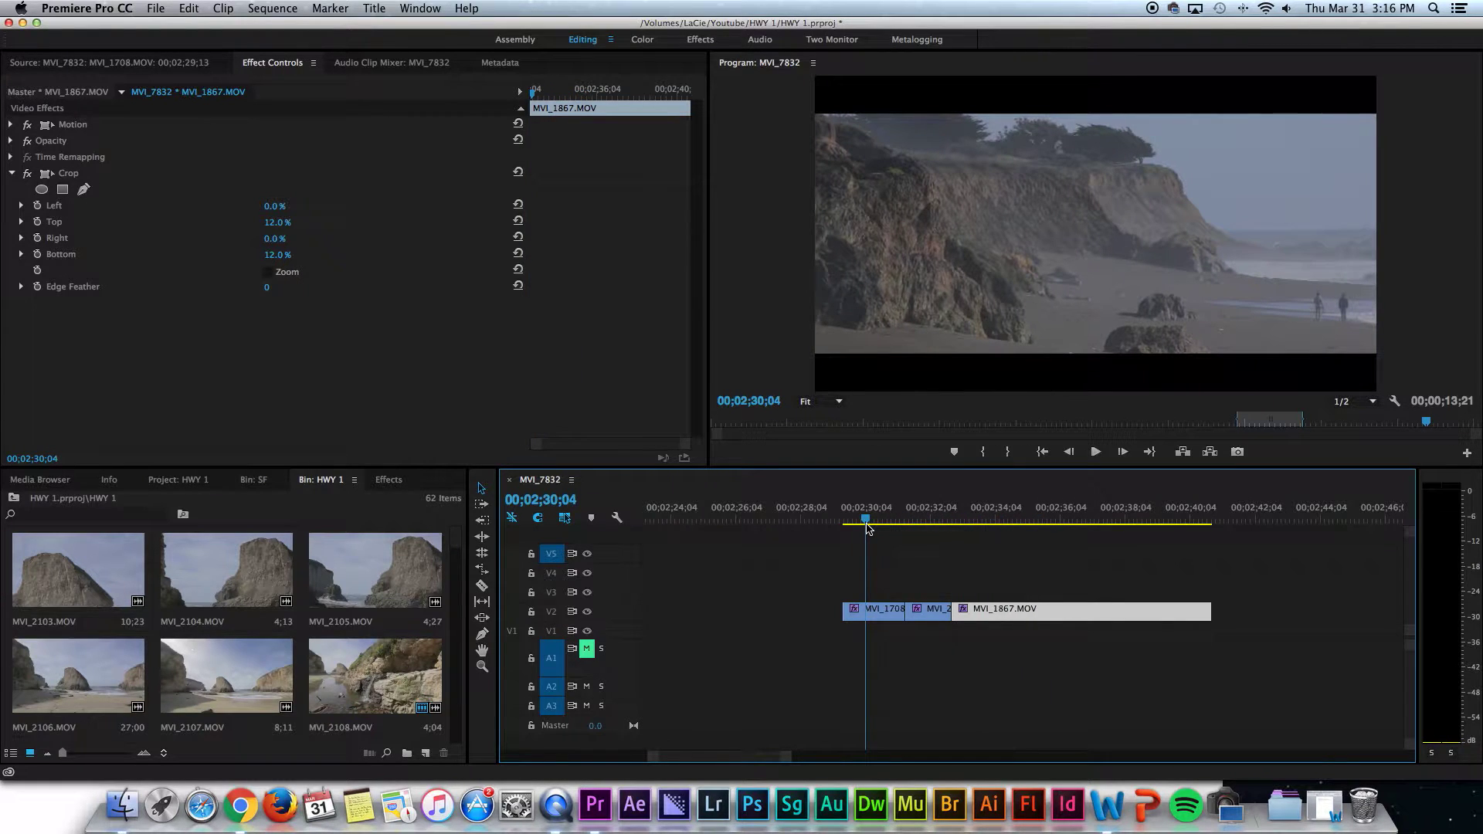
# Search 'lumetri c' and apply Lumetri Color to MVI_1708, MVI_2133 and MVI_1867
pyautogui.click(388, 482)
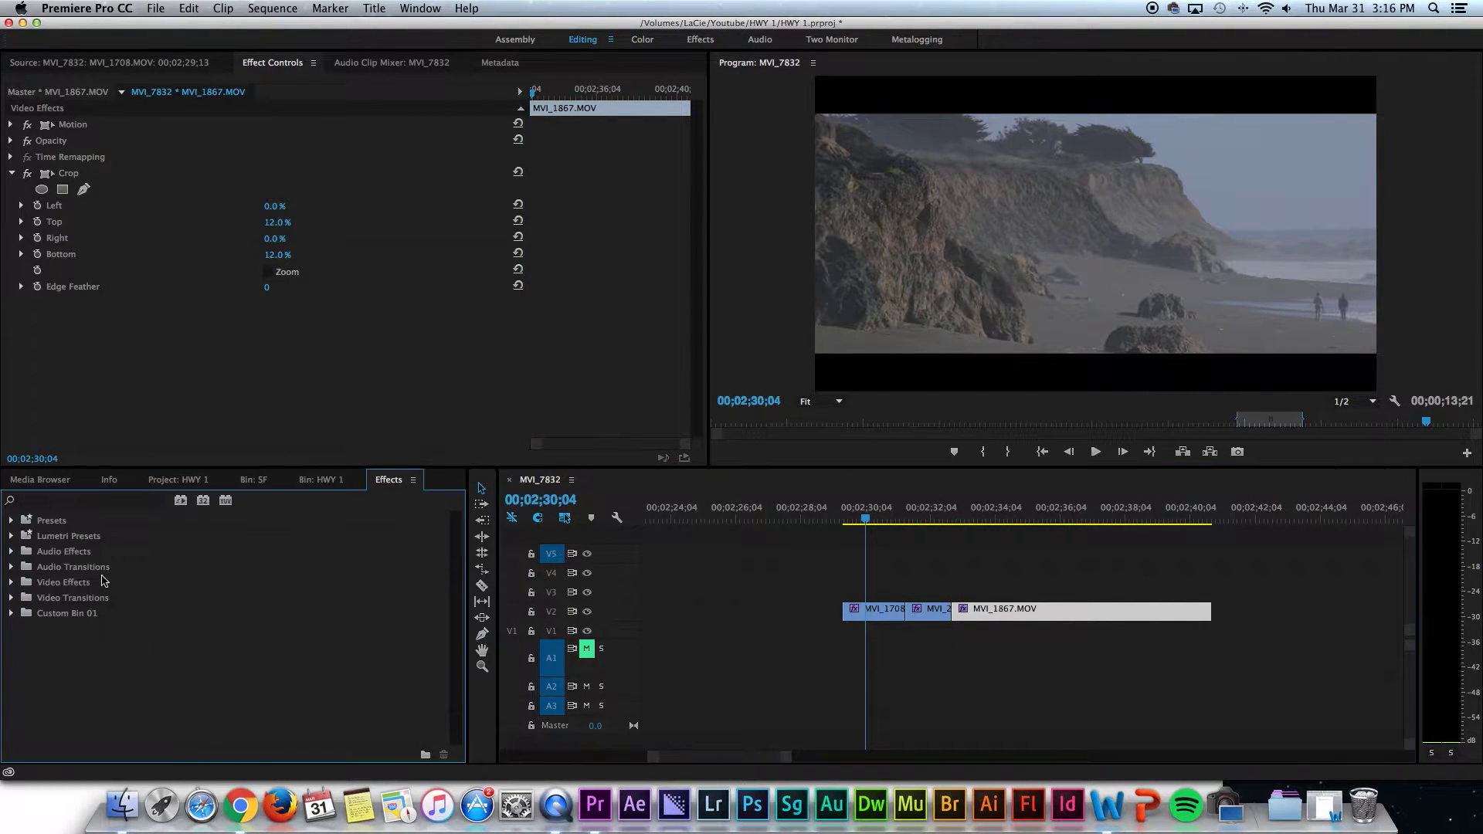
pyautogui.click(71, 503)
pyautogui.write('lum')
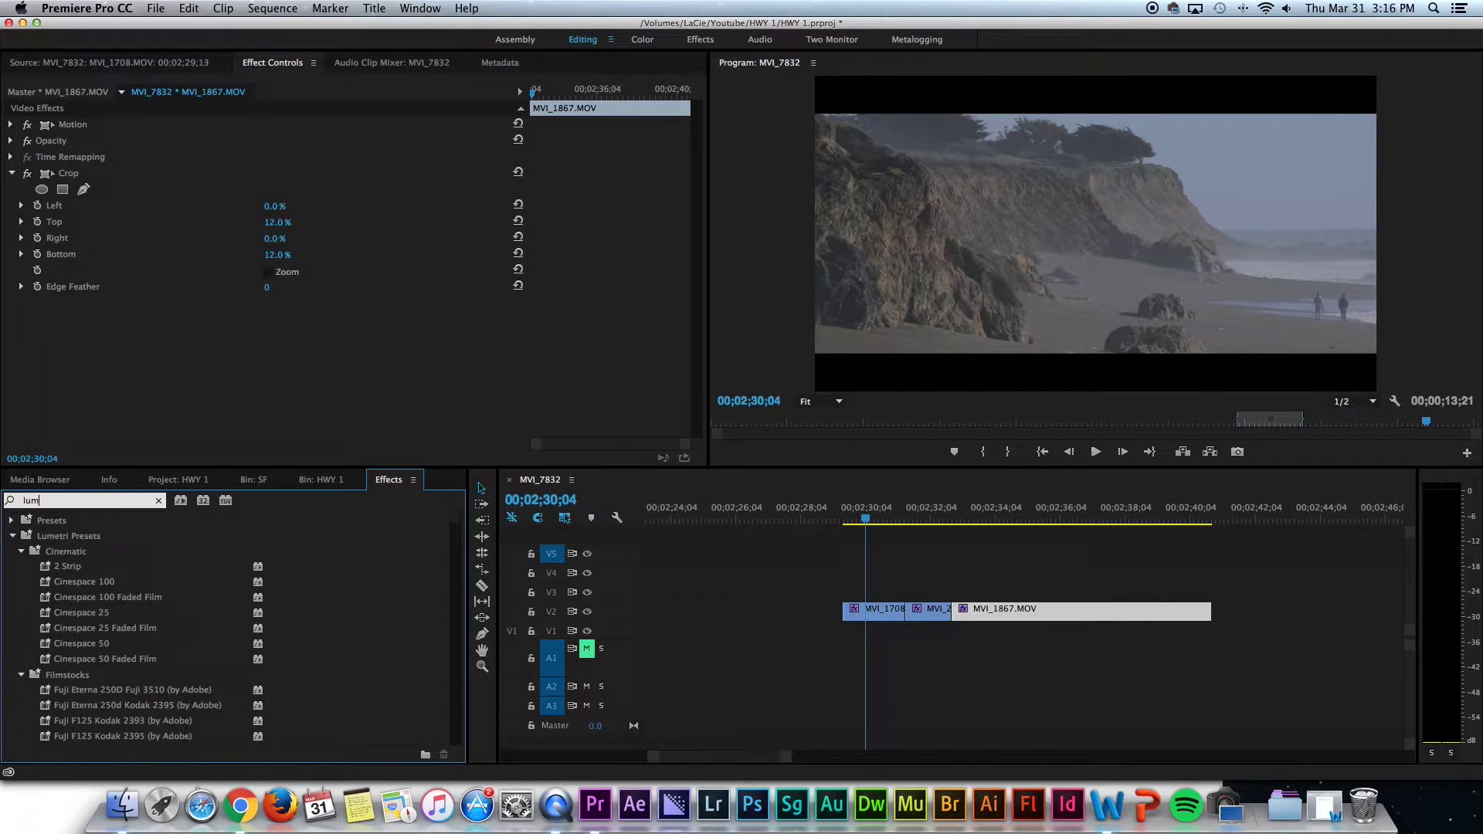
pyautogui.write('etri c')
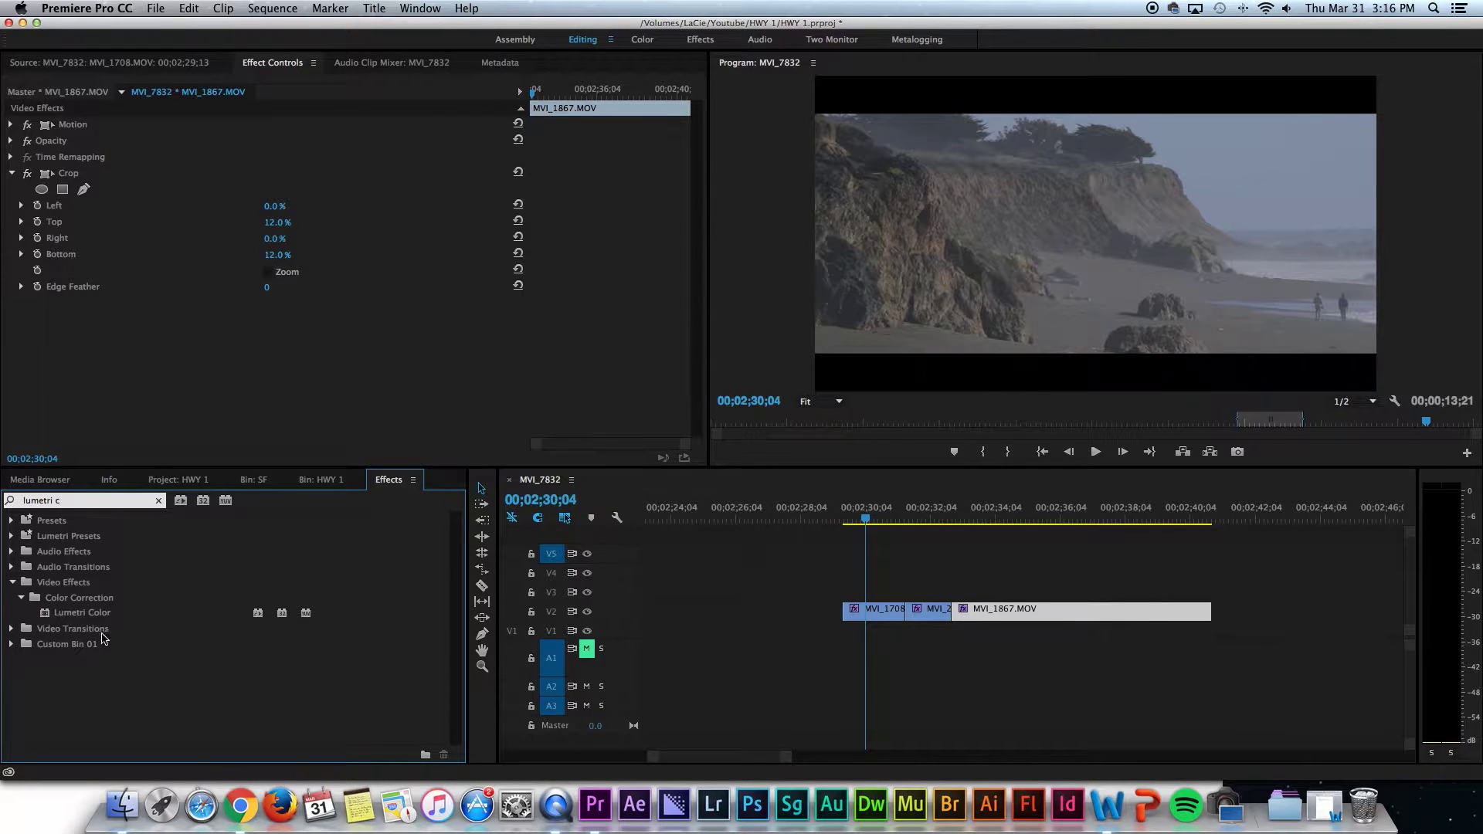
pyautogui.click(90, 615)
pyautogui.moveTo(84, 616); pyautogui.dragTo(880, 614)
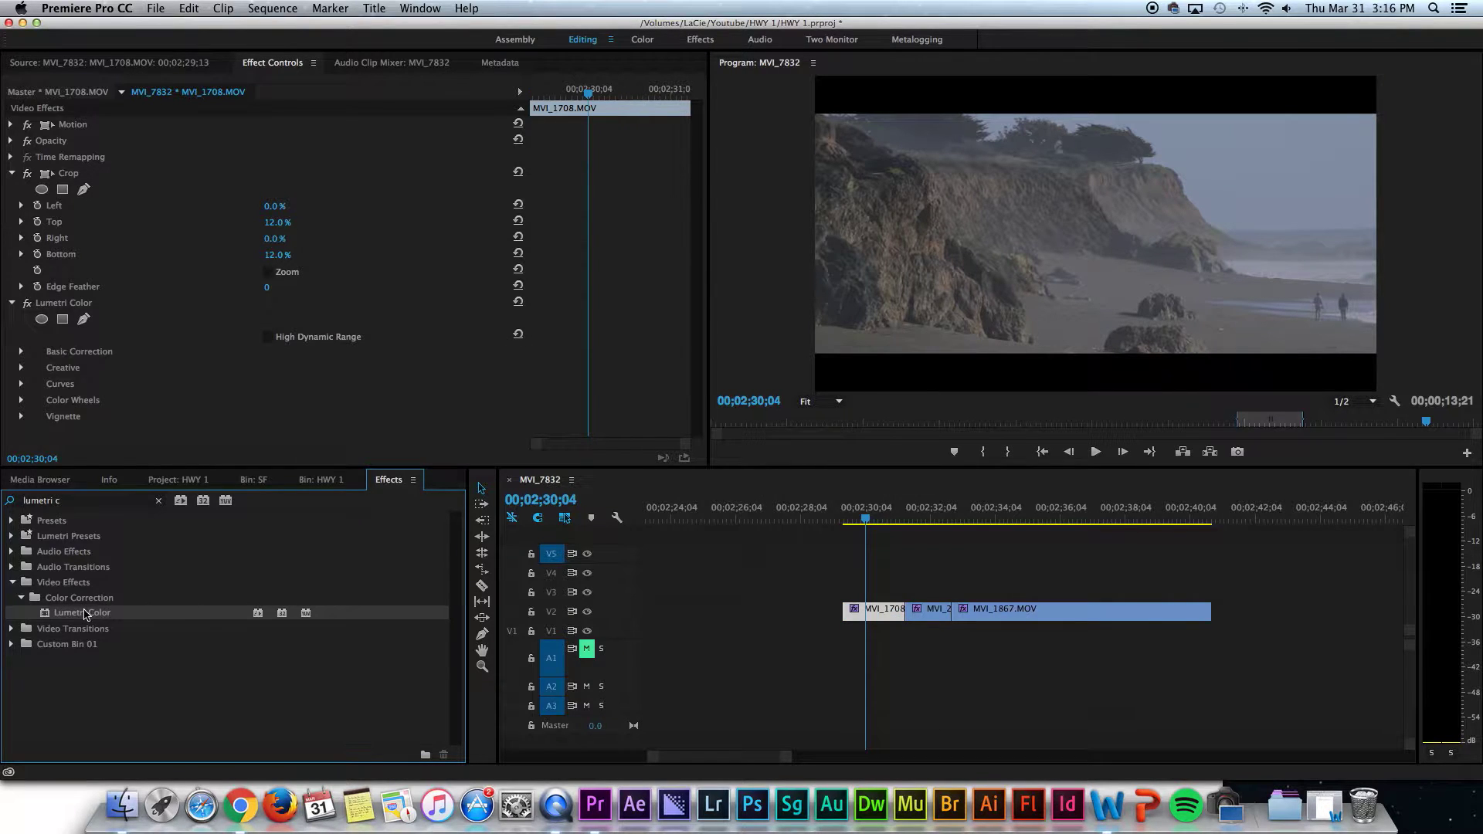
pyautogui.moveTo(85, 614); pyautogui.dragTo(927, 612)
pyautogui.moveTo(57, 615); pyautogui.dragTo(1016, 618)
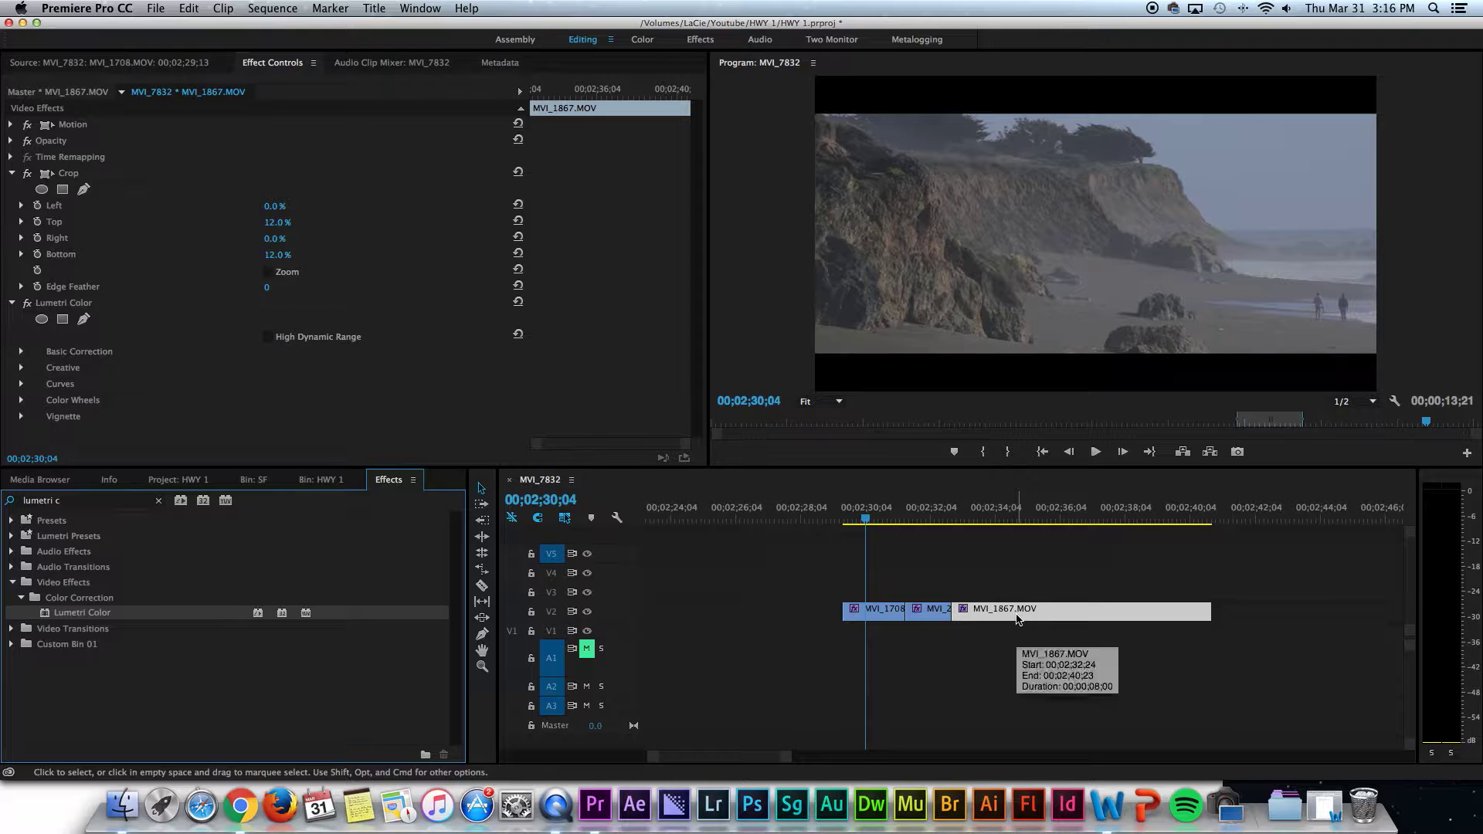
pyautogui.doubleClick(887, 614)
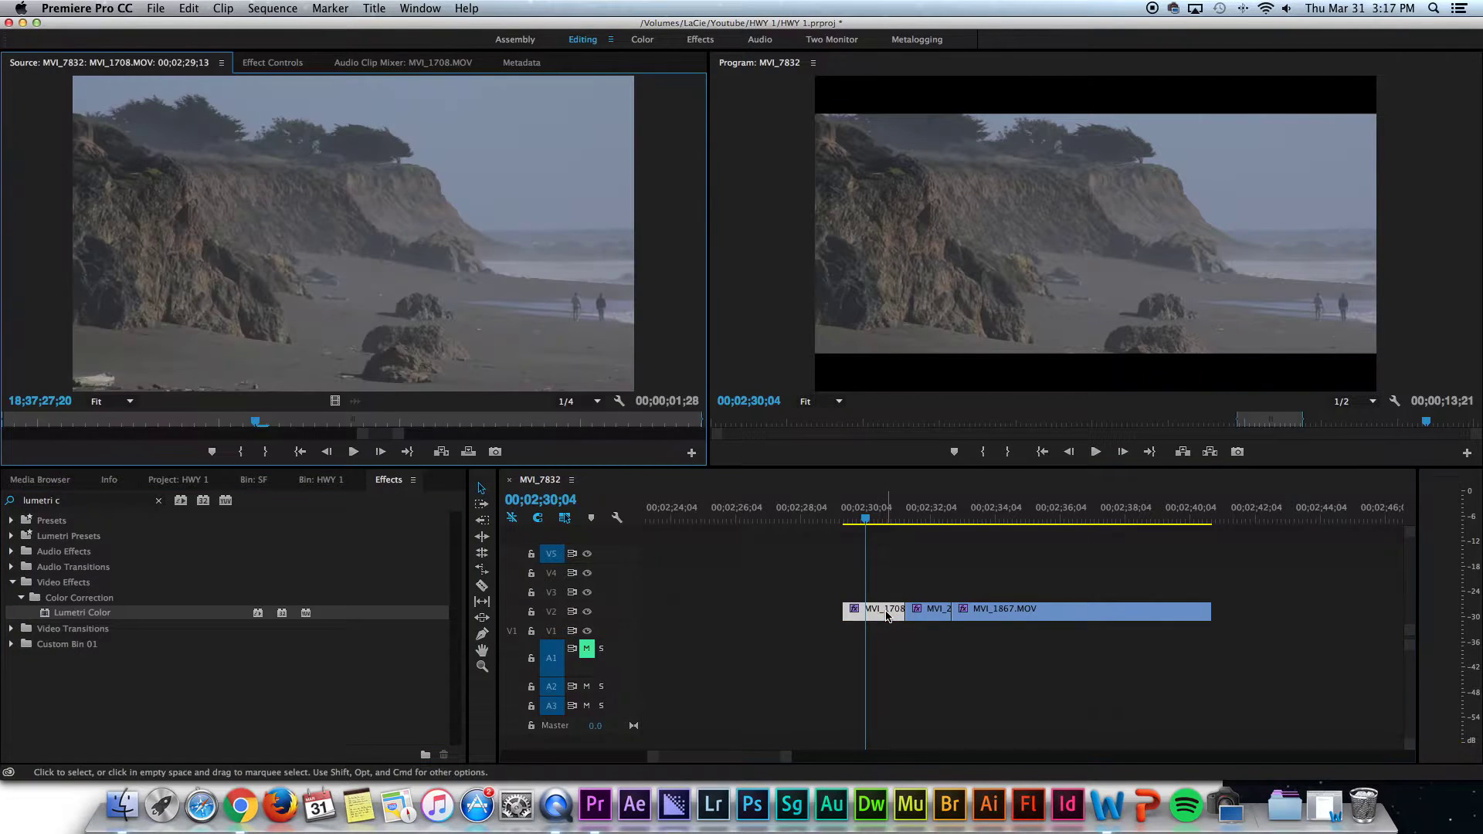
pyautogui.click(267, 63)
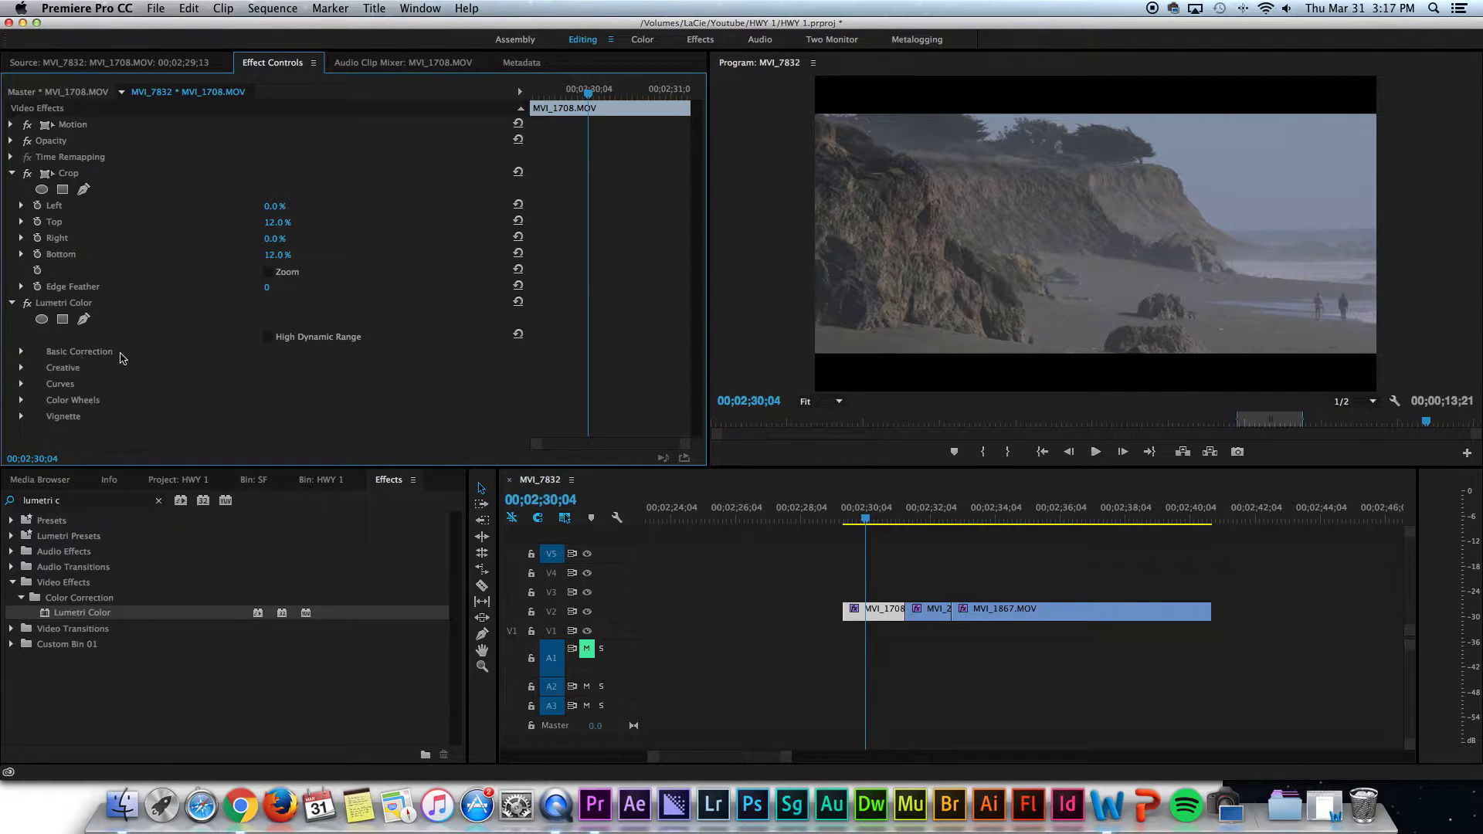
# Expand Basic Correction on MVI_1708 and raise Contrast to 150
pyautogui.click(874, 522)
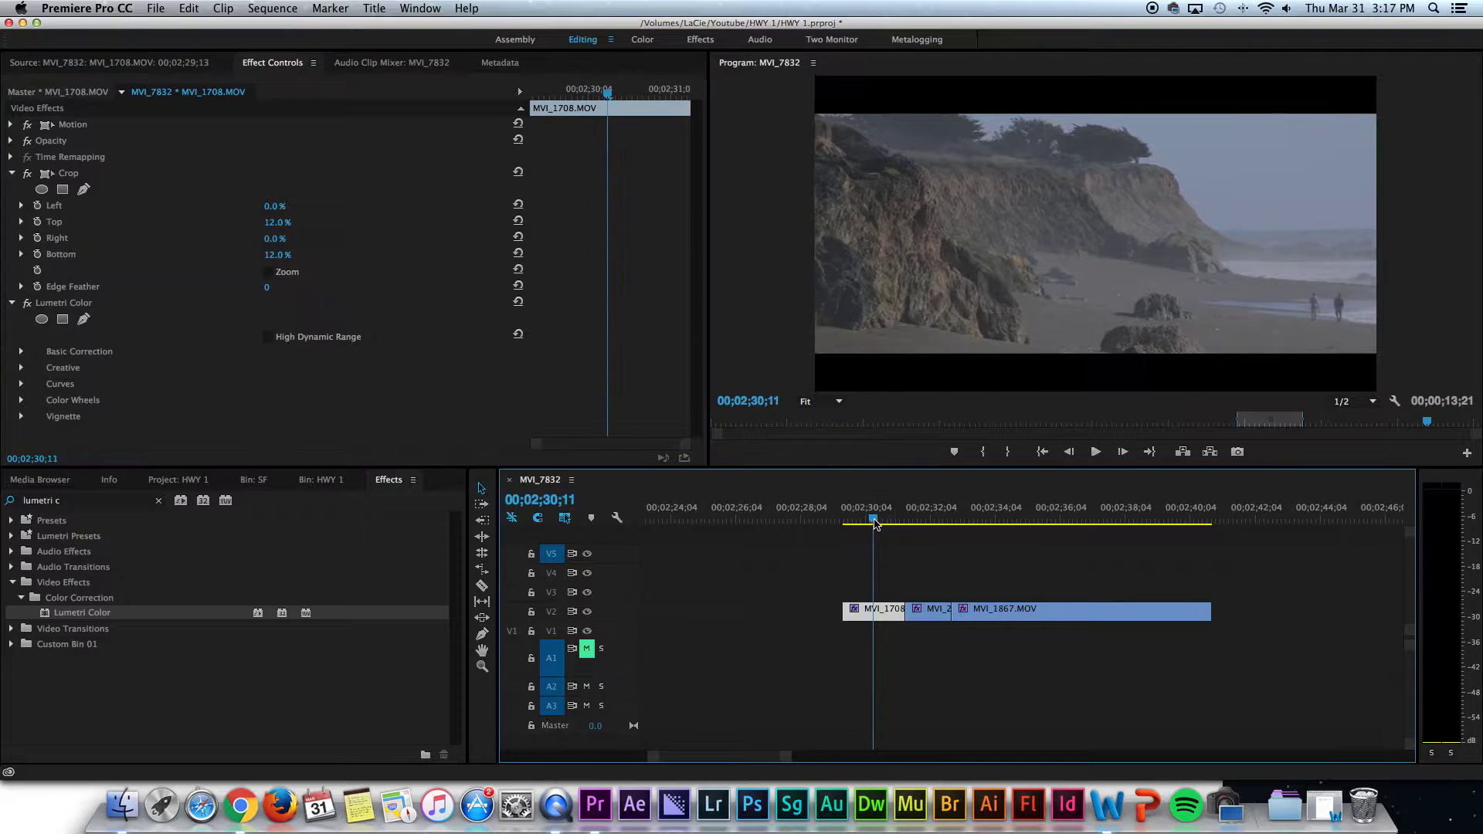
pyautogui.click(876, 521)
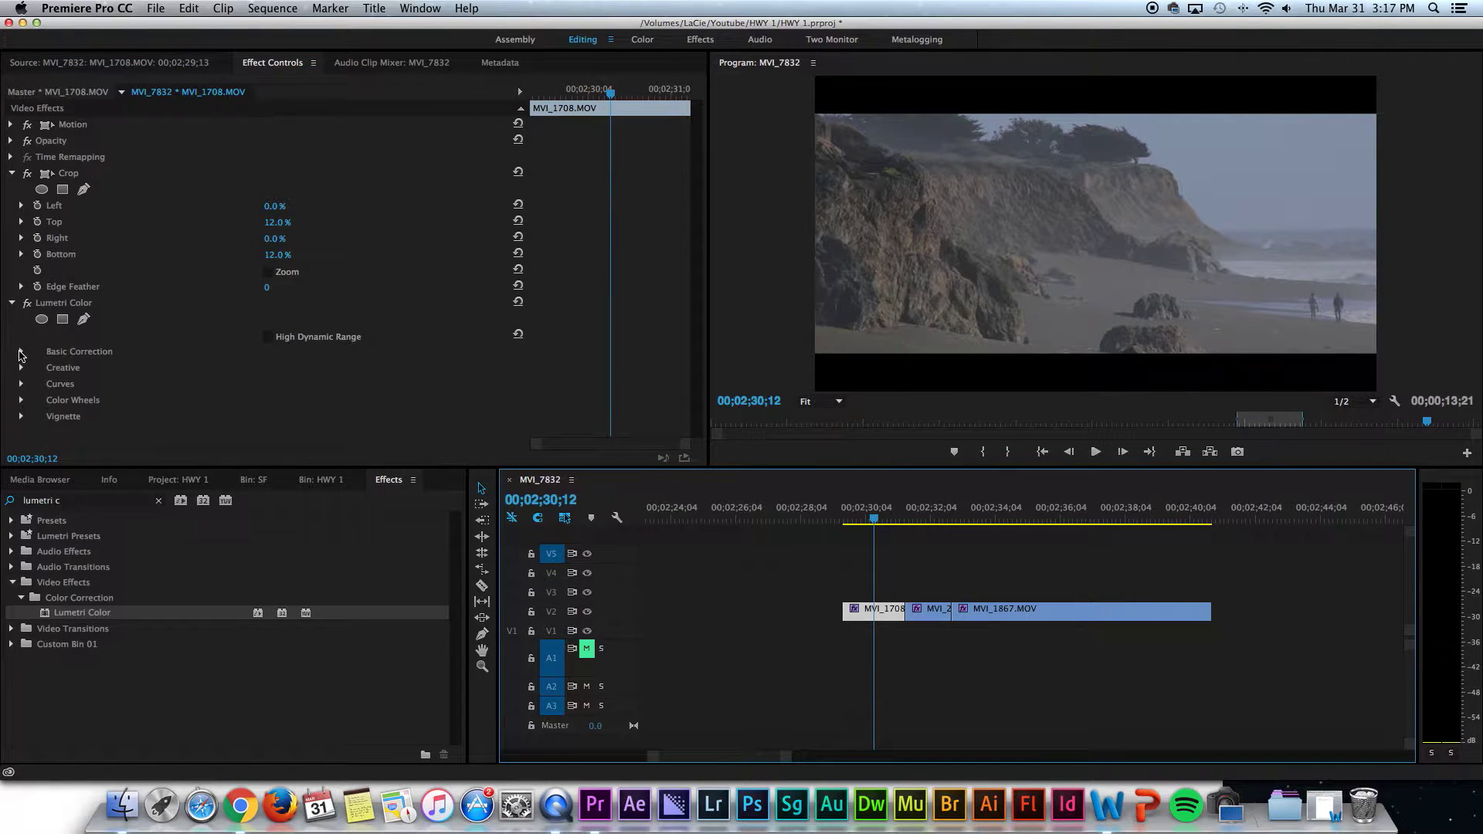
pyautogui.click(21, 353)
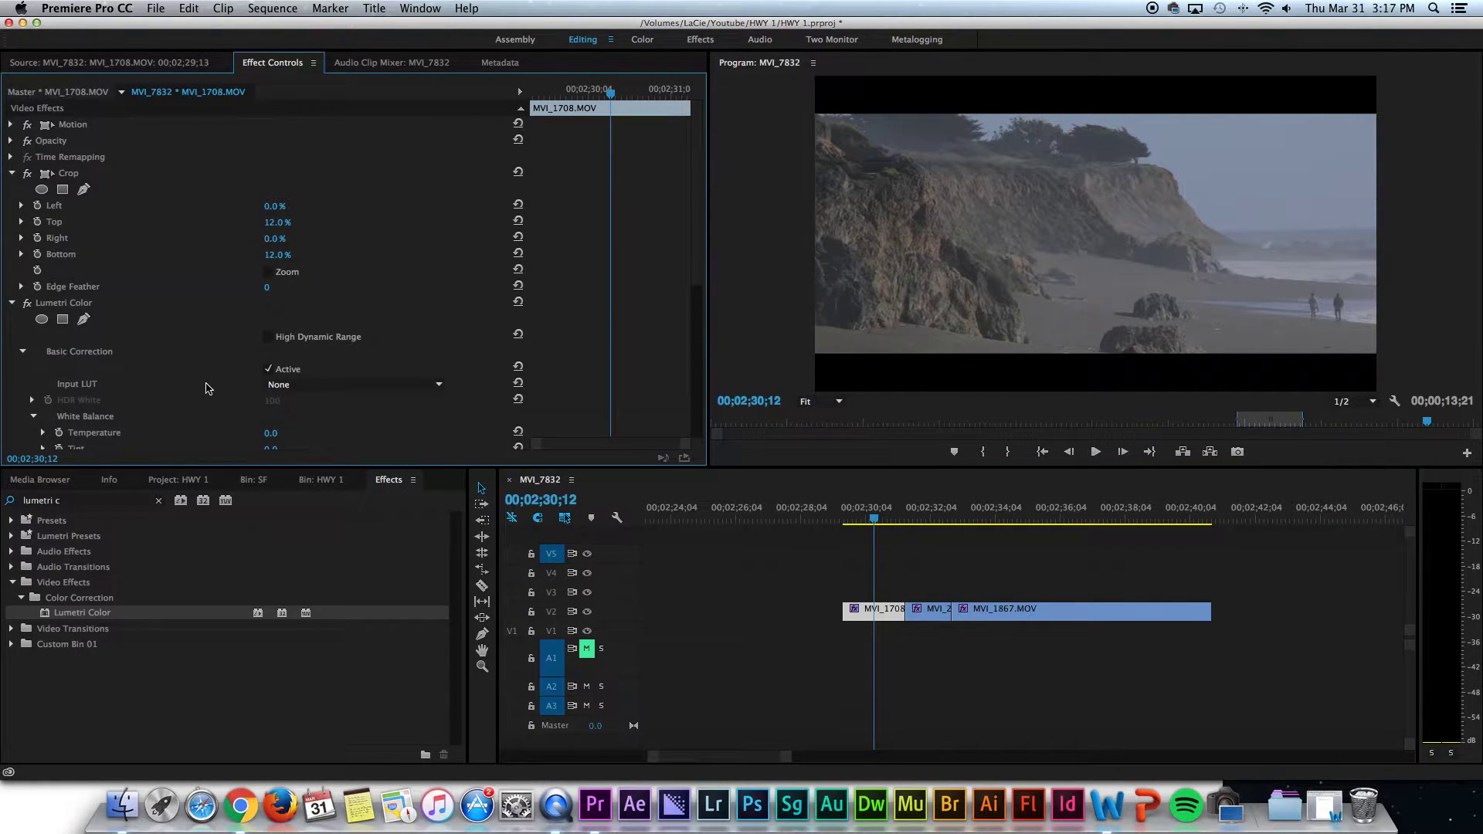
pyautogui.scroll(-2, 209, 388)
pyautogui.scroll(-1, 208, 389)
pyautogui.moveTo(270, 390); pyautogui.dragTo(370, 390)
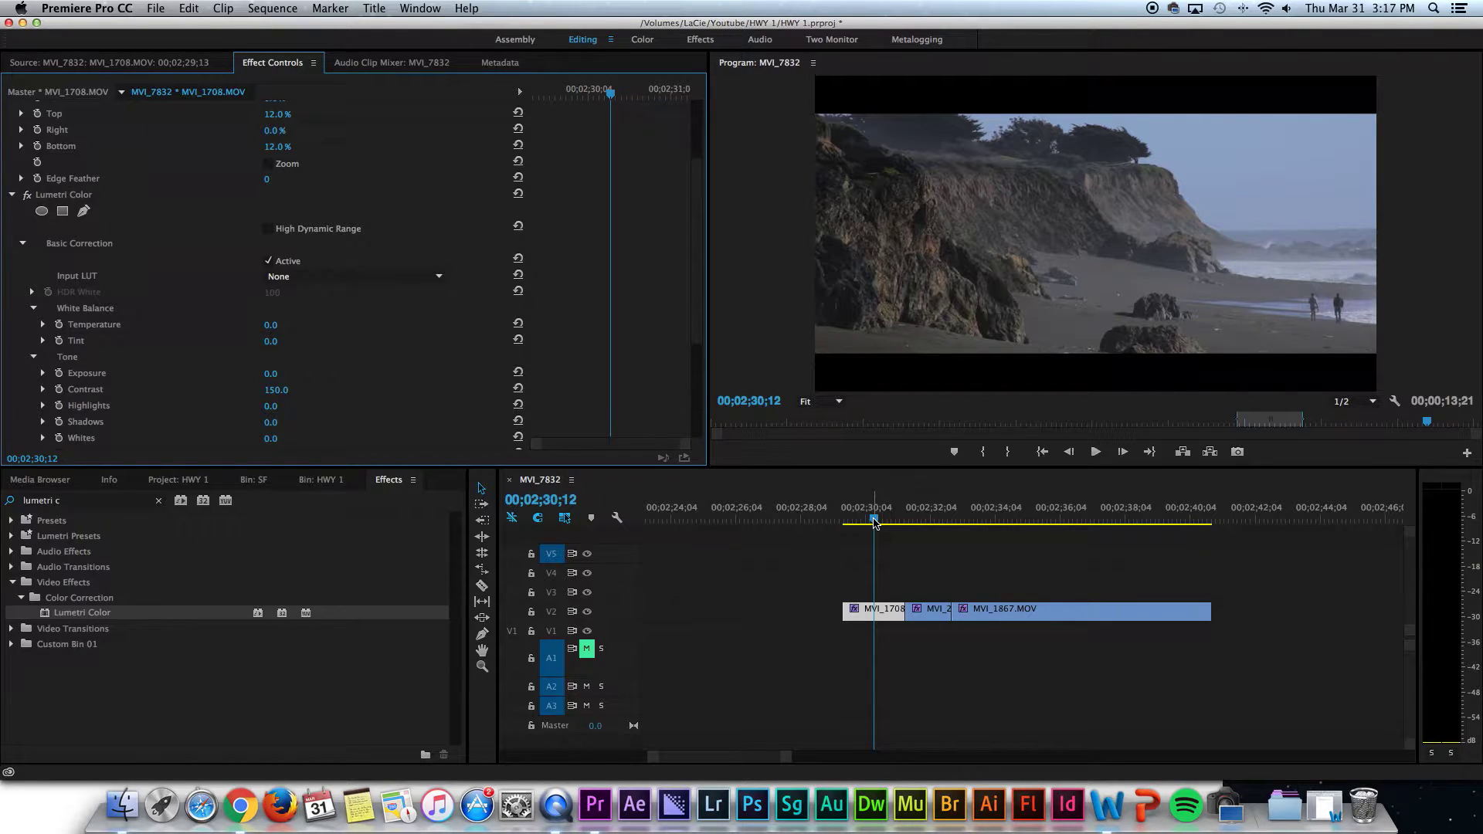
pyautogui.moveTo(874, 523); pyautogui.dragTo(875, 523)
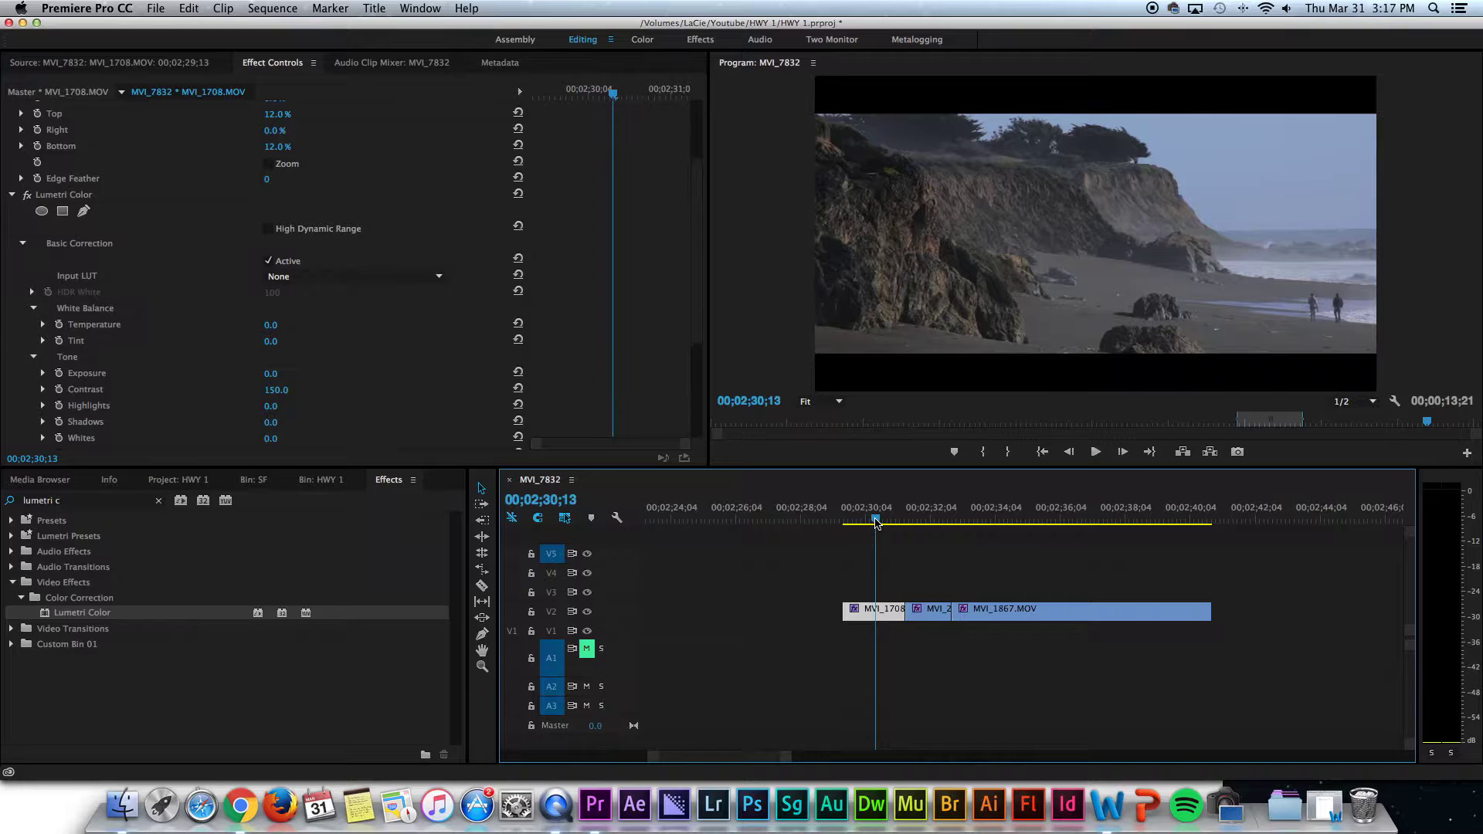
pyautogui.click(280, 389)
pyautogui.write('44')
pyautogui.press('Return')
pyautogui.moveTo(273, 390); pyautogui.dragTo(347, 389)
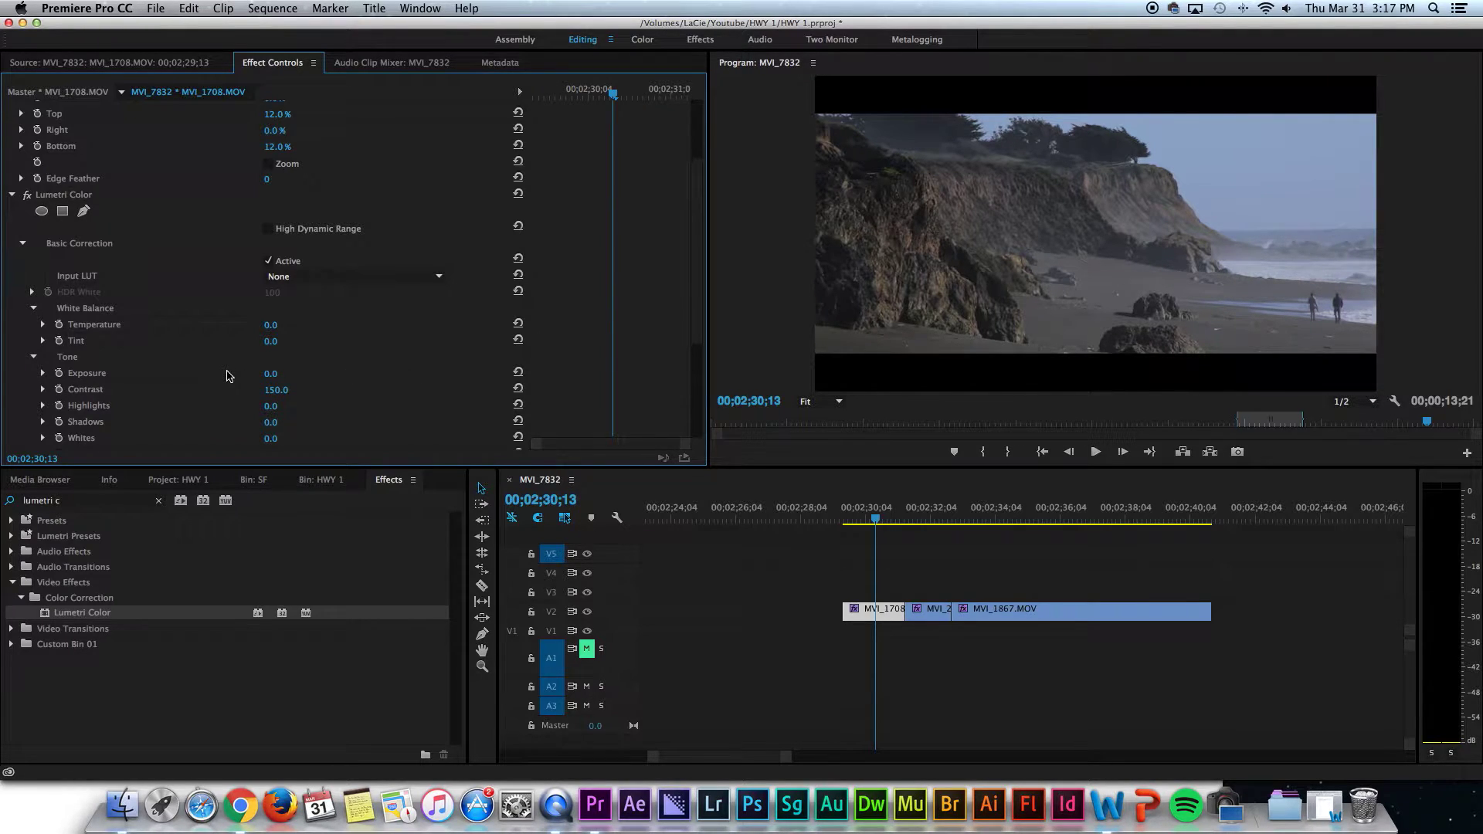
# Set Highlights to -21, Whites to -3 and Shadows to 12
pyautogui.scroll(-2, 228, 377)
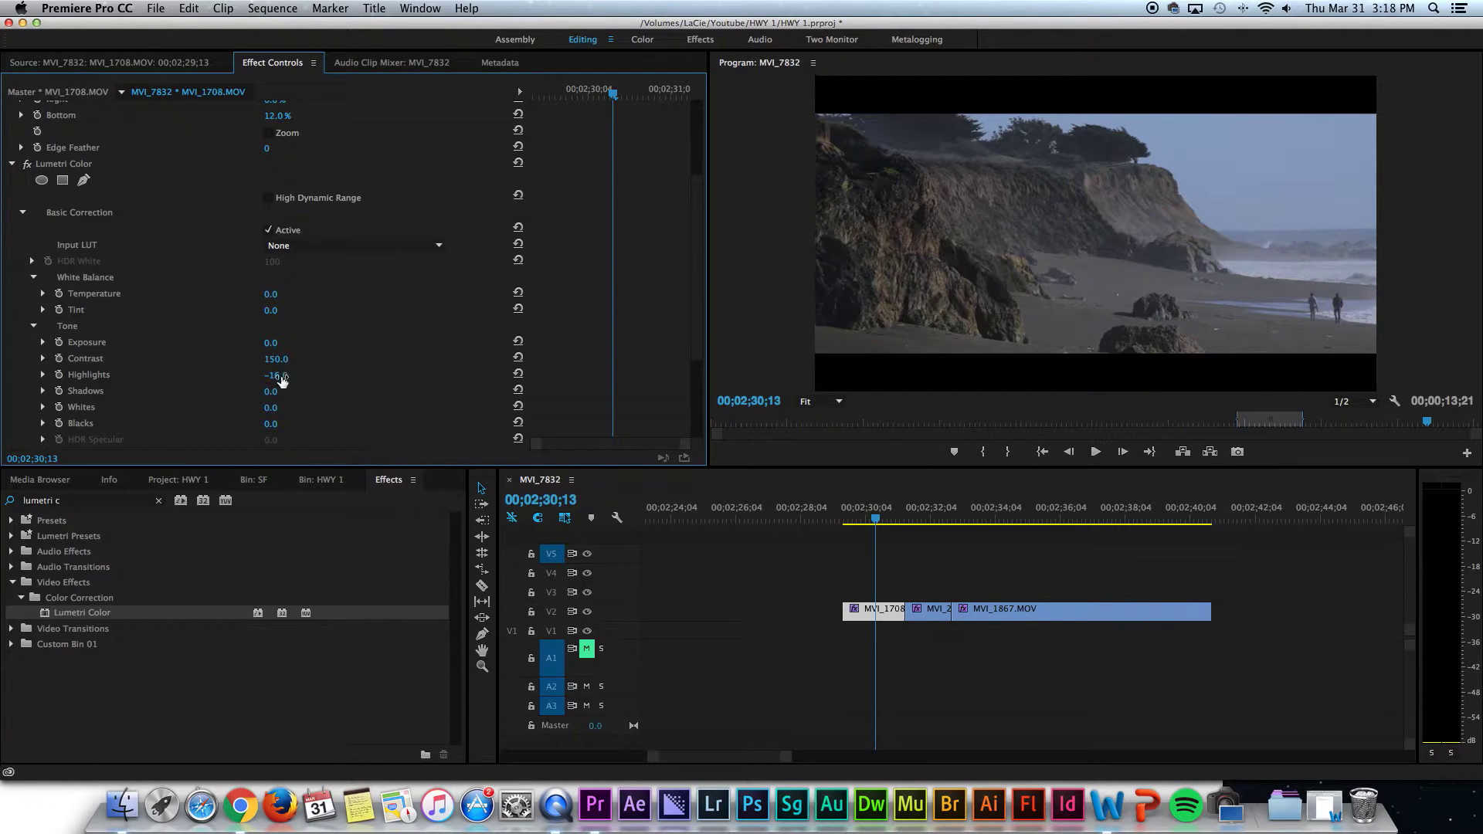
pyautogui.moveTo(276, 376); pyautogui.dragTo(271, 375)
pyautogui.moveTo(271, 407); pyautogui.dragTo(266, 408)
pyautogui.moveTo(281, 390); pyautogui.dragTo(315, 391)
pyautogui.scroll(-5, 209, 378)
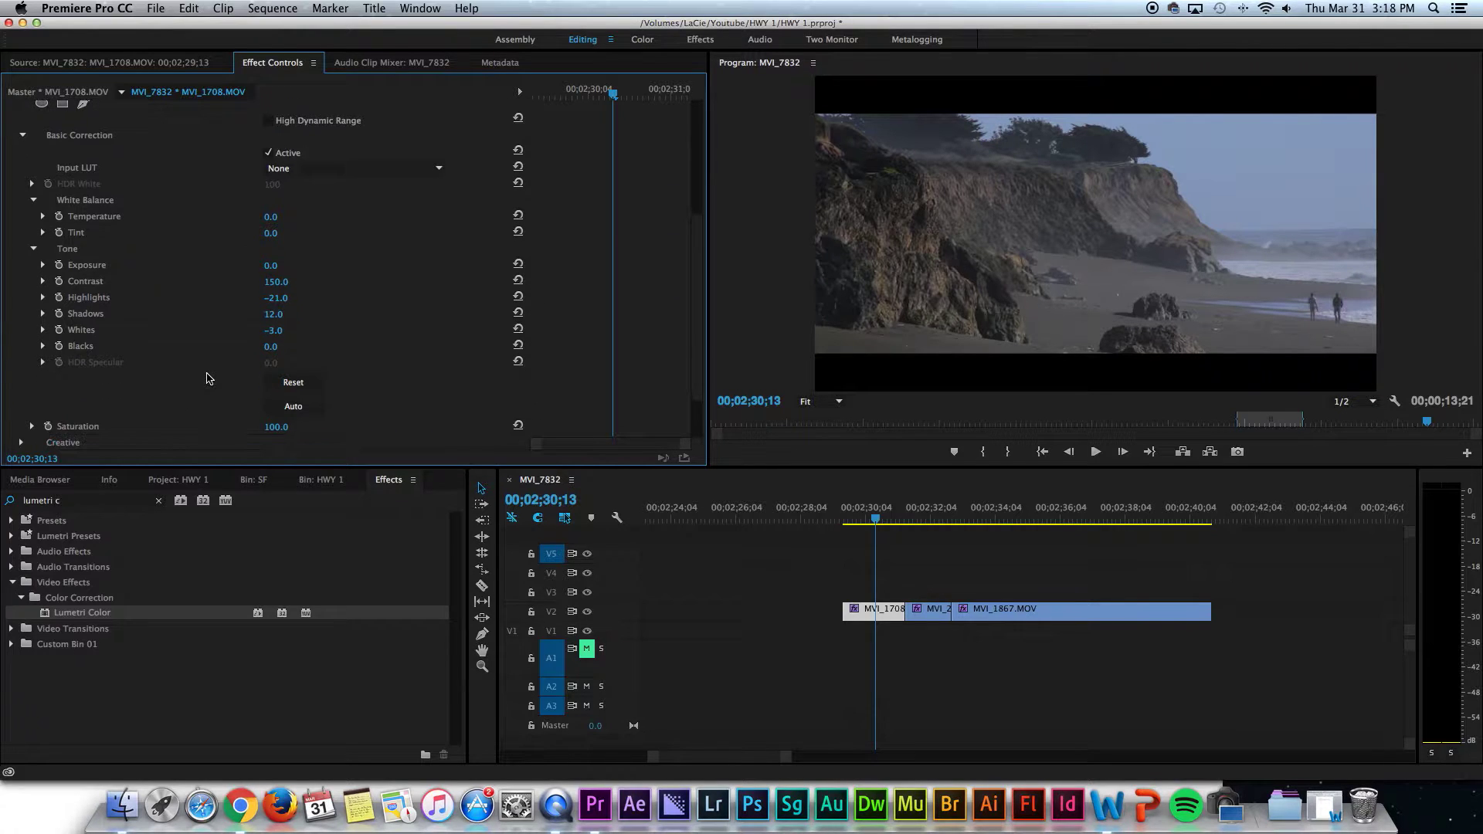
pyautogui.scroll(-2, 209, 379)
pyautogui.scroll(5, 208, 379)
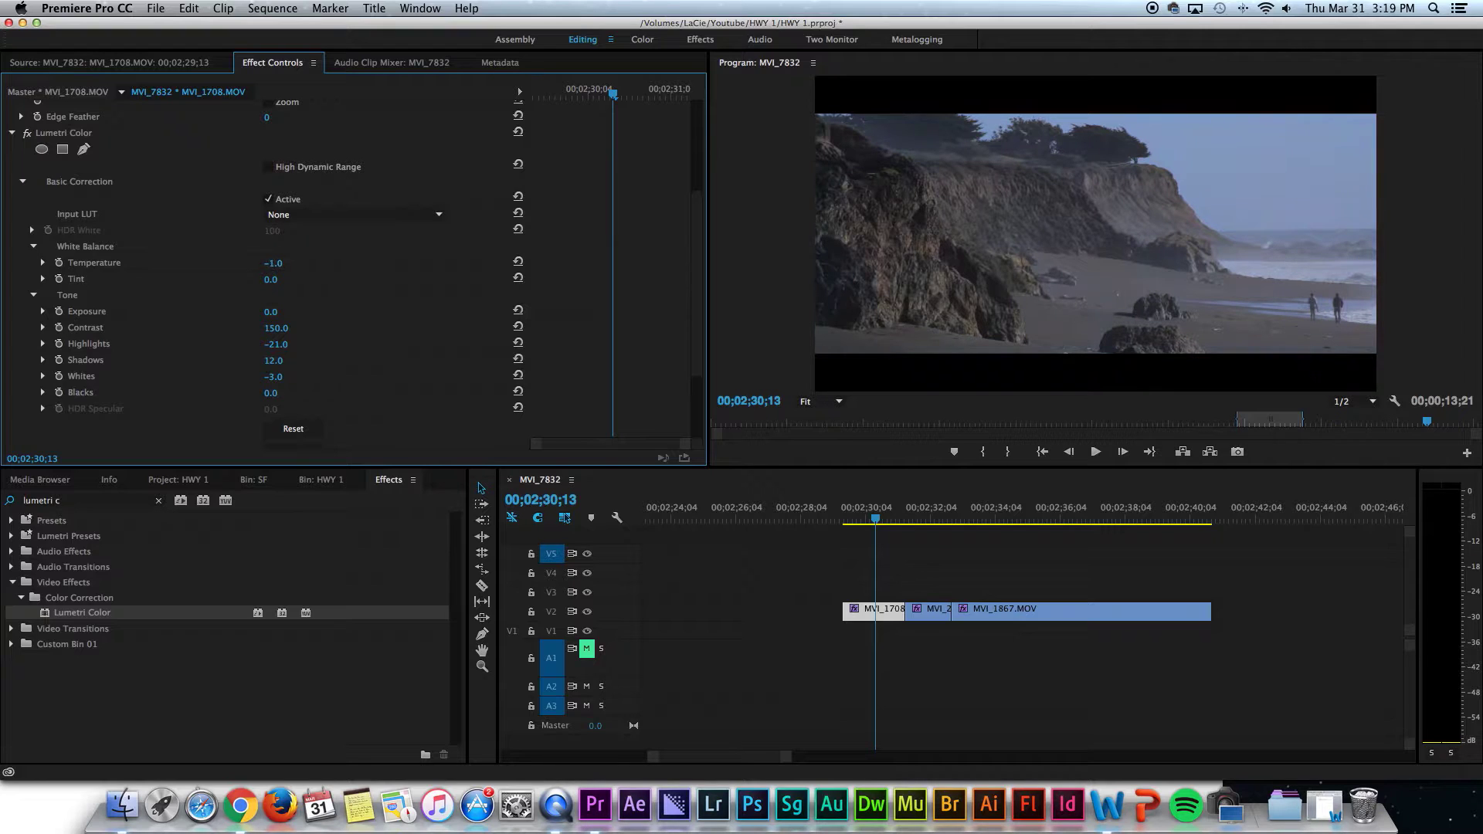
pyautogui.moveTo(275, 263); pyautogui.dragTo(278, 264)
# Expand Creative and preview the Clean Punch LDR and Gold Western looks
pyautogui.scroll(-3, 384, 358)
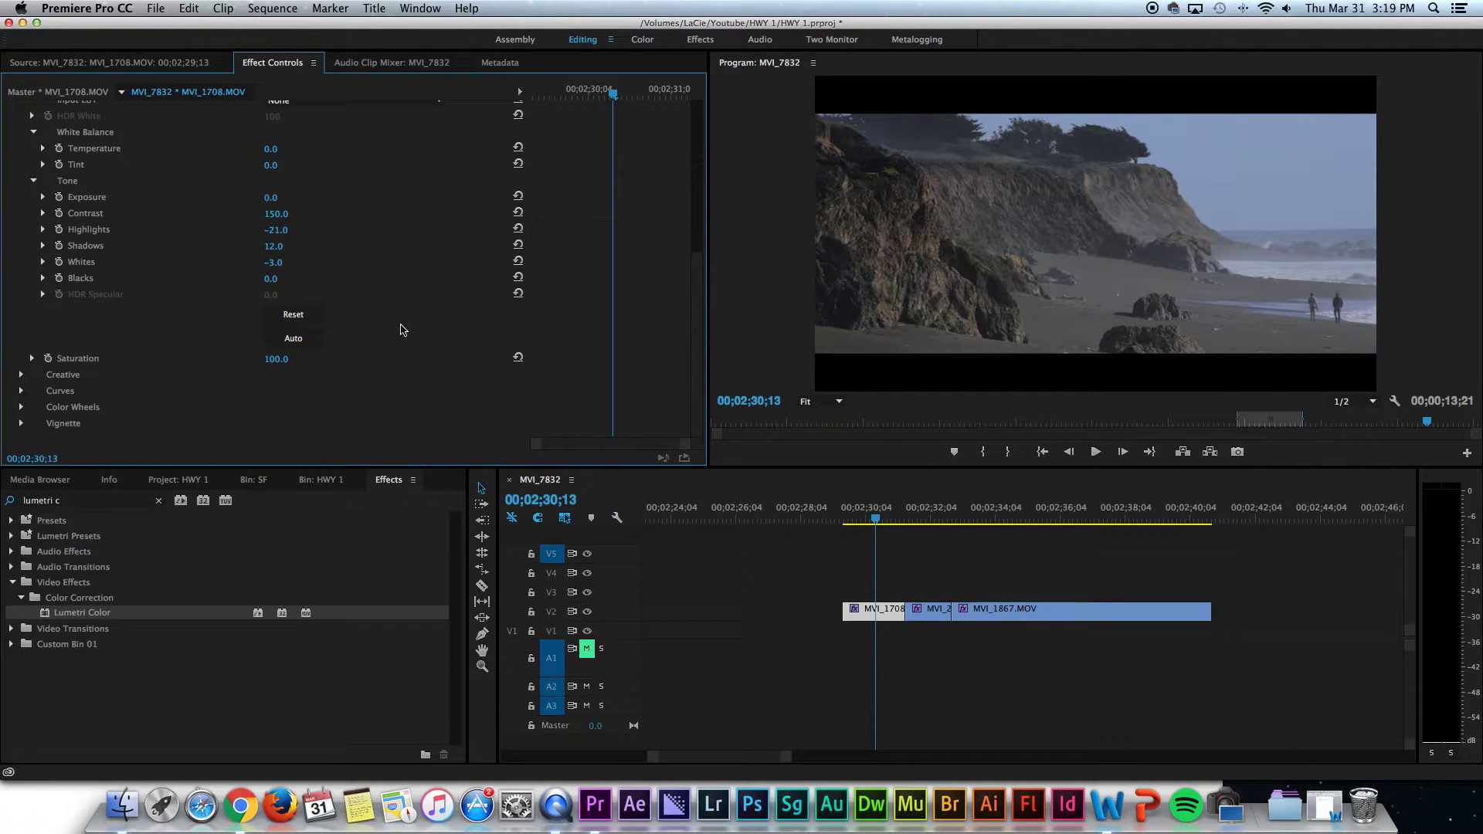
pyautogui.click(21, 375)
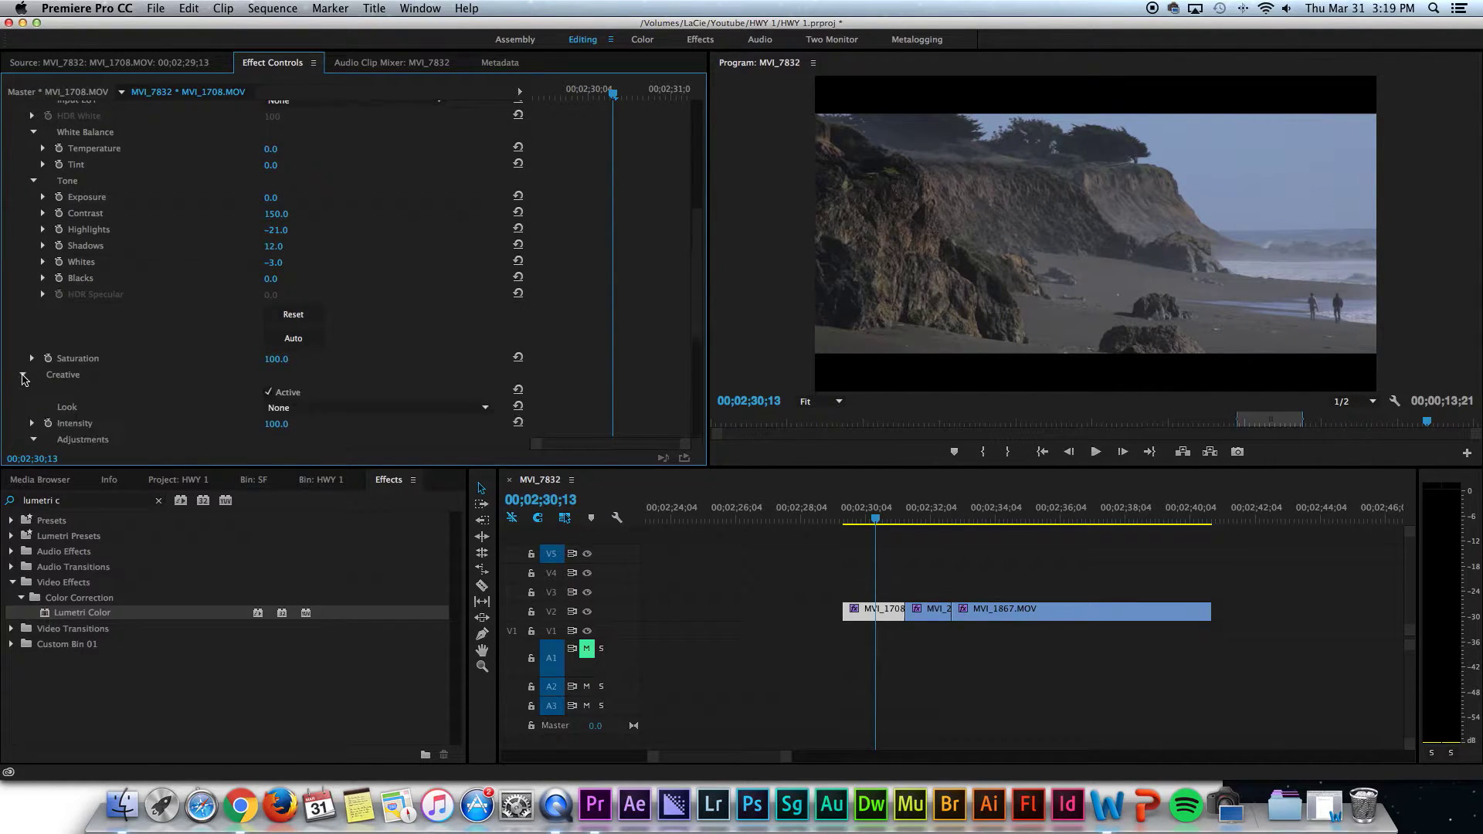
pyautogui.scroll(-4, 209, 346)
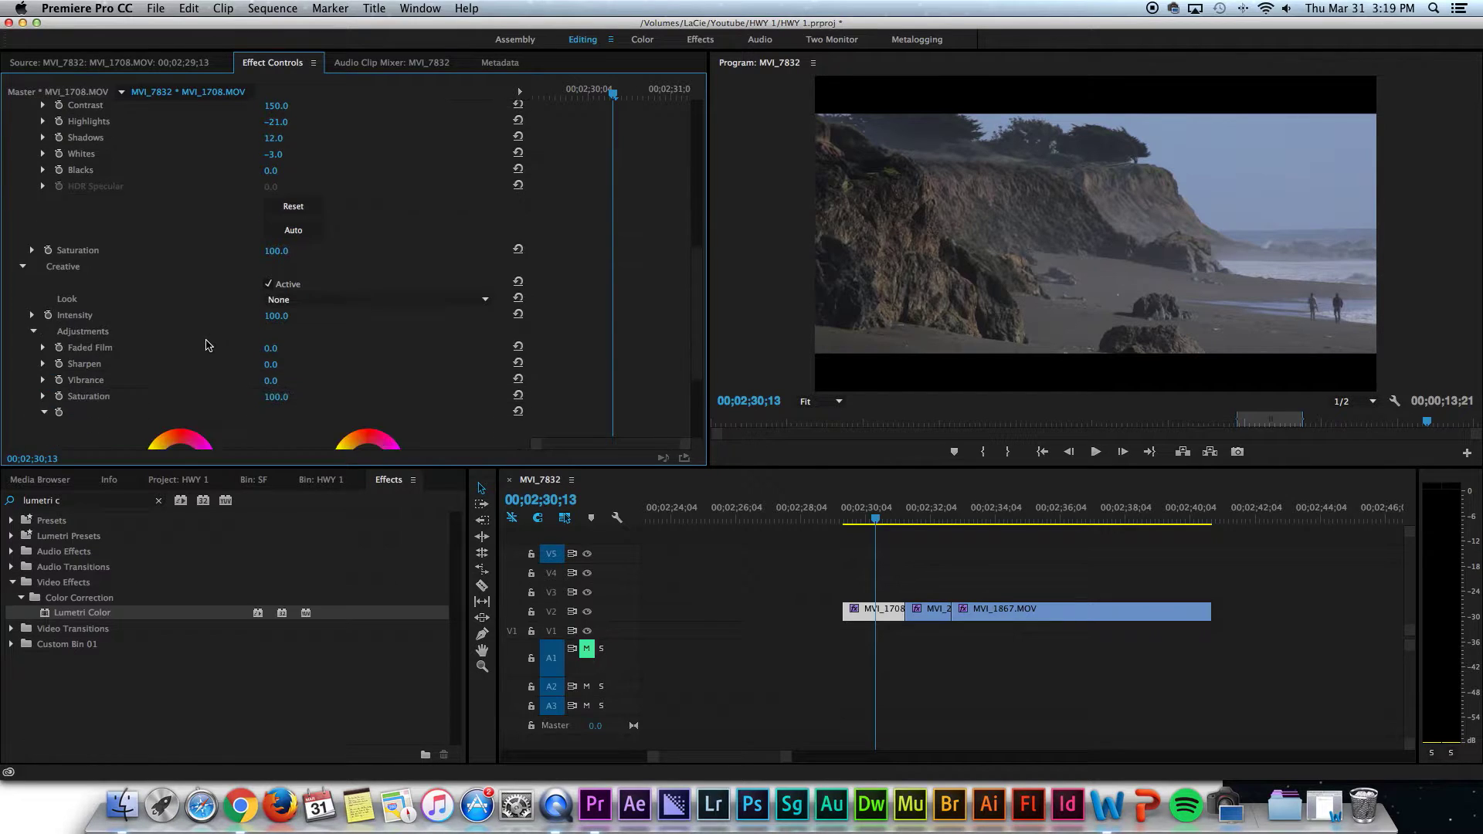
pyautogui.click(311, 239)
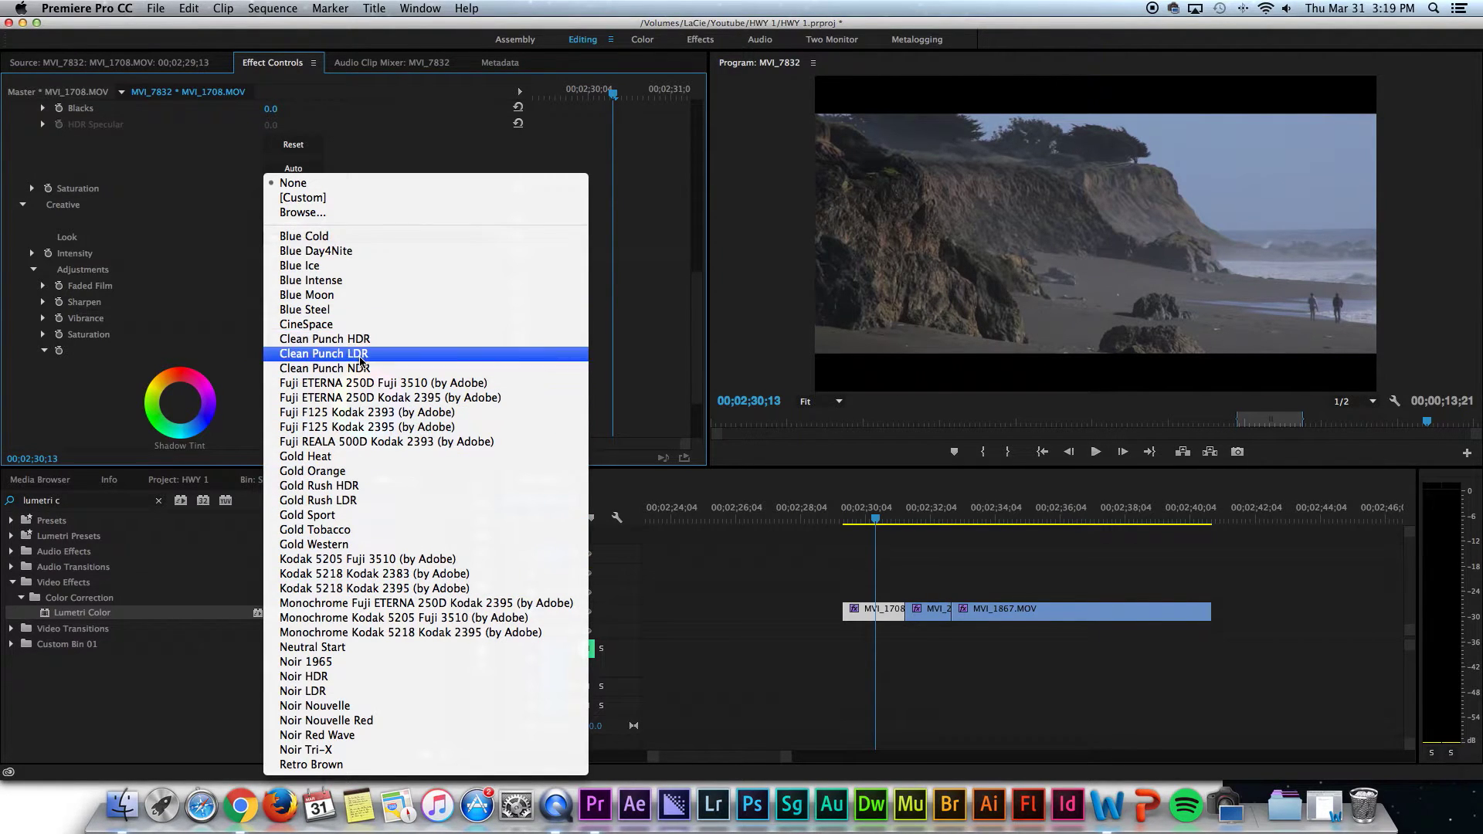
pyautogui.press('Escape')
pyautogui.click(355, 238)
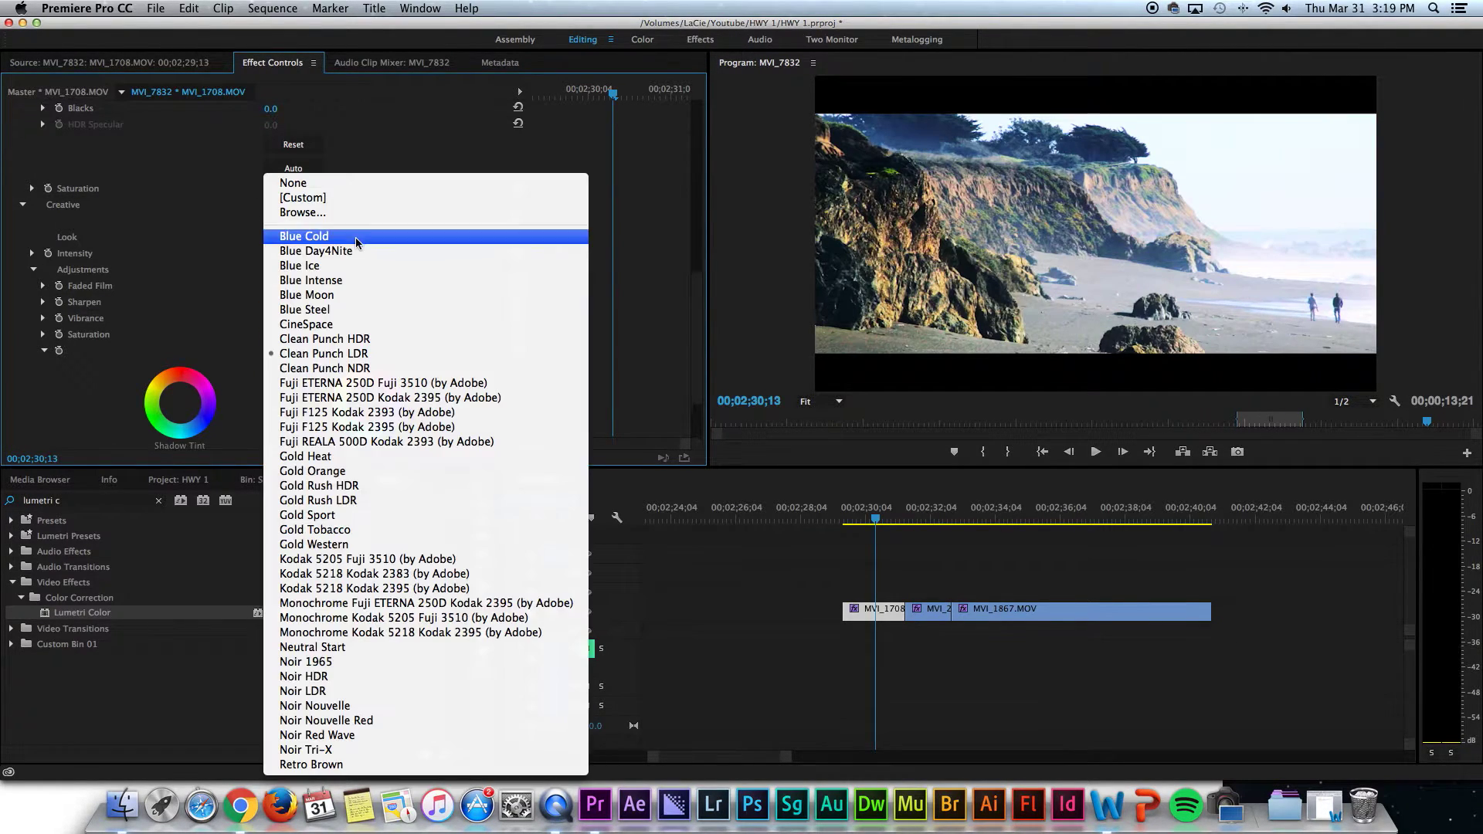
pyautogui.click(401, 546)
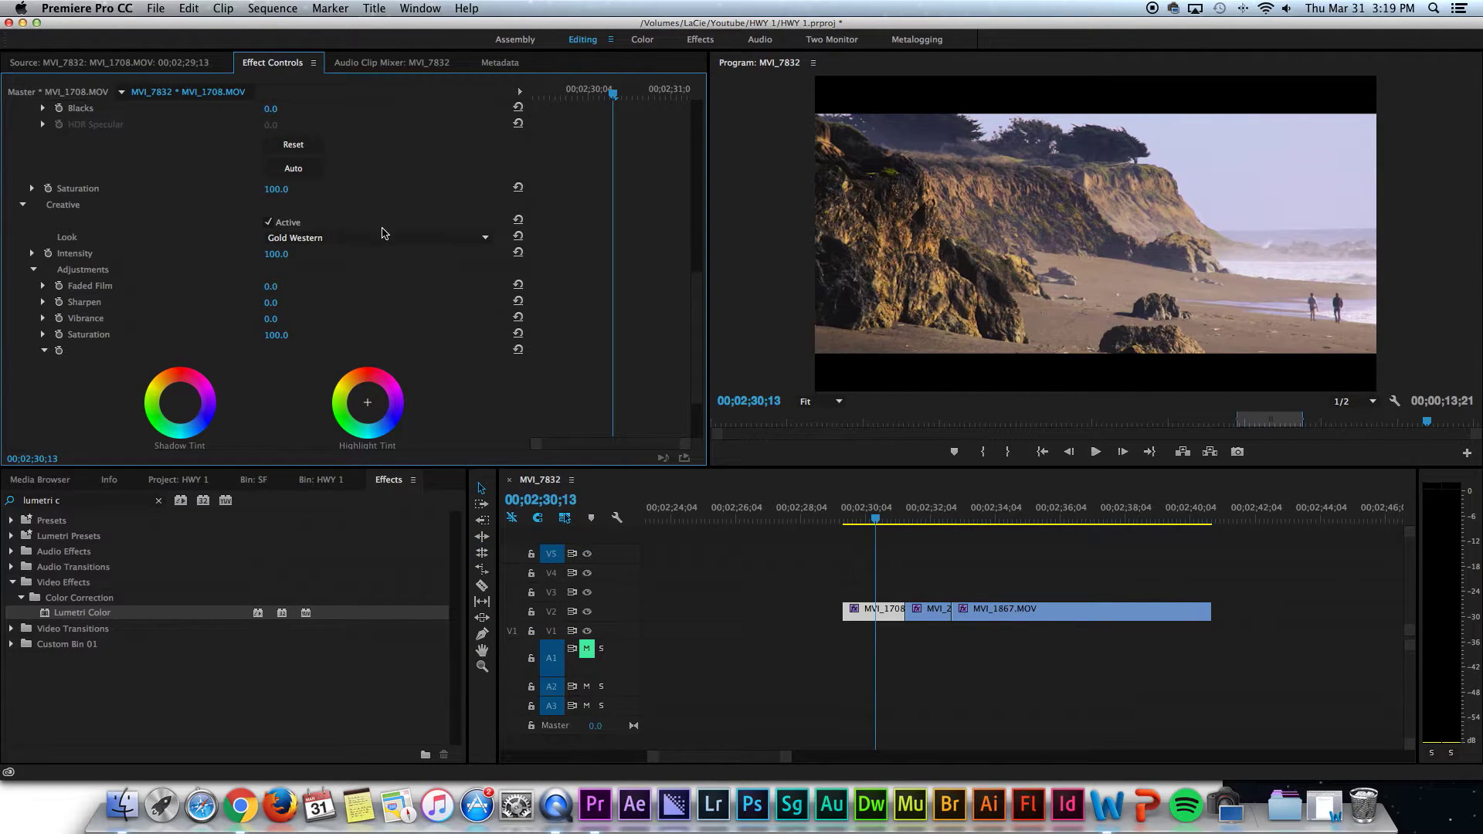
# Preview the Noir HDR and Noir Red Wave looks, then set Look to None
pyautogui.click(380, 237)
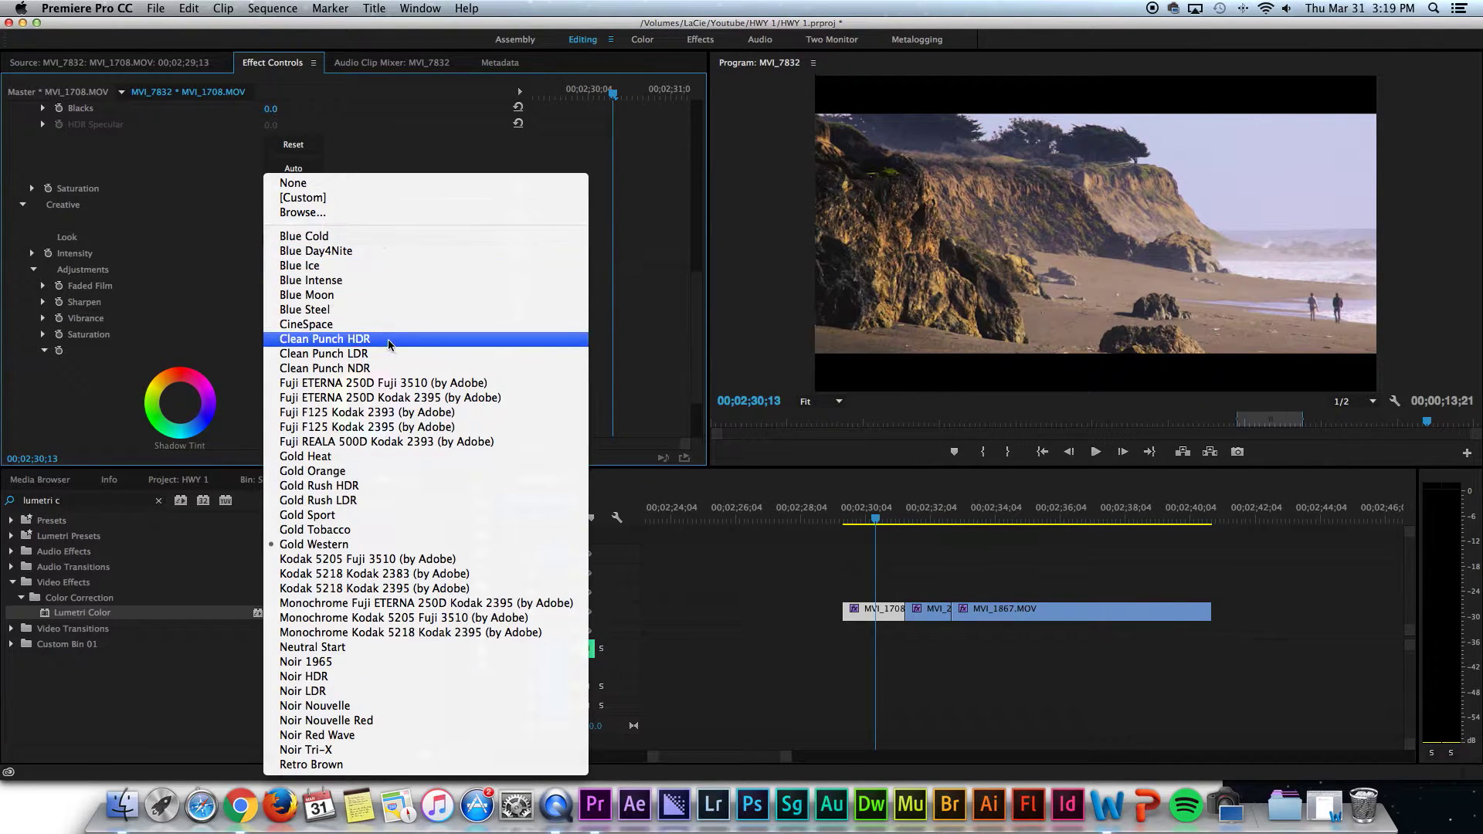
pyautogui.click(389, 677)
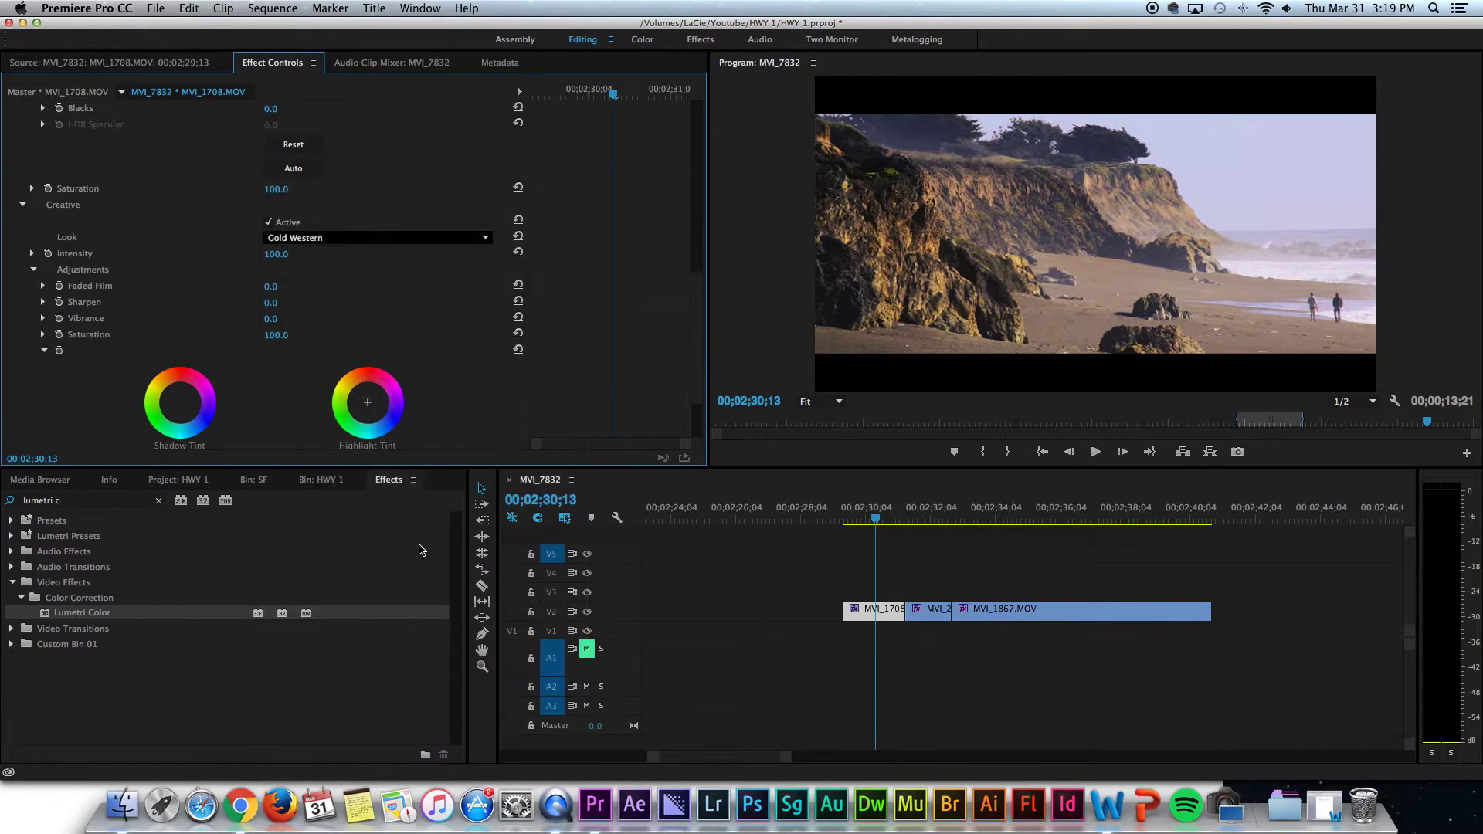
pyautogui.click(353, 244)
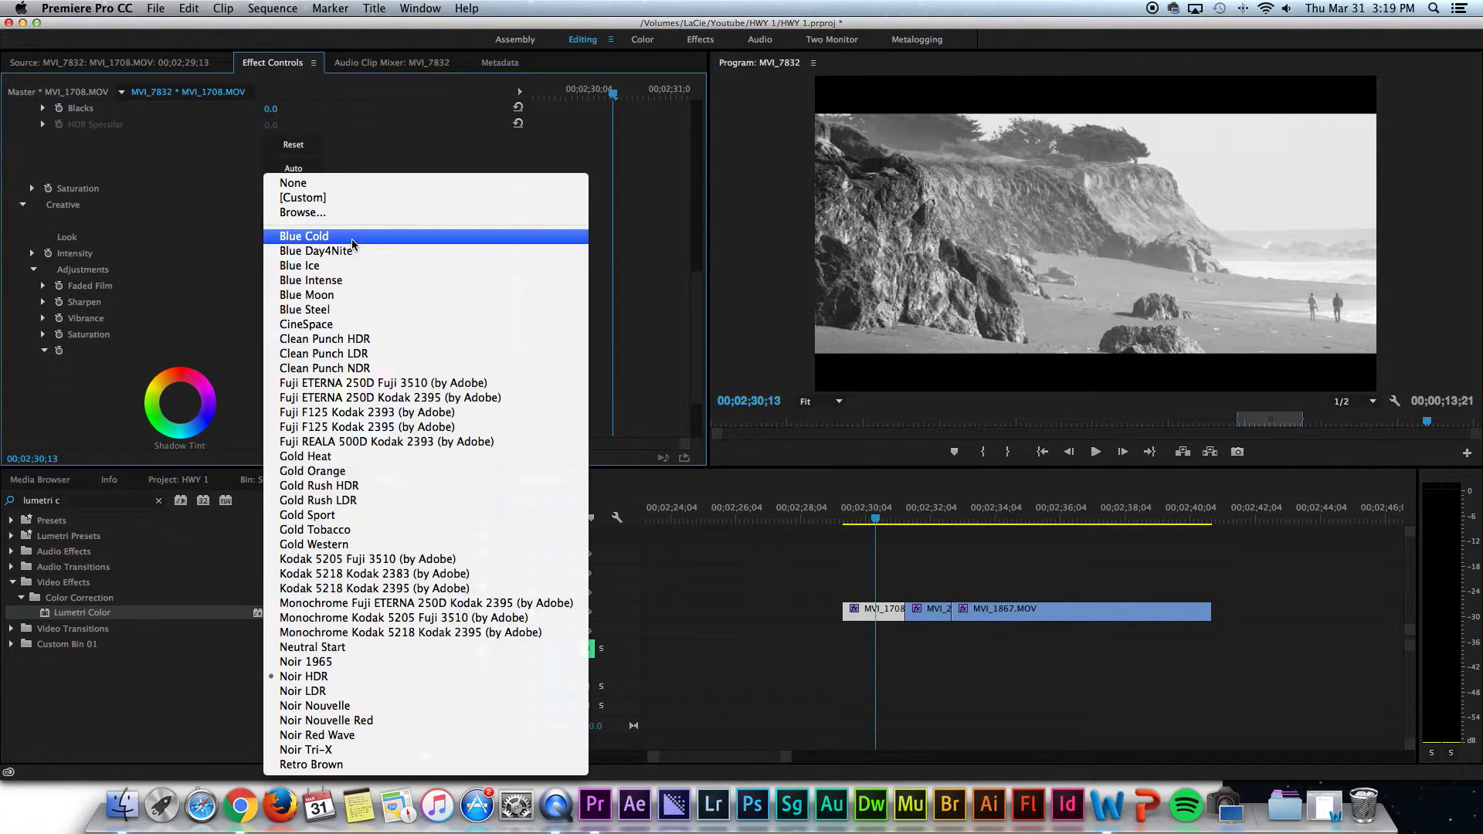
pyautogui.click(370, 739)
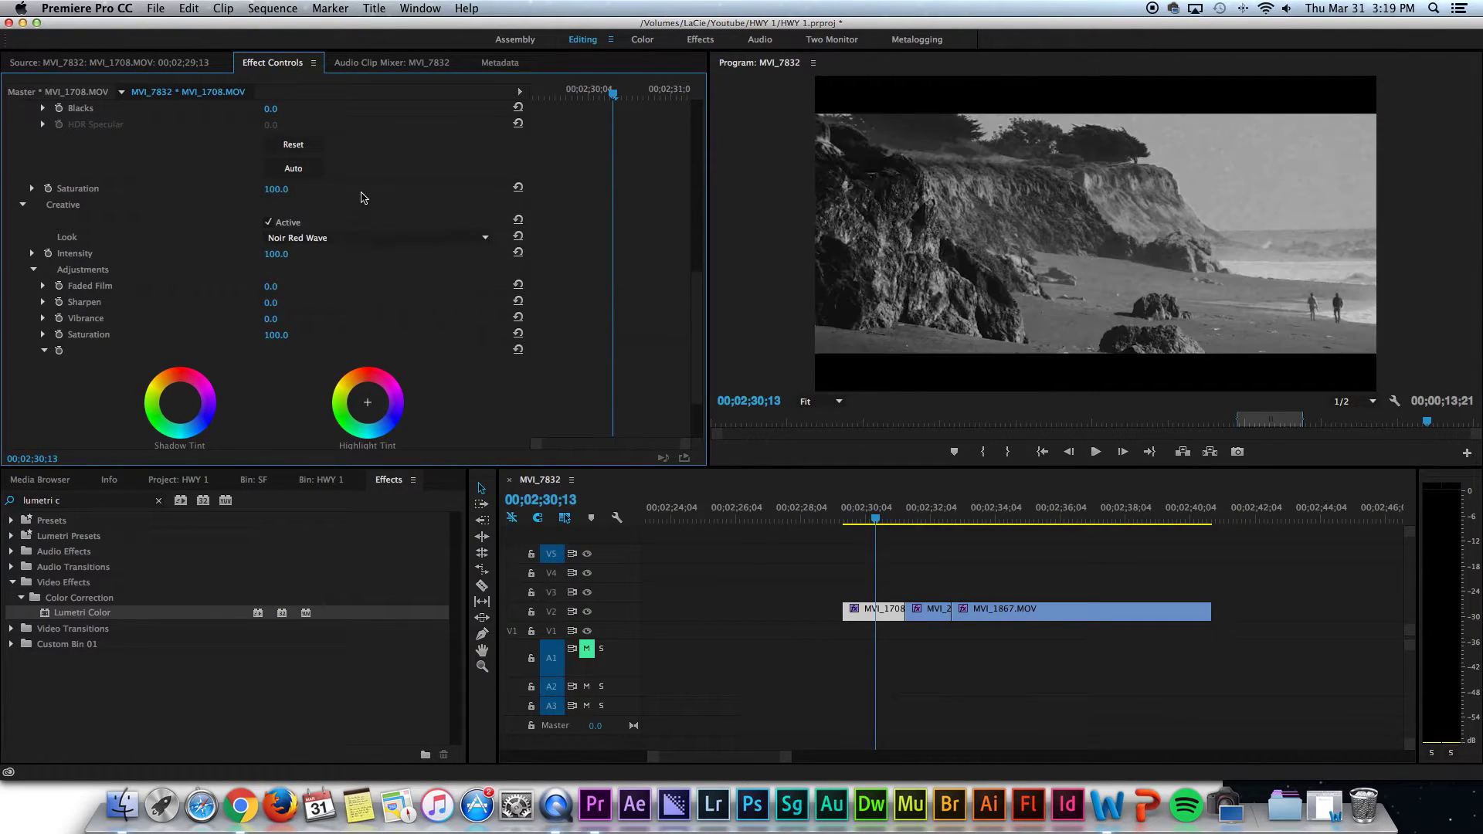
pyautogui.click(358, 241)
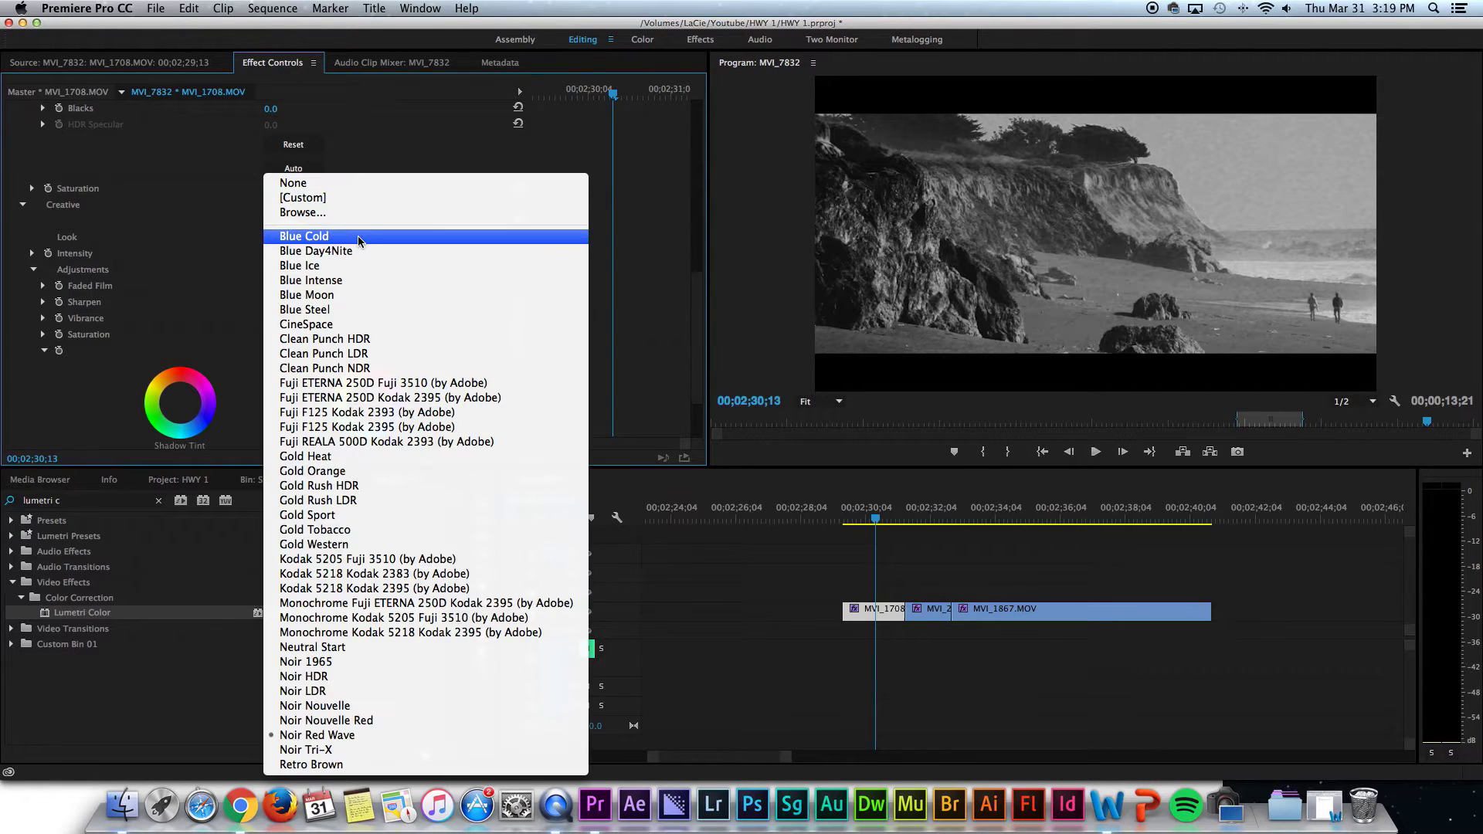
pyautogui.click(294, 183)
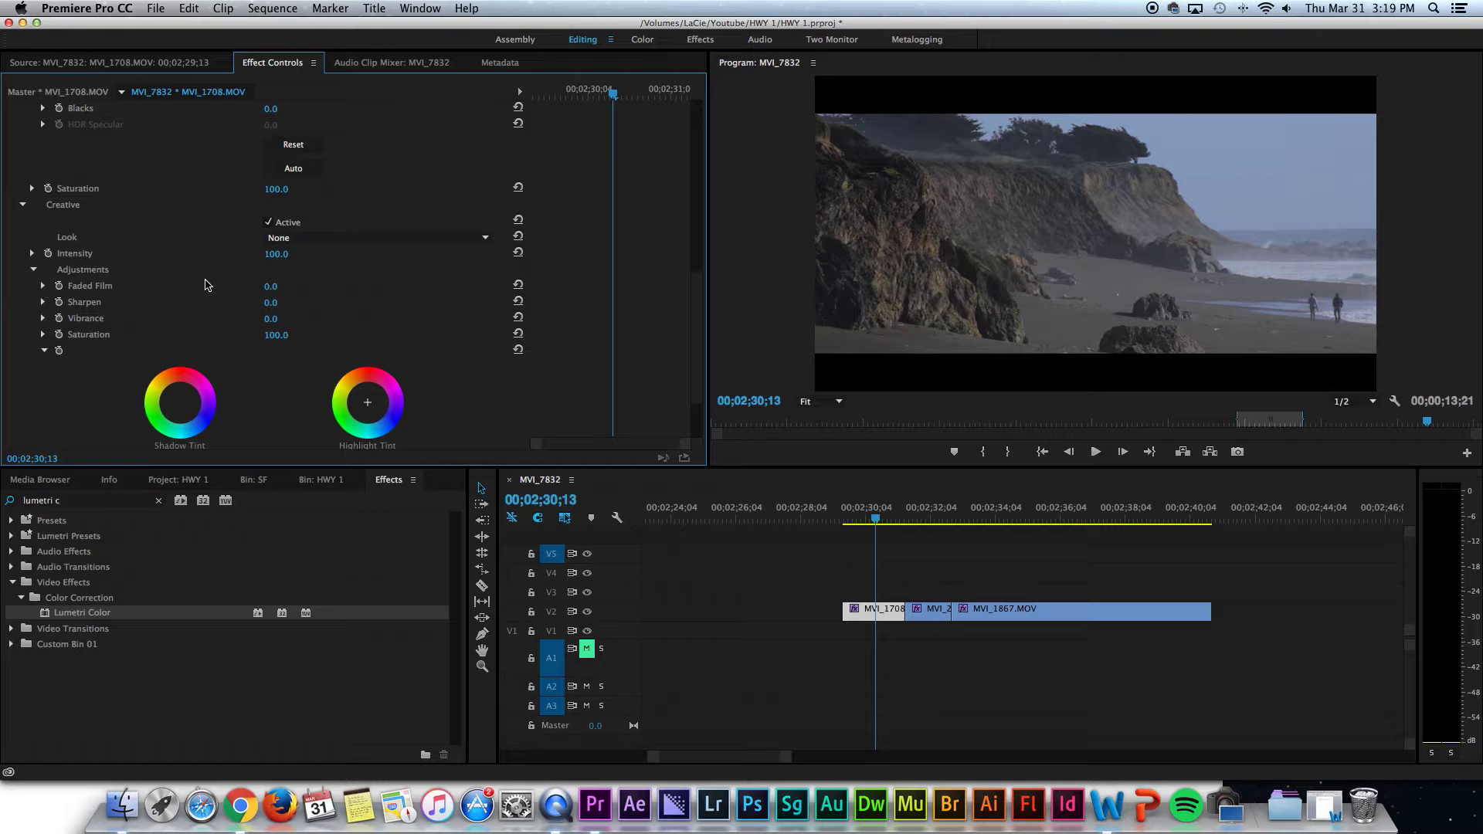
# Set the Creative Sharpen amount to 15
pyautogui.scroll(-1, 205, 281)
pyautogui.click(43, 286)
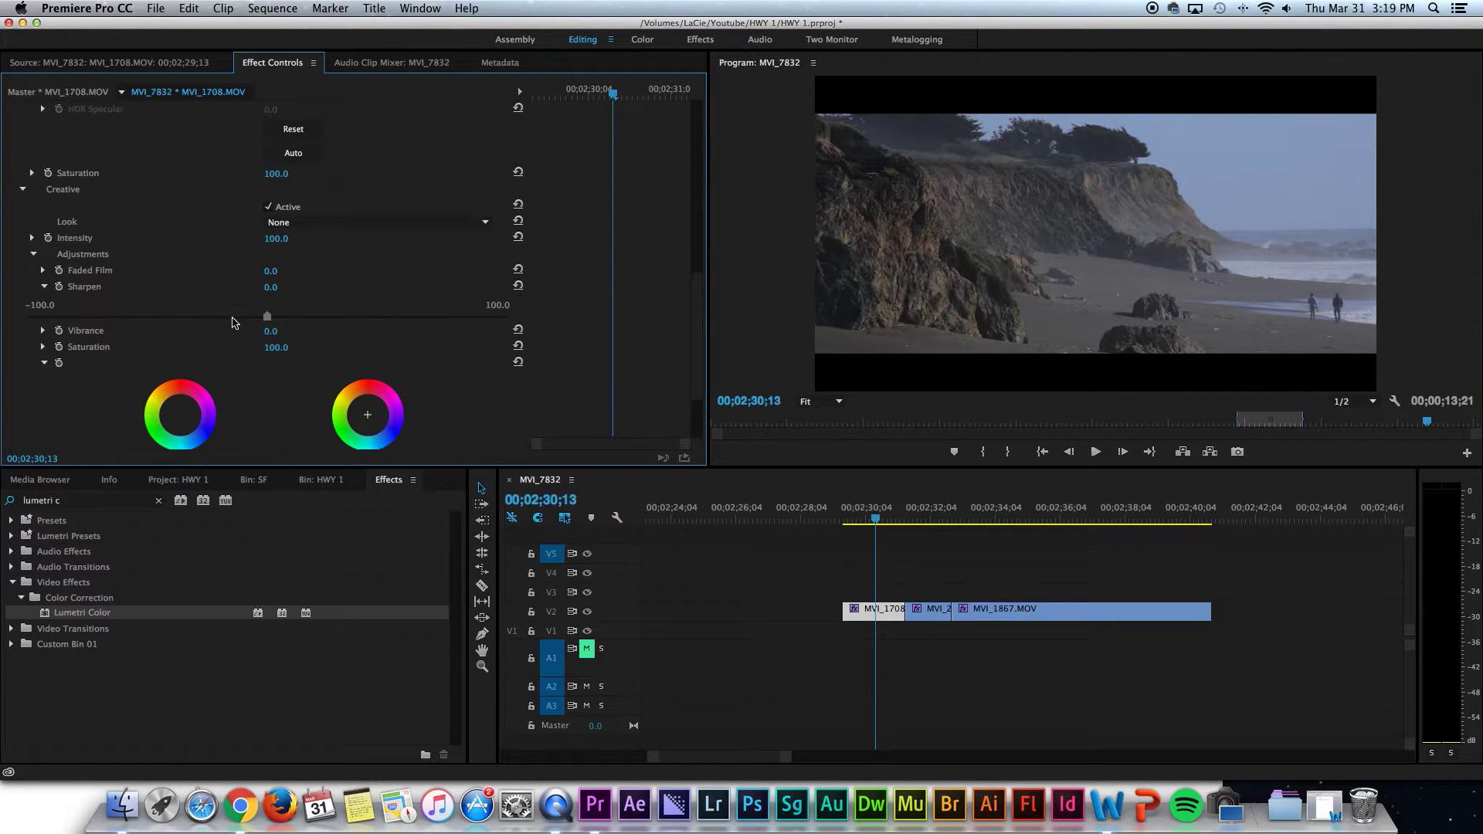
pyautogui.moveTo(268, 317); pyautogui.dragTo(304, 316)
pyautogui.click(275, 286)
pyautogui.write('15')
pyautogui.press('Return')
pyautogui.click(44, 287)
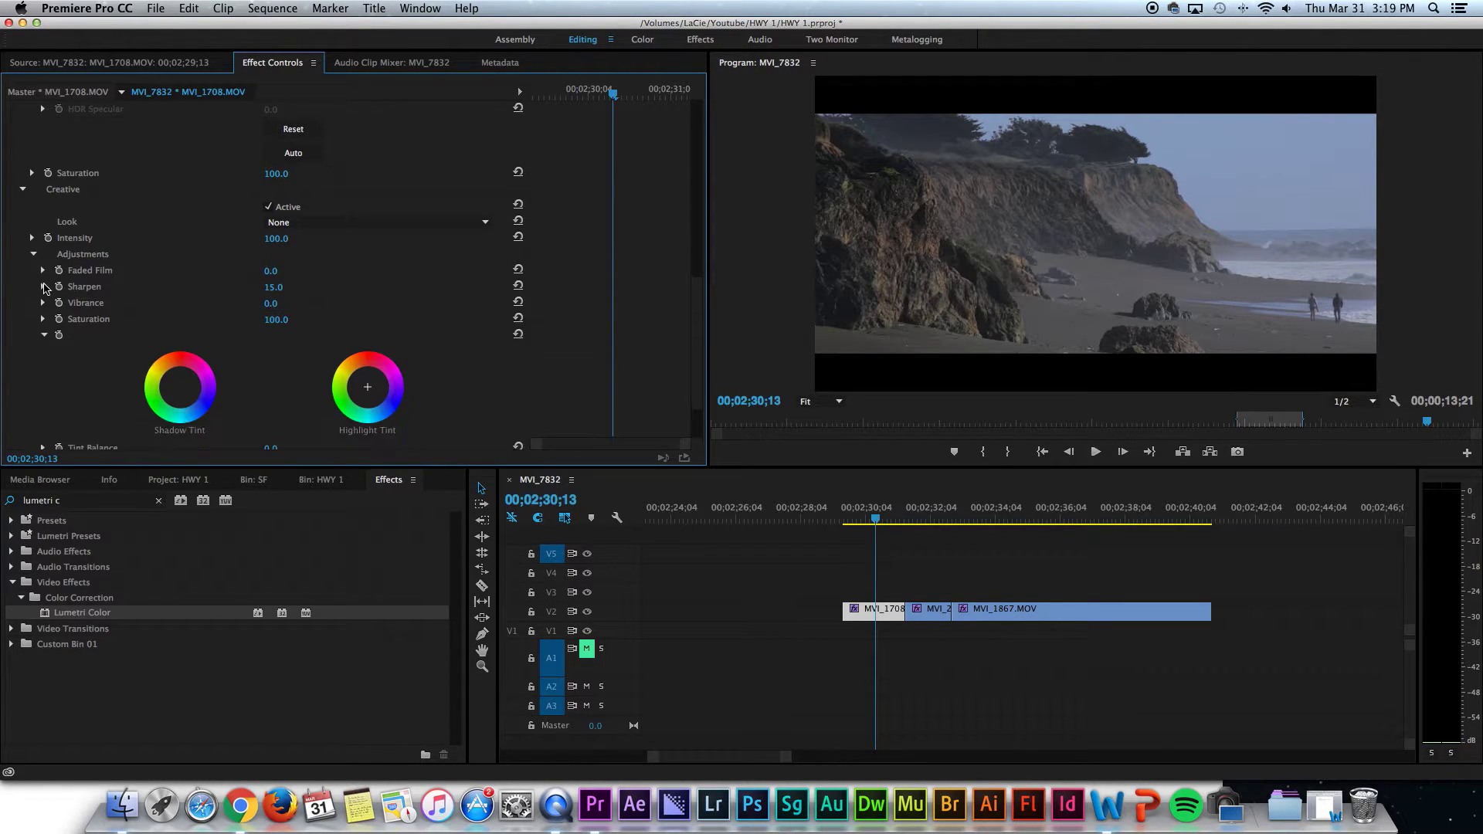
# Set Creative Saturation to 105 and Faded Film to 60
pyautogui.click(278, 320)
pyautogui.write('105')
pyautogui.press('Return')
pyautogui.click(283, 267)
pyautogui.write('60')
pyautogui.press('Return')
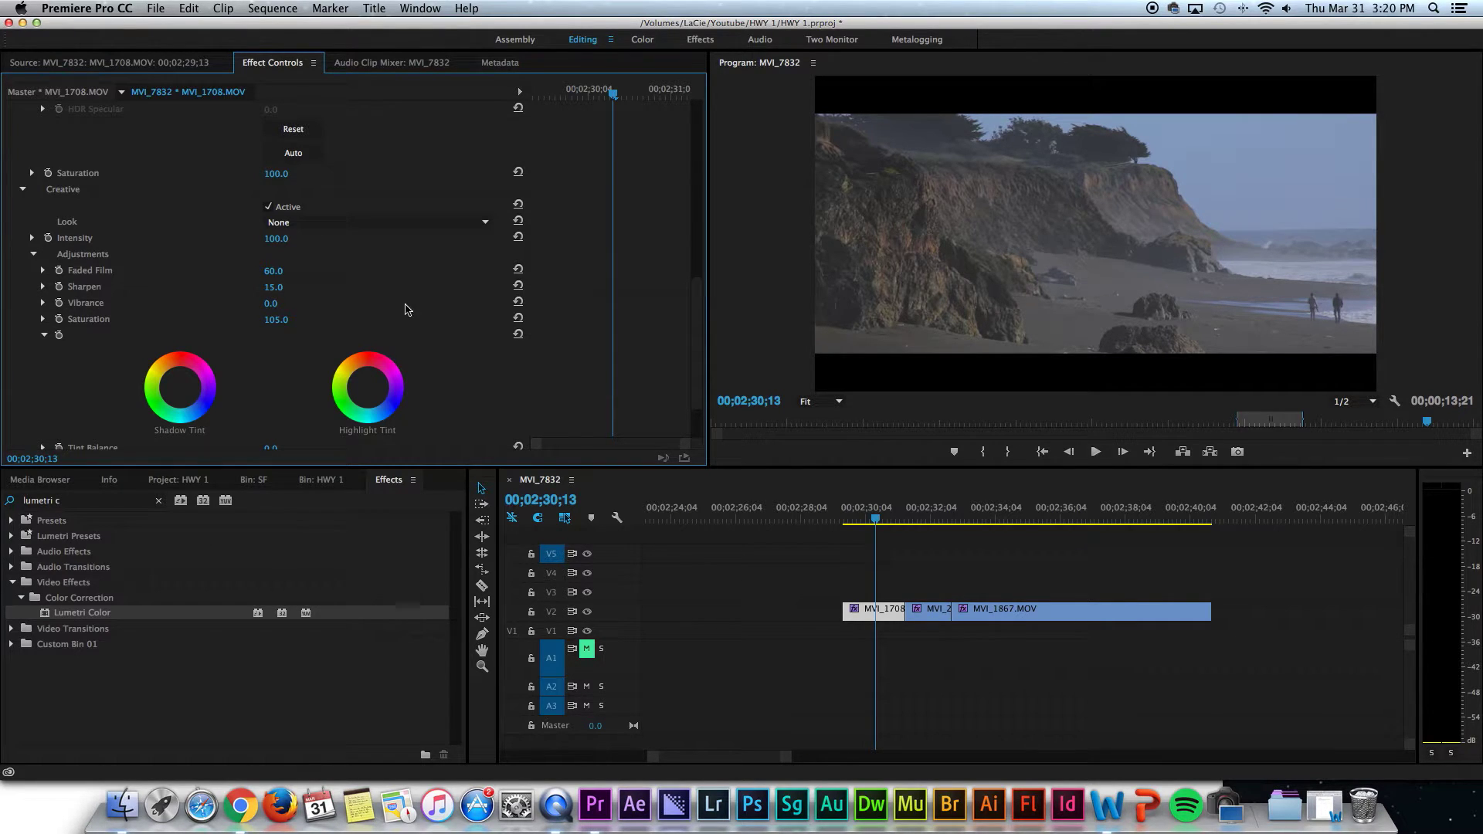
# Compare Faded Film at 0 against 60, leaving it at 60
pyautogui.scroll(-1, 554, 366)
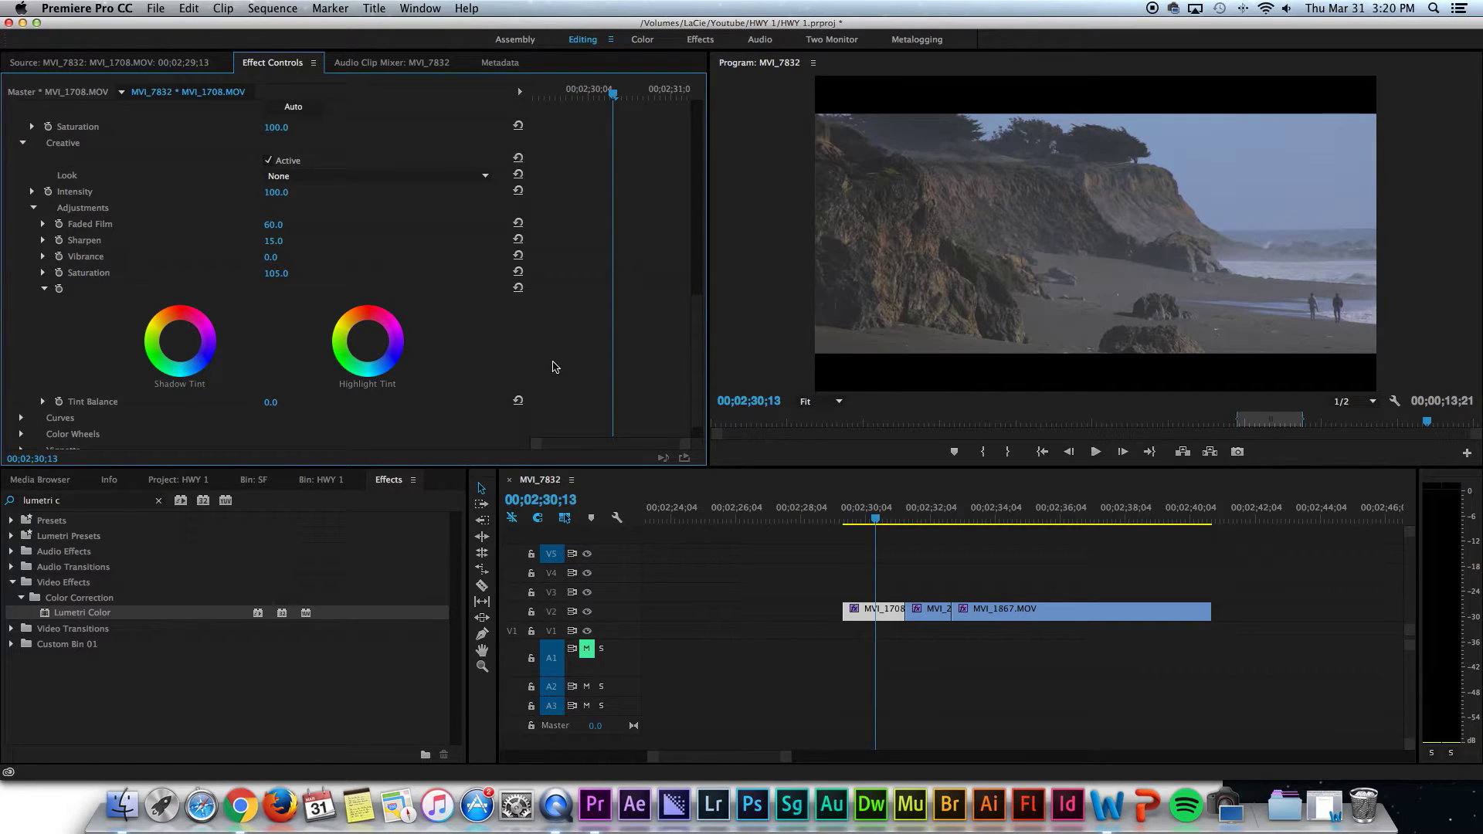
pyautogui.click(272, 224)
pyautogui.write('0')
pyautogui.press('Return')
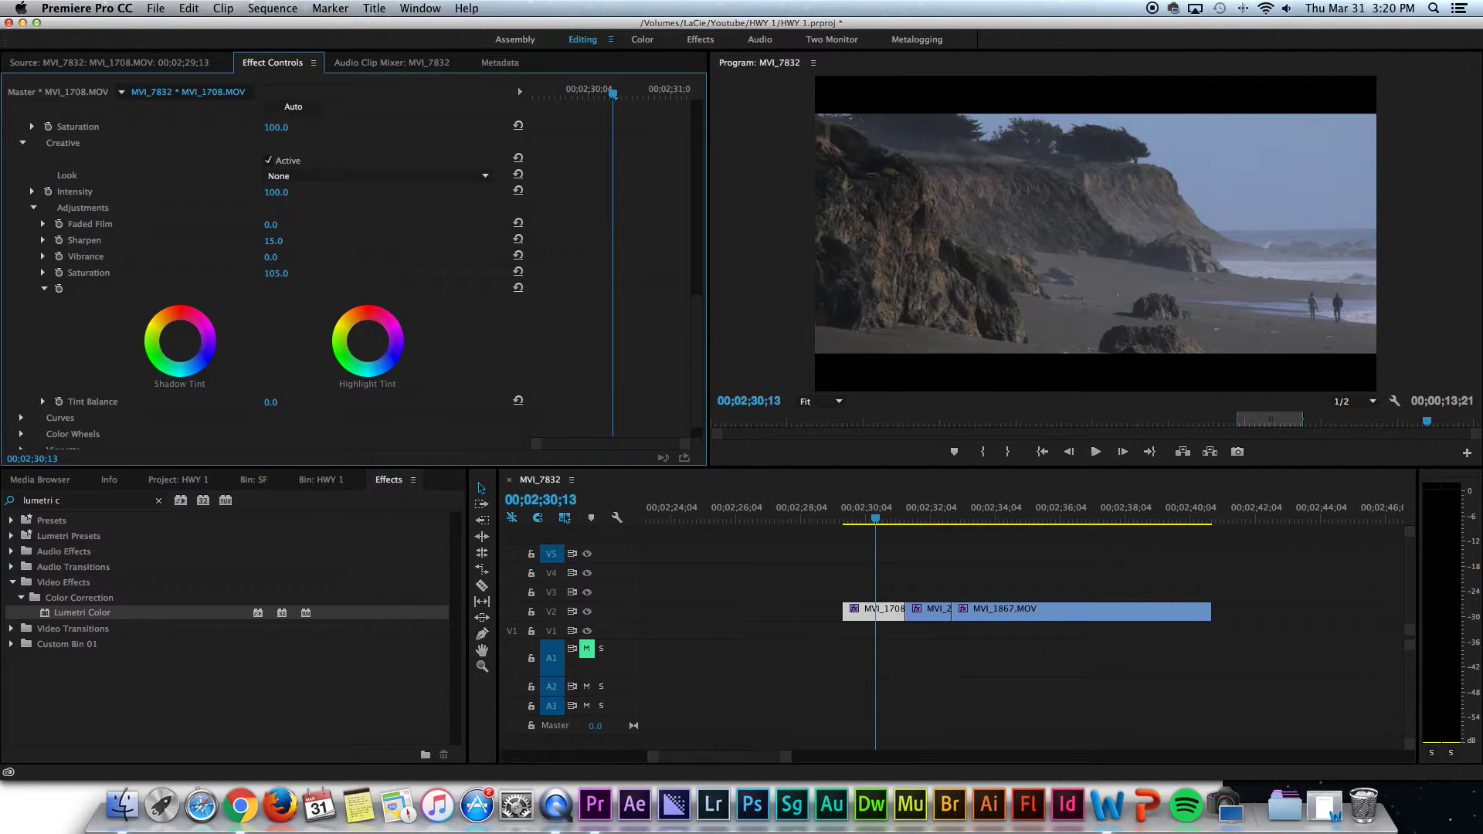
pyautogui.click(272, 225)
pyautogui.write('60')
pyautogui.press('Return')
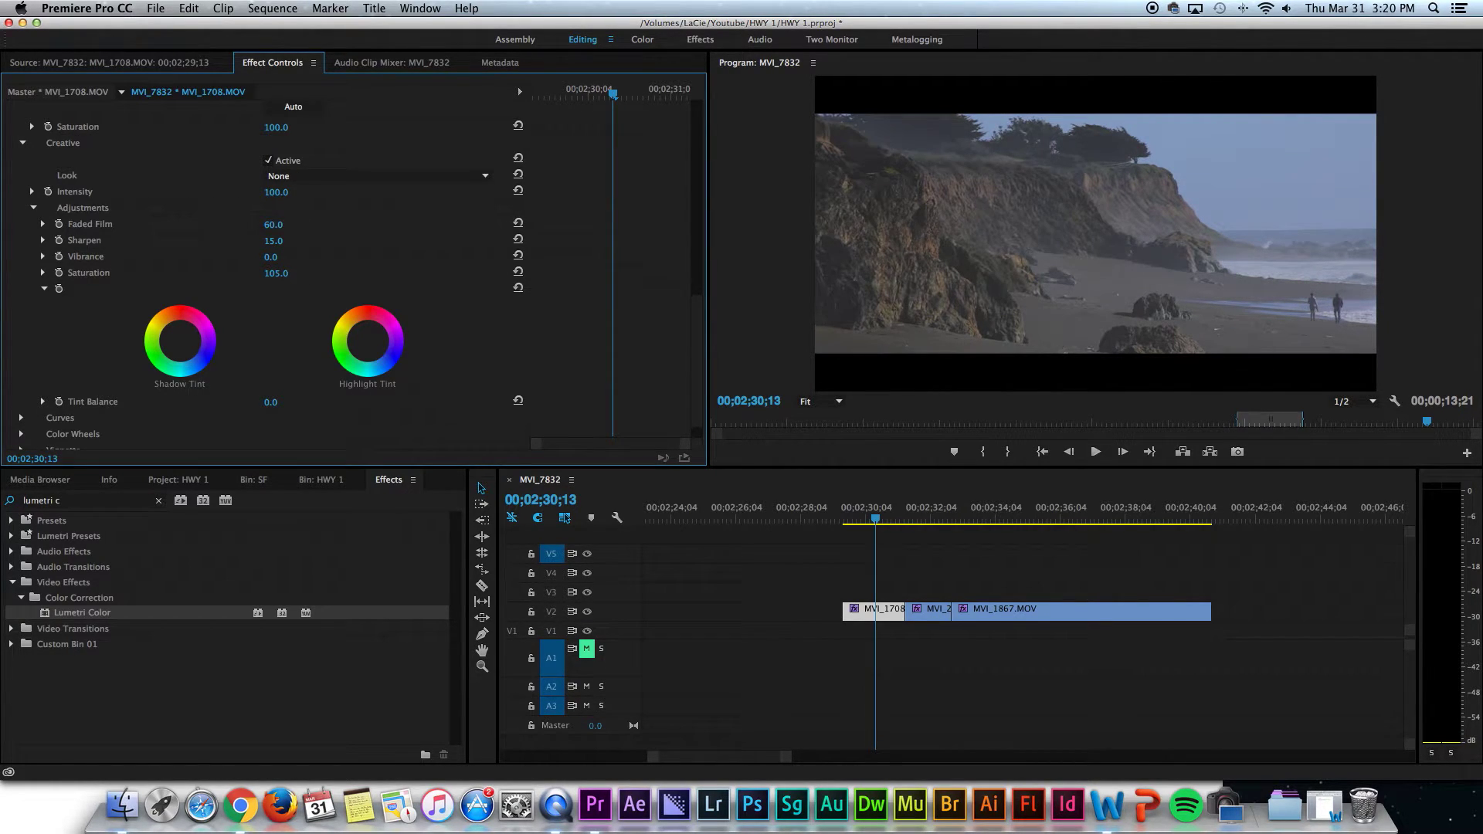
# Expand Vignette and set its Amount to -1.2
pyautogui.scroll(-1, 274, 328)
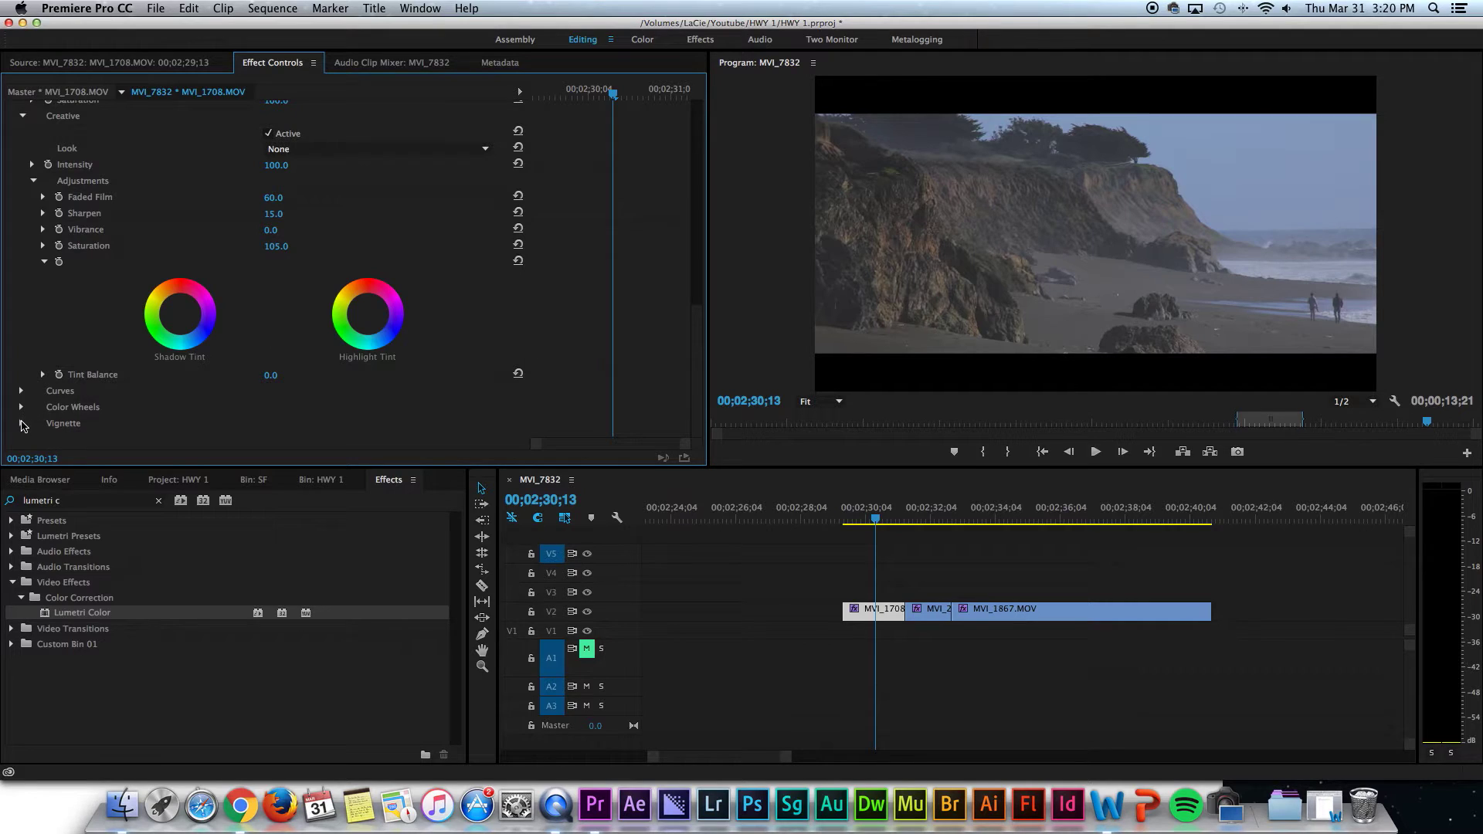
pyautogui.click(21, 423)
pyautogui.scroll(-3, 231, 417)
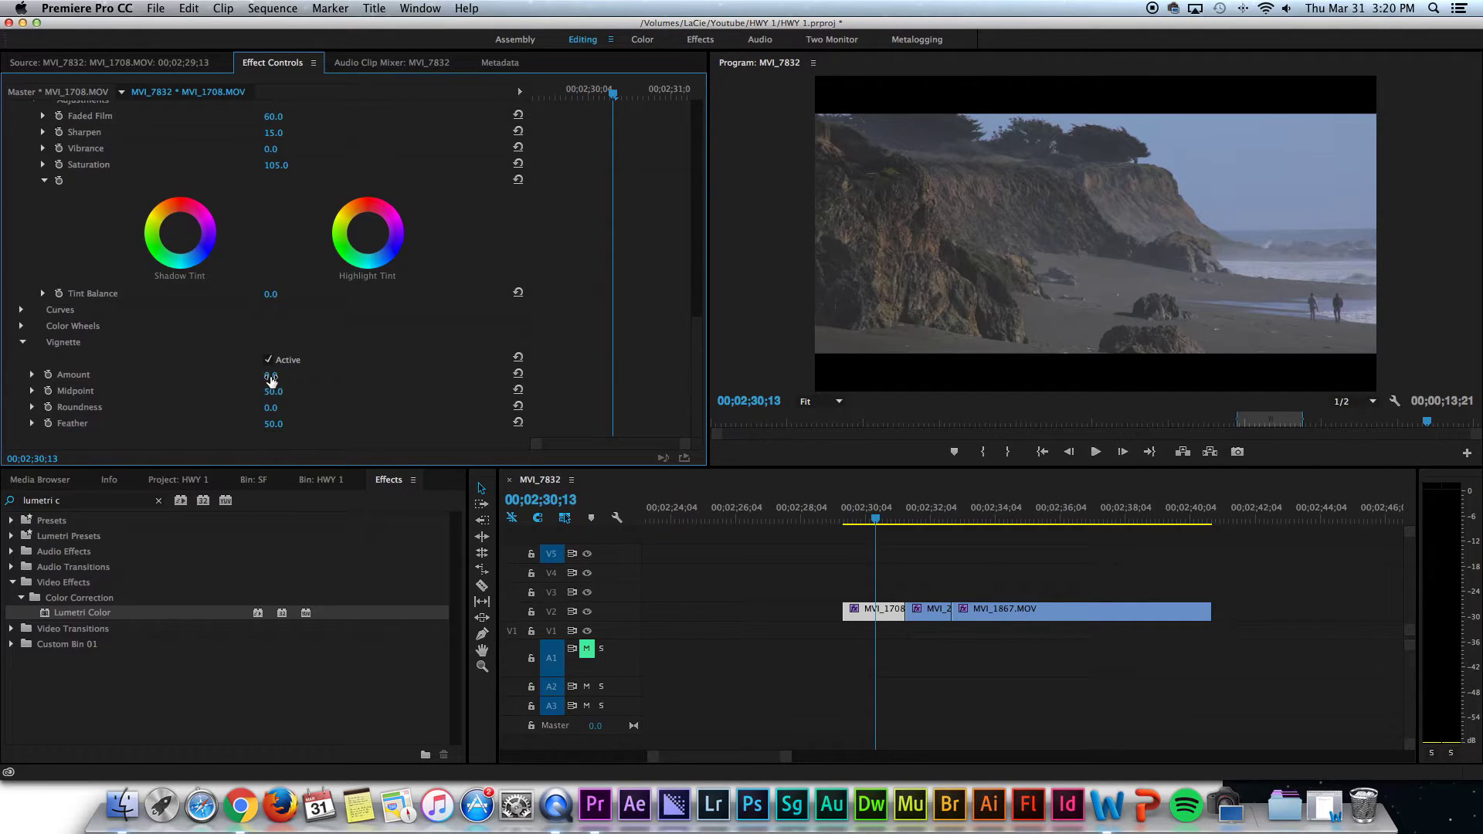
pyautogui.click(270, 375)
pyautogui.write('-1.2')
pyautogui.press('Return')
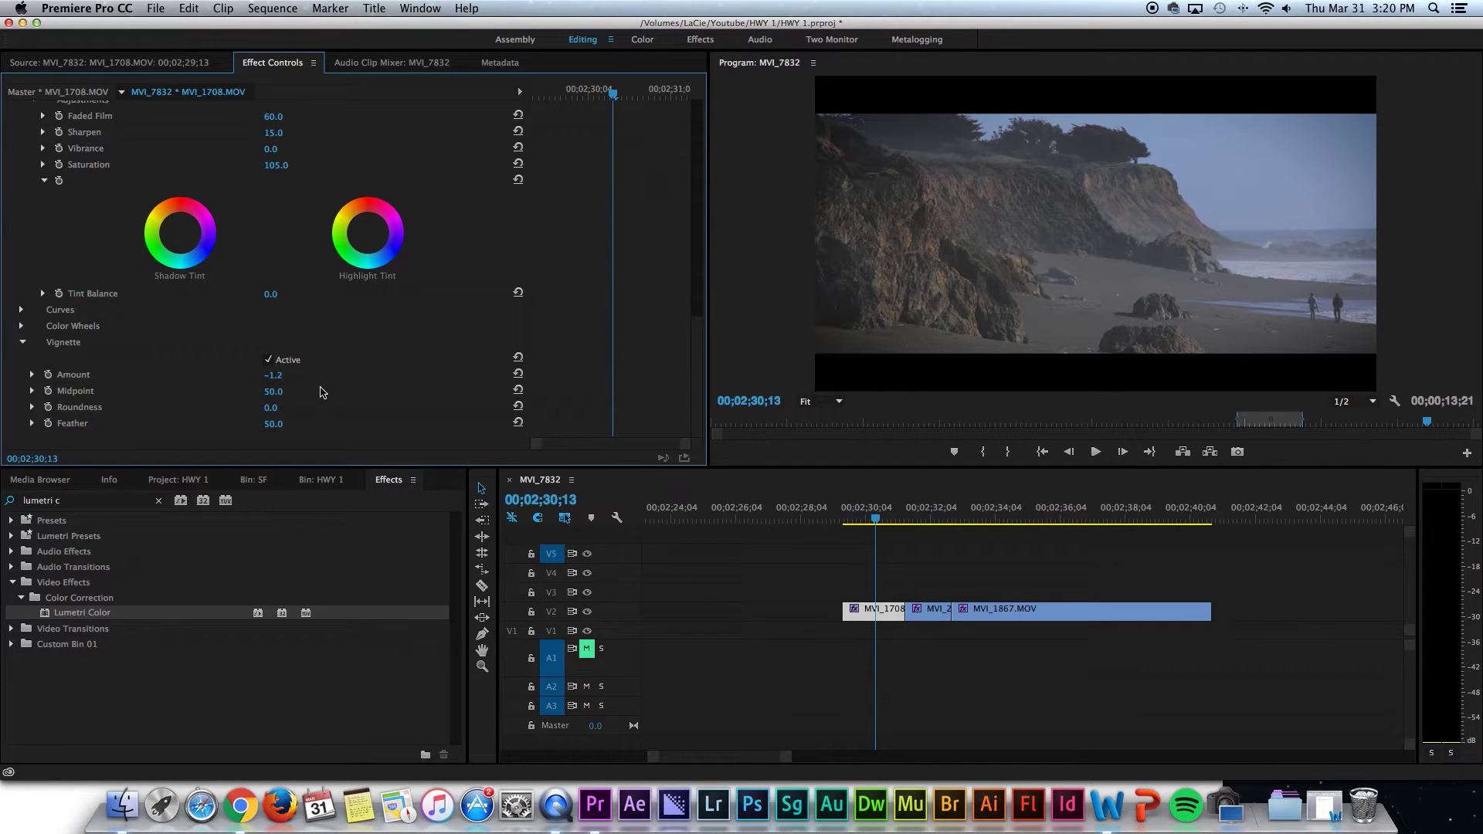
# Expand Curves and add eight control points around the Hue Saturation Curve ring
pyautogui.scroll(3, 224, 367)
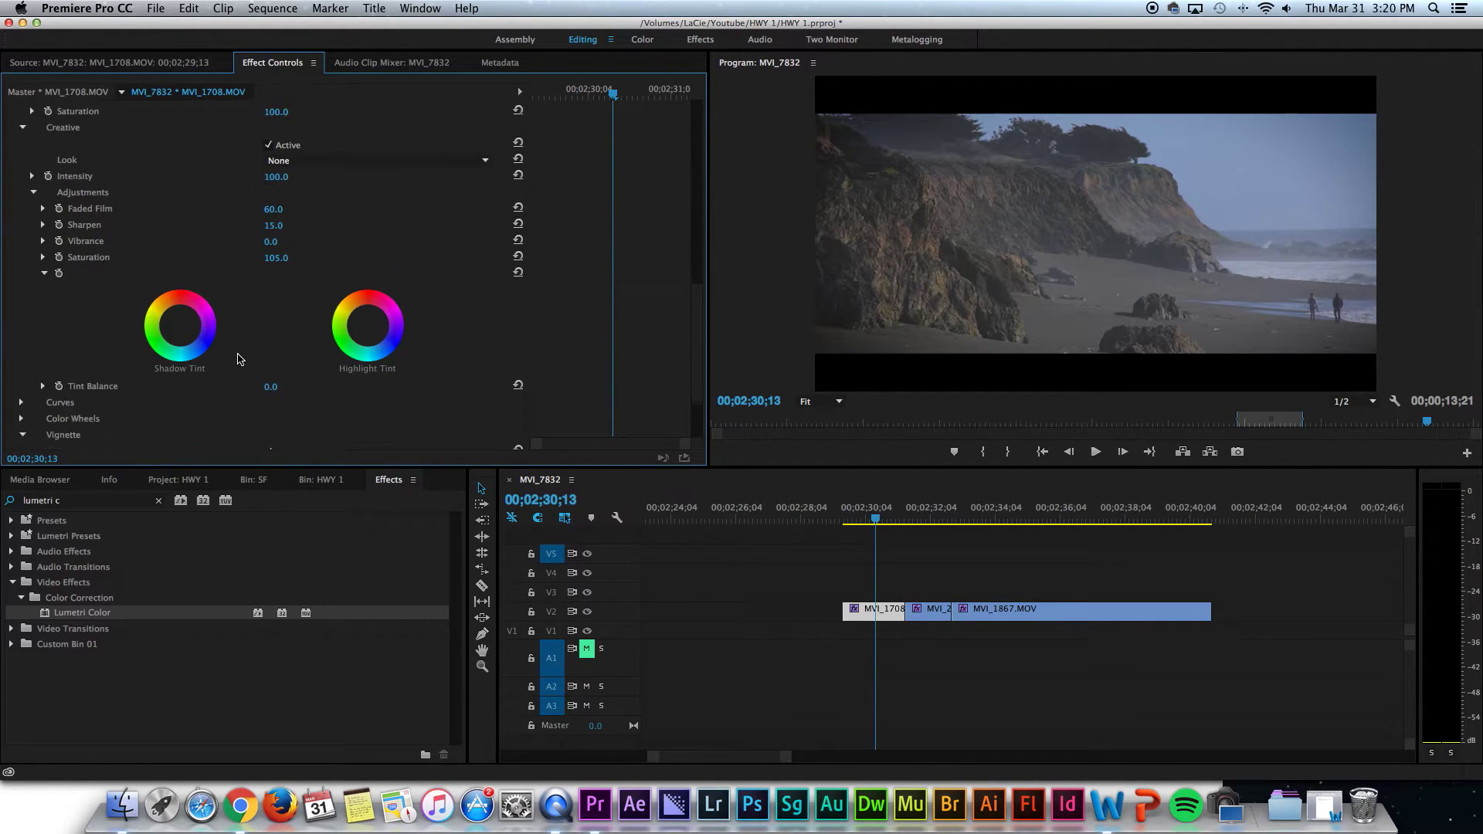
pyautogui.scroll(-2, 238, 359)
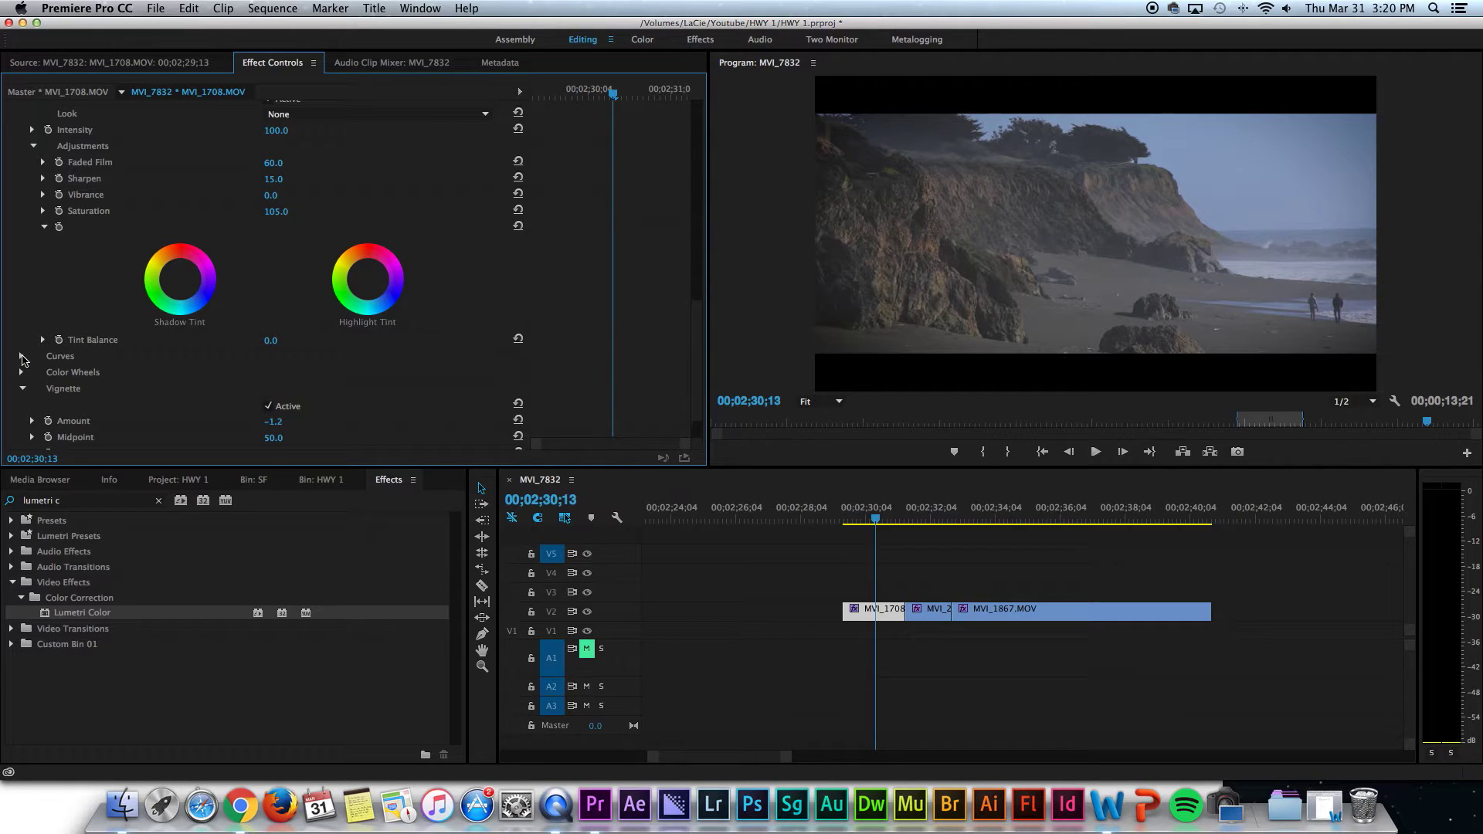
pyautogui.click(22, 356)
pyautogui.scroll(-5, 155, 386)
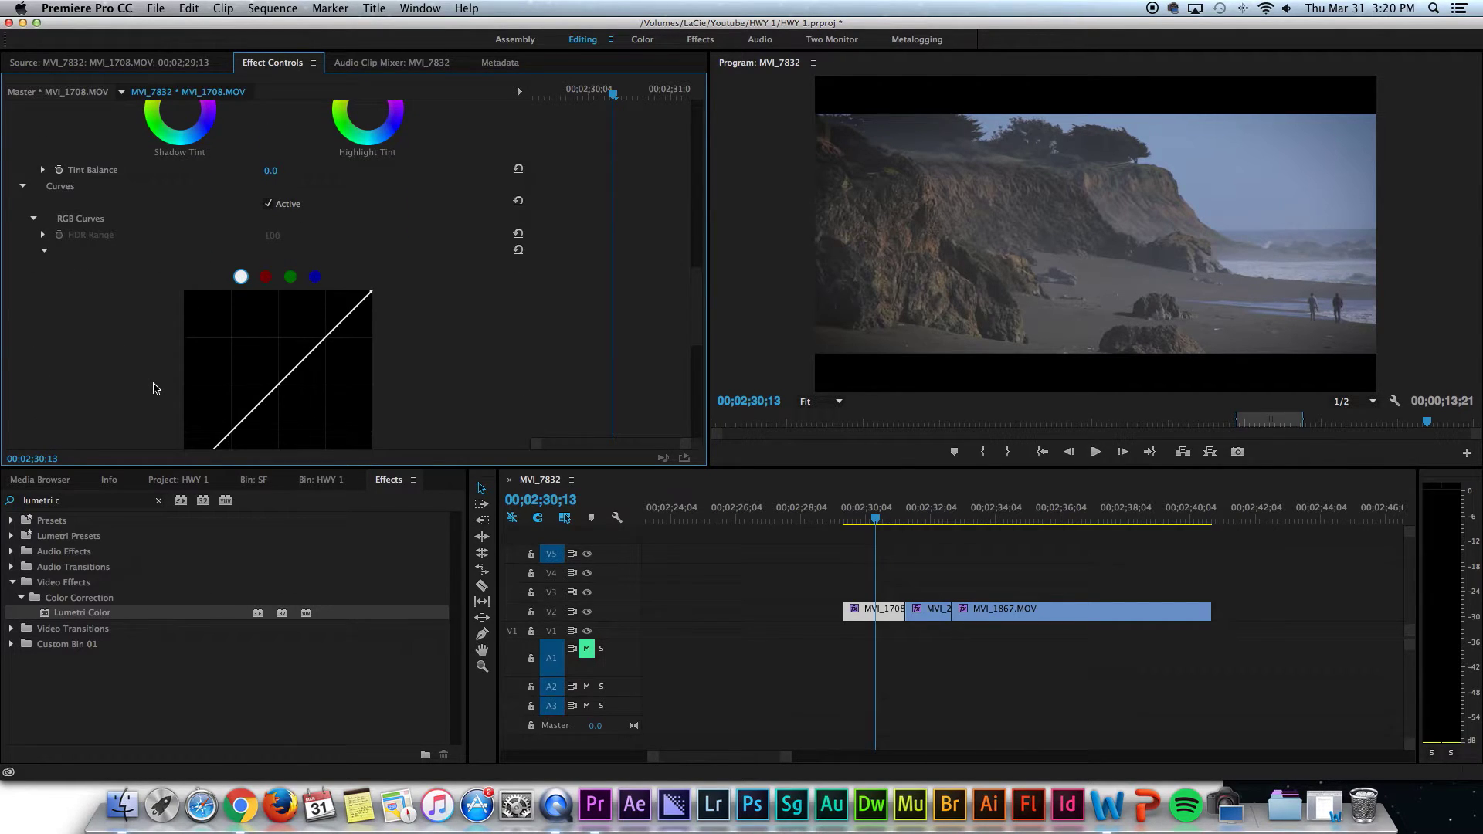
pyautogui.scroll(-5, 155, 387)
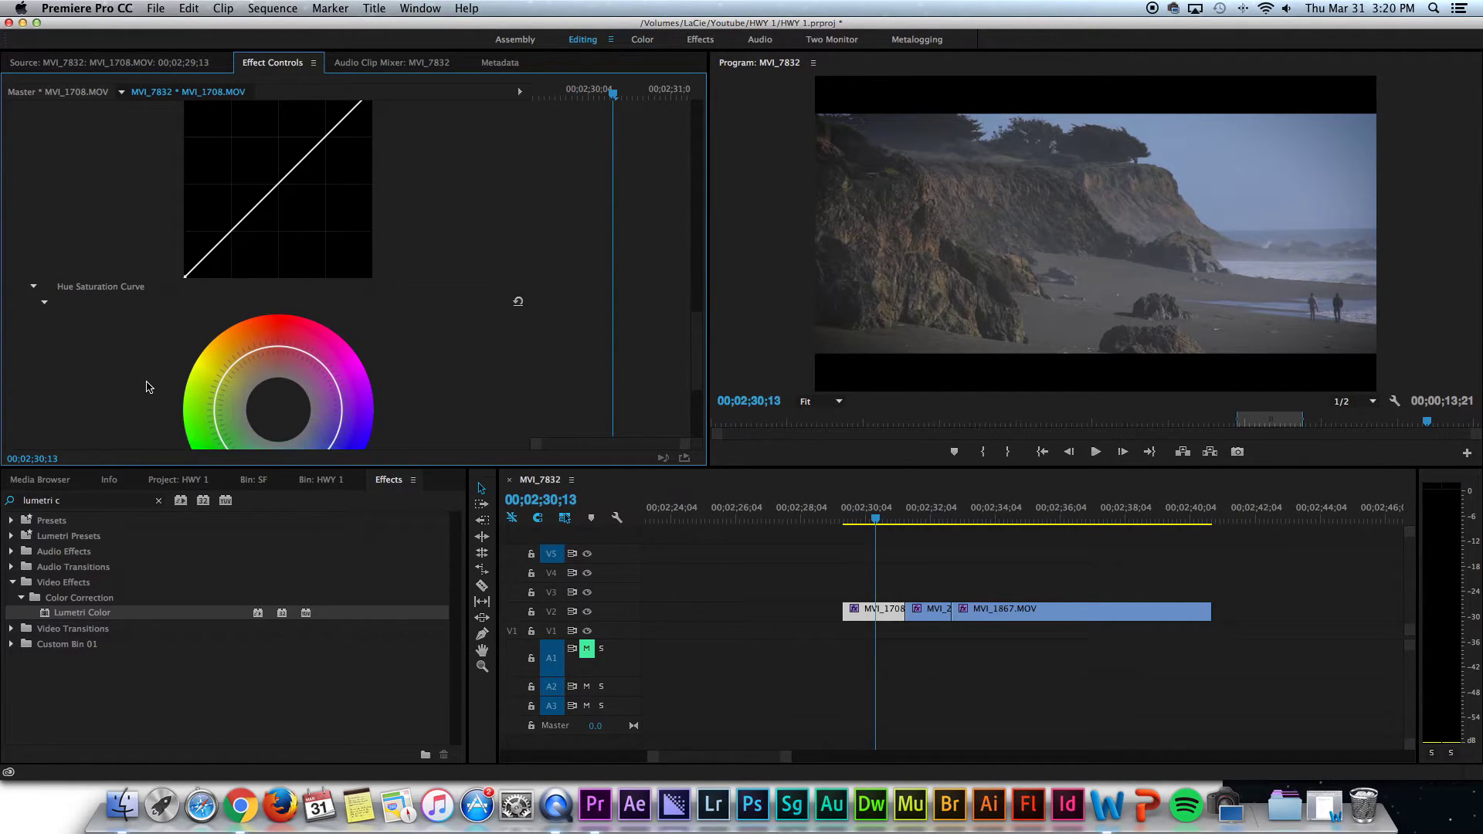
pyautogui.scroll(-5, 149, 387)
pyautogui.scroll(3, 149, 387)
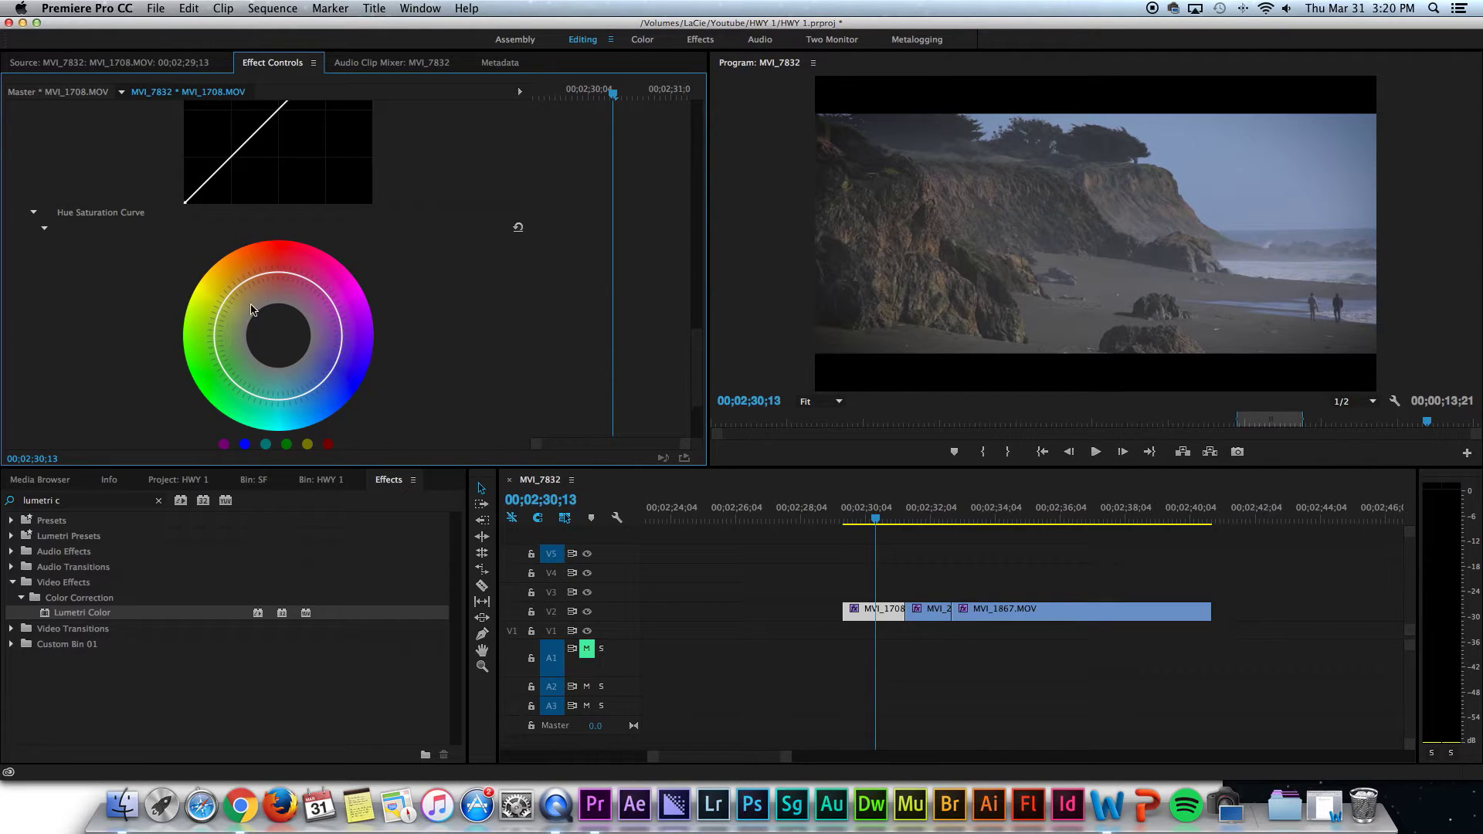
pyautogui.scroll(5, 415, 301)
pyautogui.scroll(-4, 414, 303)
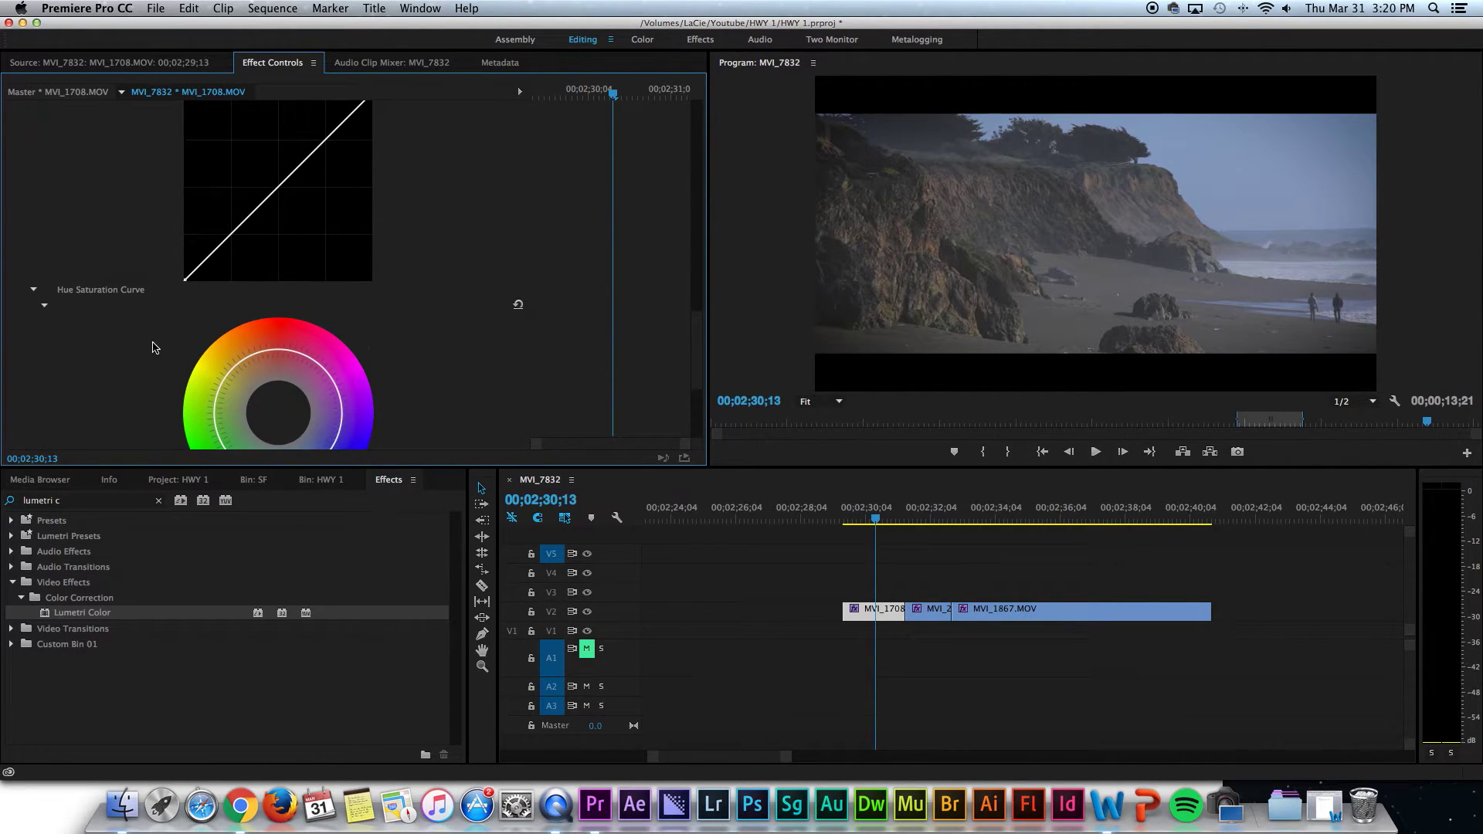
pyautogui.scroll(-2, 156, 347)
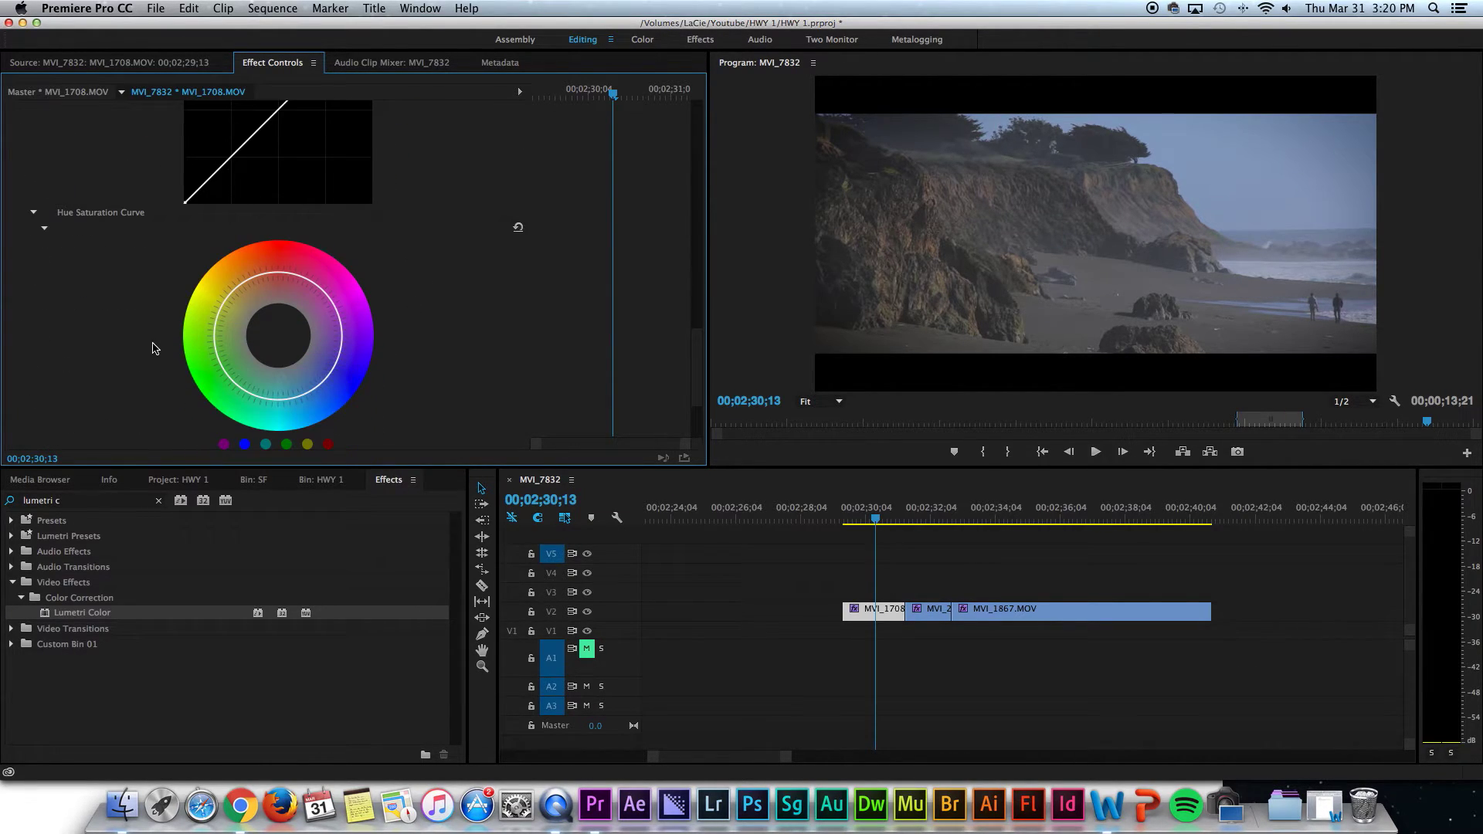
pyautogui.click(228, 295)
pyautogui.click(249, 278)
pyautogui.click(331, 299)
pyautogui.click(341, 329)
pyautogui.click(333, 367)
pyautogui.click(309, 392)
pyautogui.click(261, 397)
pyautogui.click(216, 317)
# Drag the hue saturation points in and out to boost red-orange saturation
pyautogui.moveTo(356, 377); pyautogui.dragTo(337, 368)
pyautogui.moveTo(338, 421); pyautogui.dragTo(354, 434)
pyautogui.moveTo(303, 368); pyautogui.dragTo(335, 411)
pyautogui.moveTo(283, 347); pyautogui.dragTo(295, 360)
pyautogui.moveTo(327, 418); pyautogui.dragTo(322, 416)
pyautogui.moveTo(322, 415); pyautogui.dragTo(316, 406)
pyautogui.moveTo(213, 388)
pyautogui.mouseDown()
pyautogui.moveTo(261, 358)
pyautogui.moveTo(231, 386)
pyautogui.mouseUp()
pyautogui.click(209, 349)
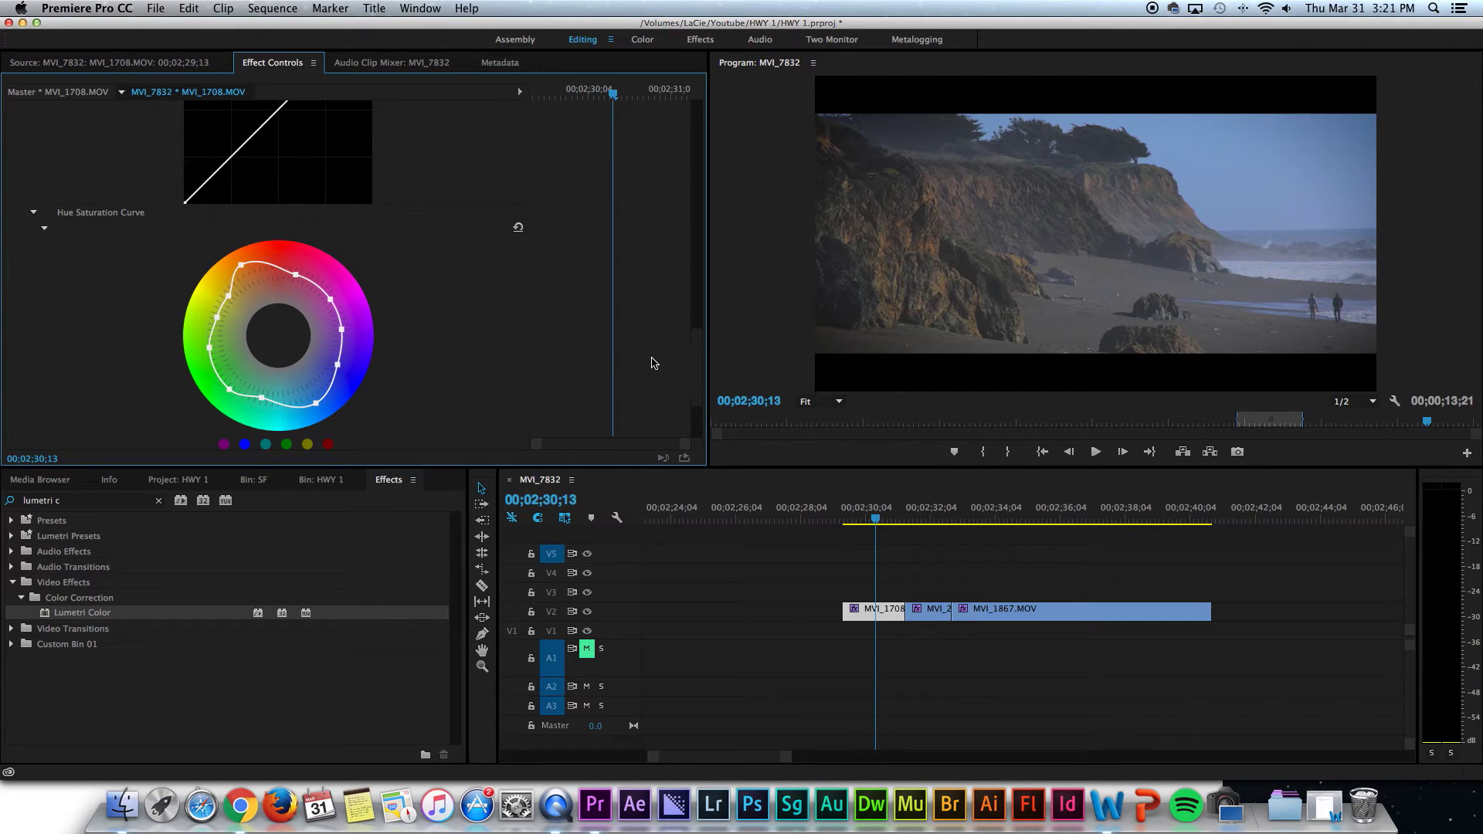
pyautogui.scroll(1, 513, 360)
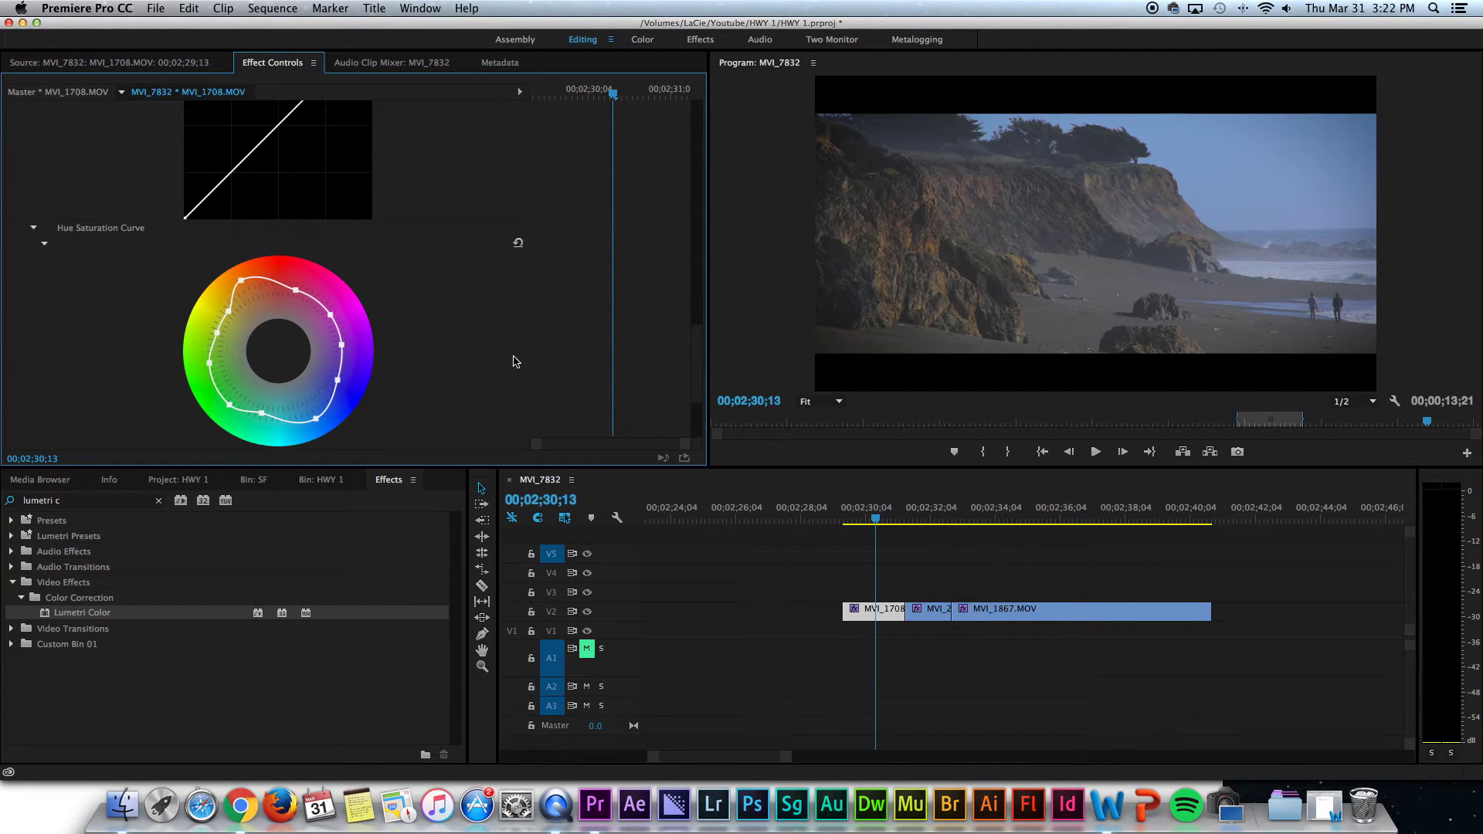
pyautogui.scroll(-5, 454, 398)
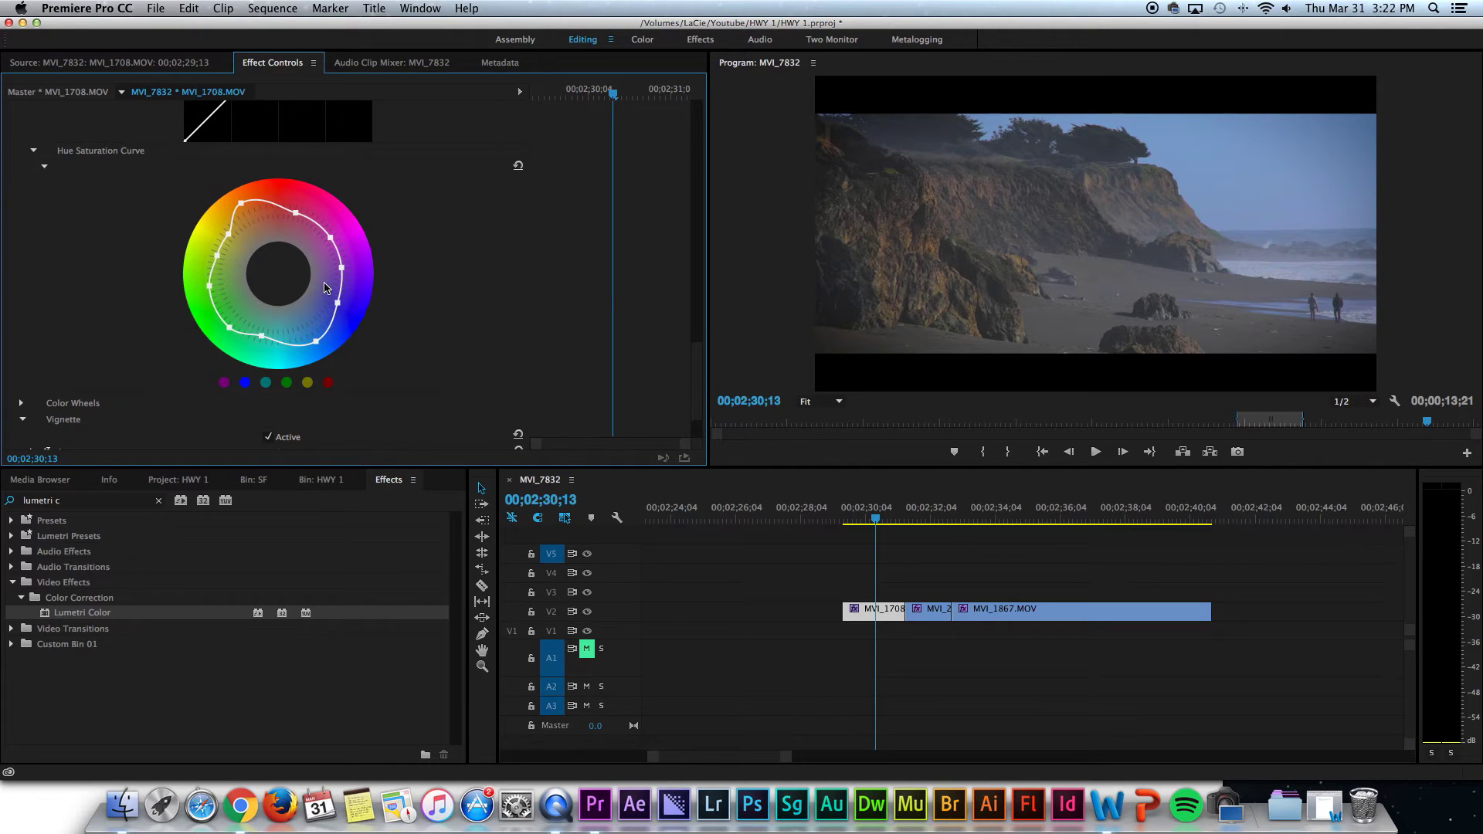
pyautogui.scroll(10, 510, 243)
pyautogui.scroll(3, 471, 263)
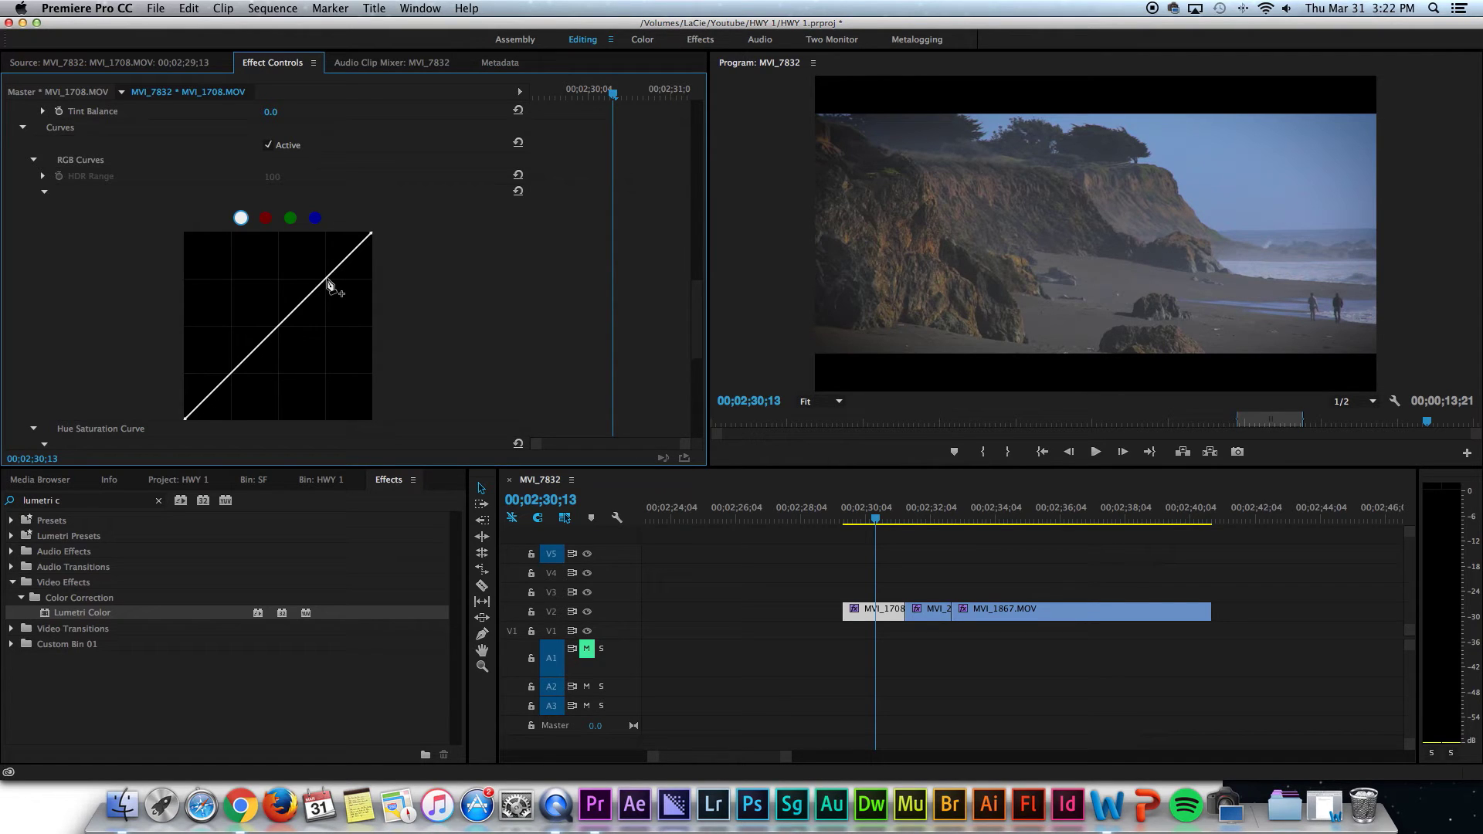
pyautogui.moveTo(326, 283); pyautogui.dragTo(267, 297)
pyautogui.doubleClick(304, 303)
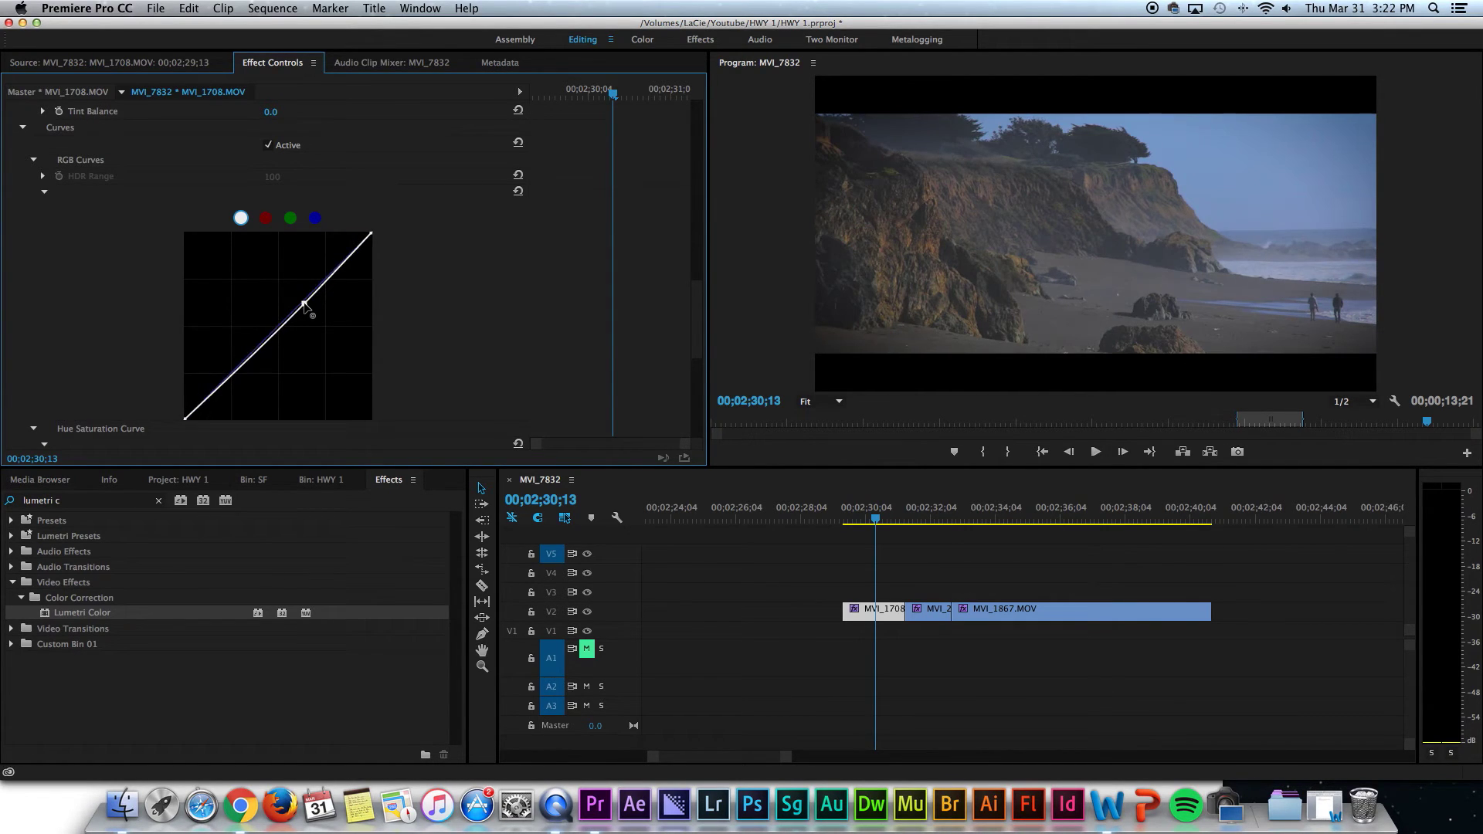
pyautogui.click(290, 218)
pyautogui.click(316, 220)
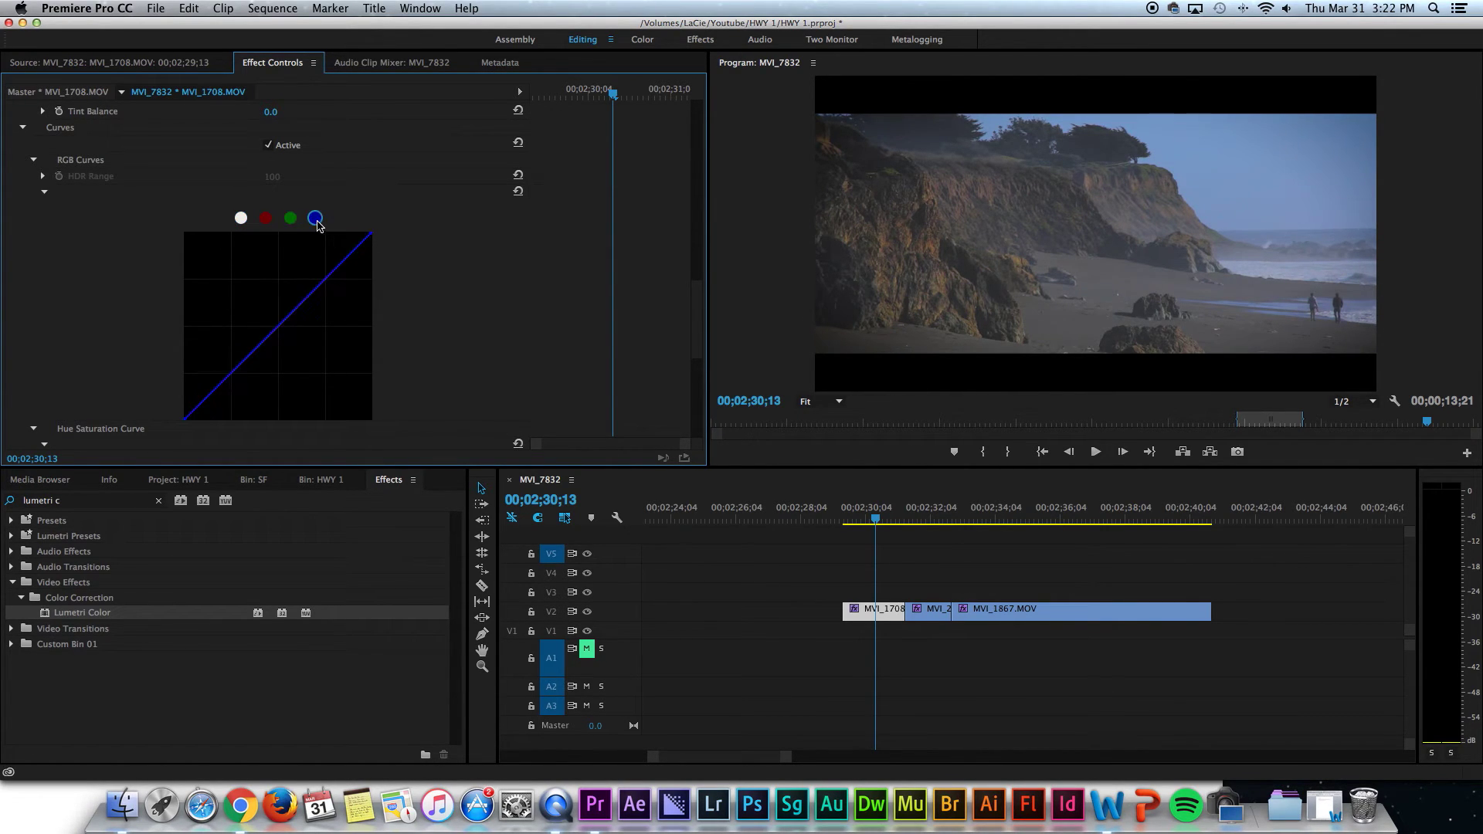
pyautogui.click(266, 218)
pyautogui.click(290, 218)
pyautogui.moveTo(295, 313); pyautogui.dragTo(390, 379)
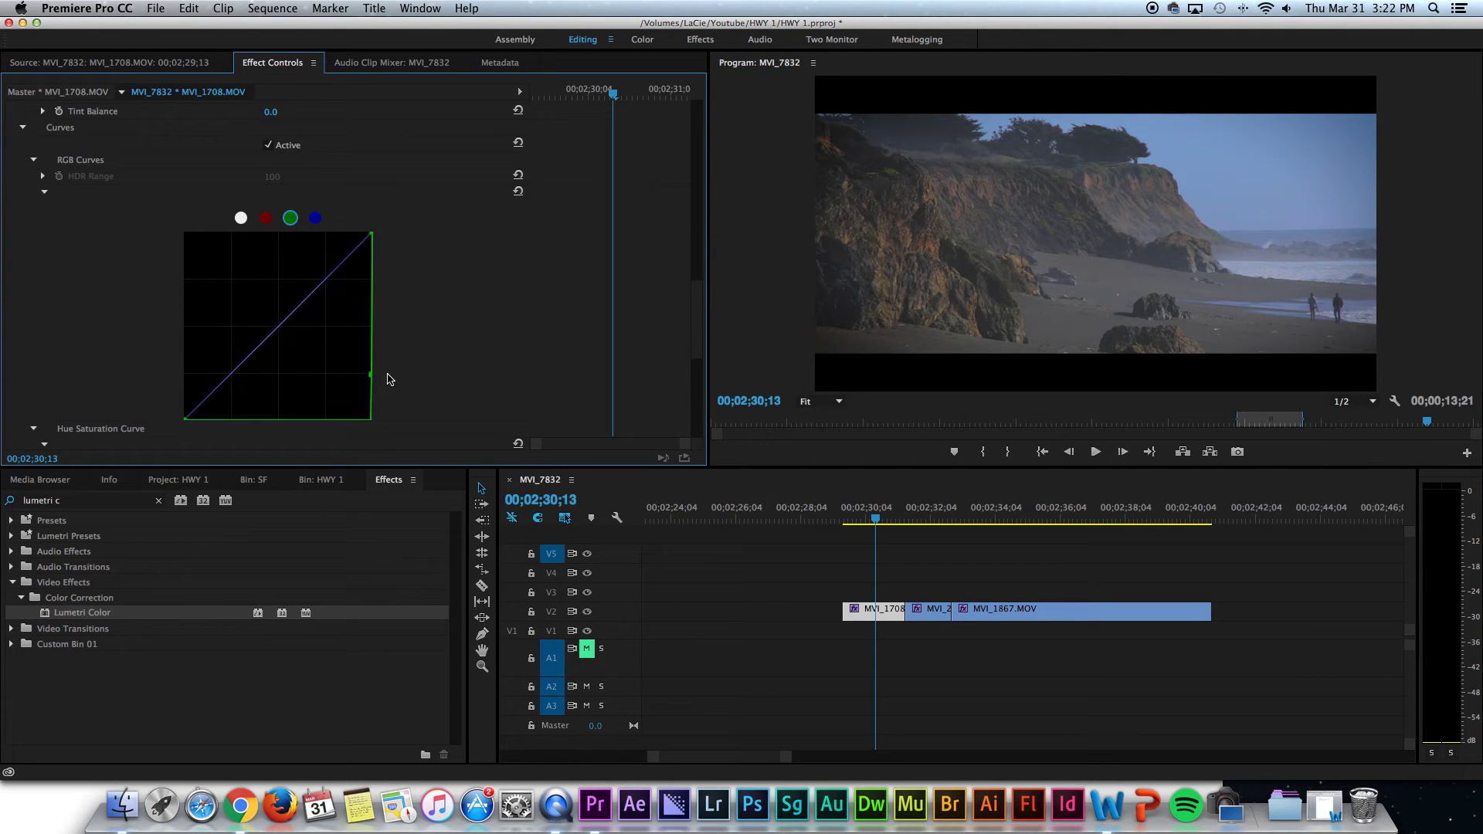
pyautogui.moveTo(321, 341); pyautogui.dragTo(224, 241)
pyautogui.doubleClick(255, 222)
pyautogui.scroll(-1, 255, 221)
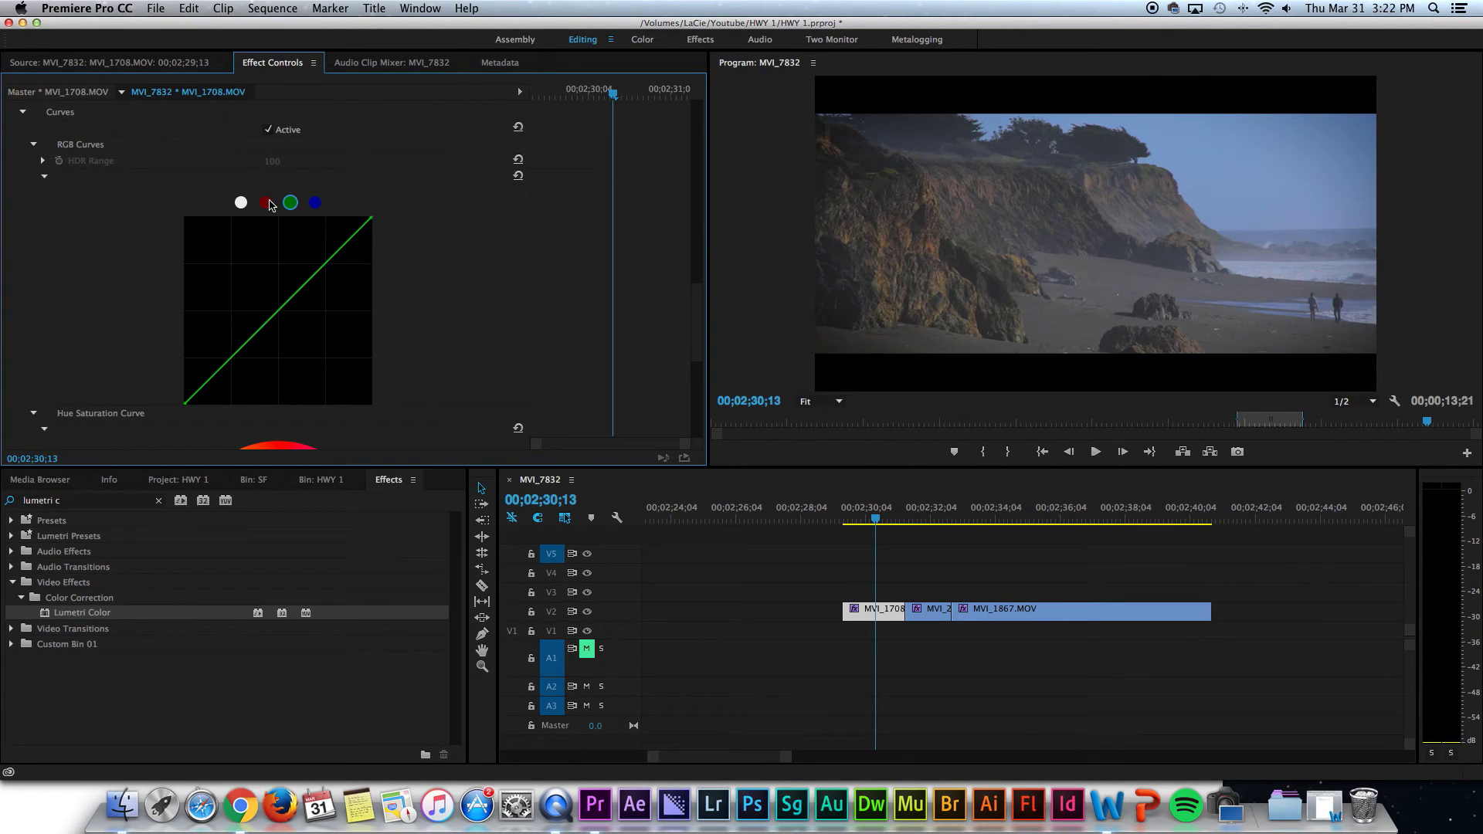
pyautogui.scroll(-5, 486, 334)
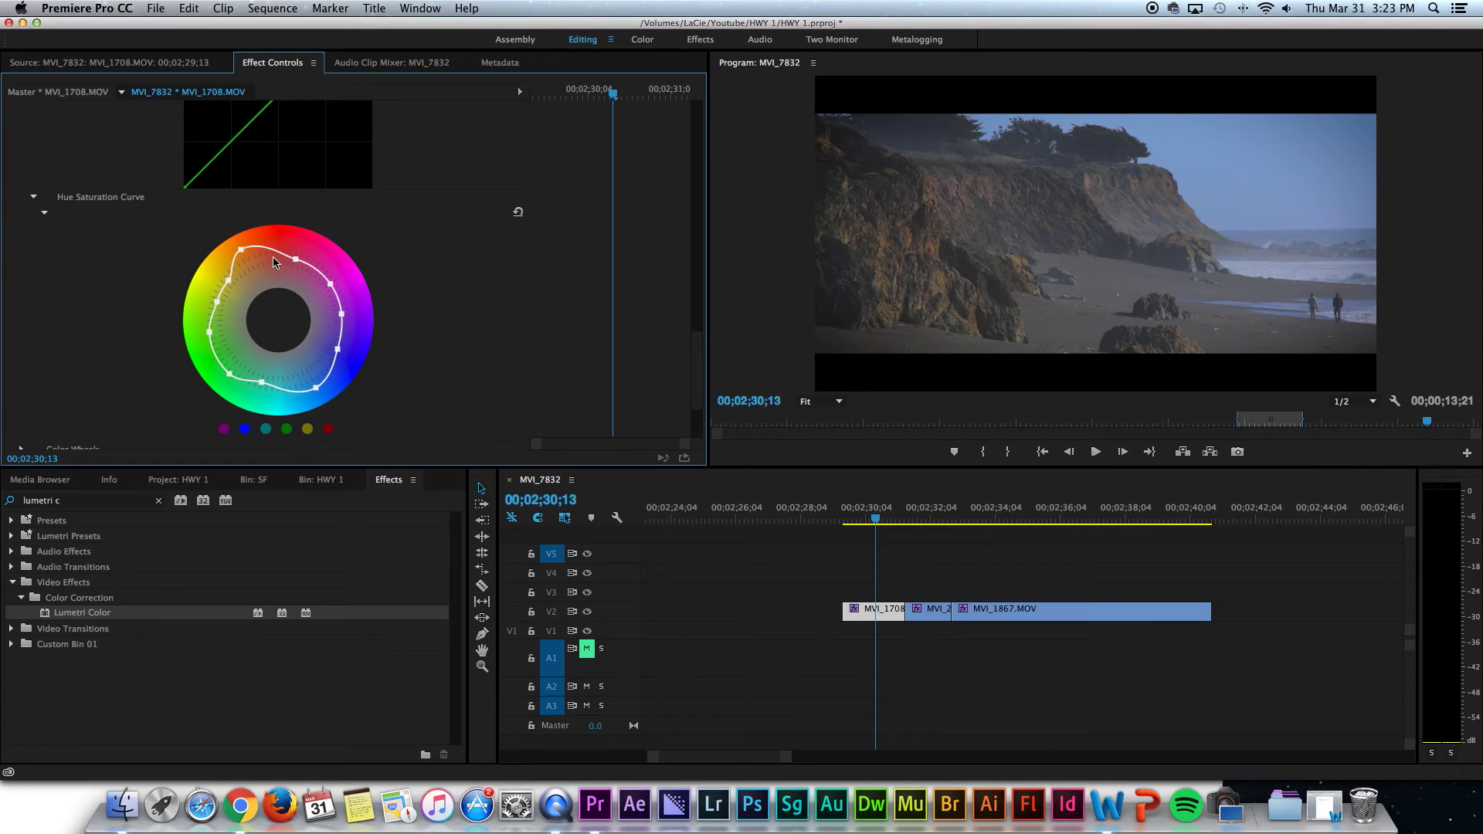
pyautogui.scroll(-3, 442, 309)
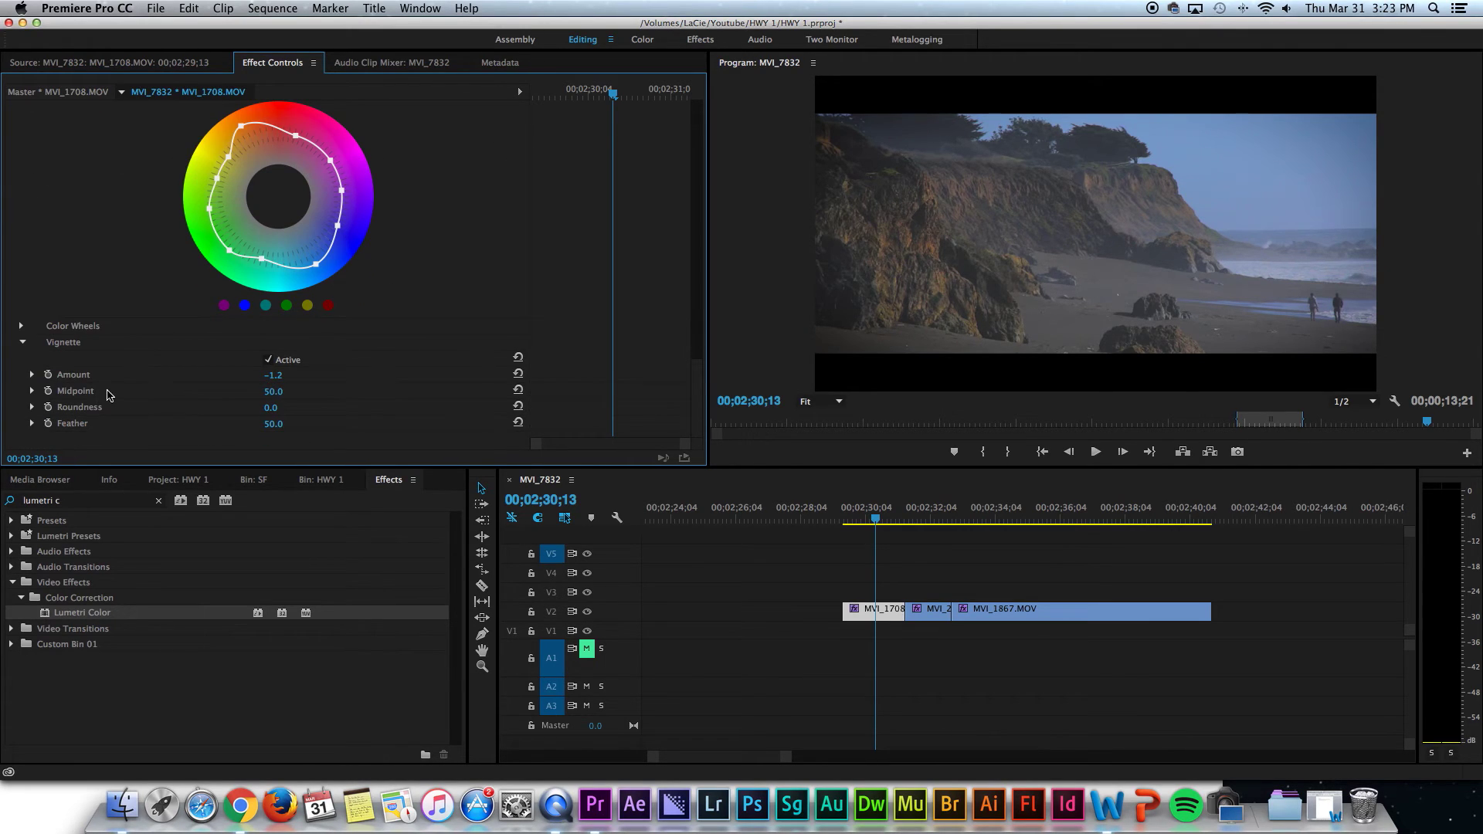
pyautogui.scroll(8, 132, 329)
# Move the playhead onto MVI_2133 and expand its Basic Correction settings
pyautogui.scroll(10, 140, 312)
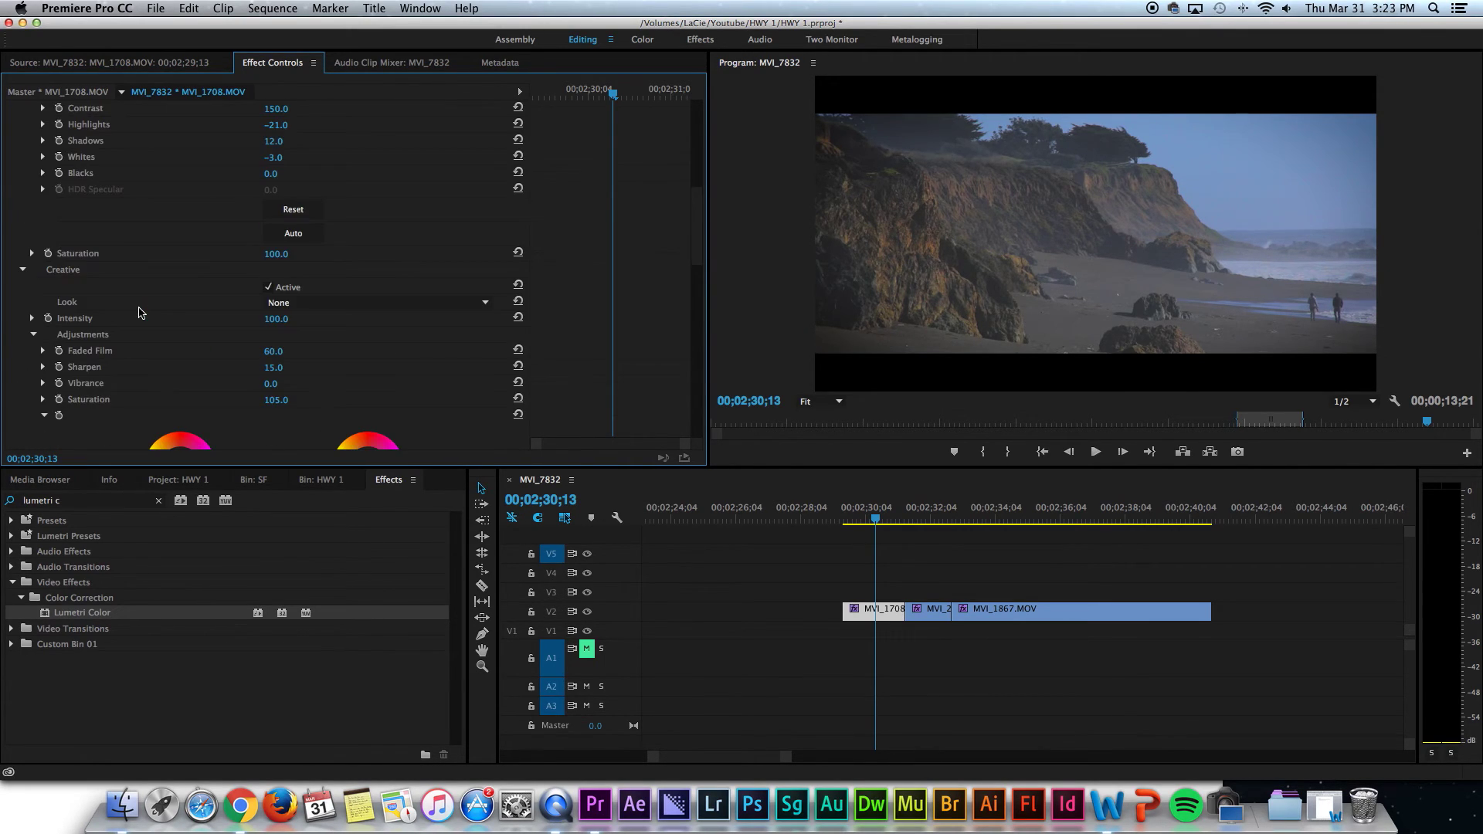
pyautogui.click(928, 520)
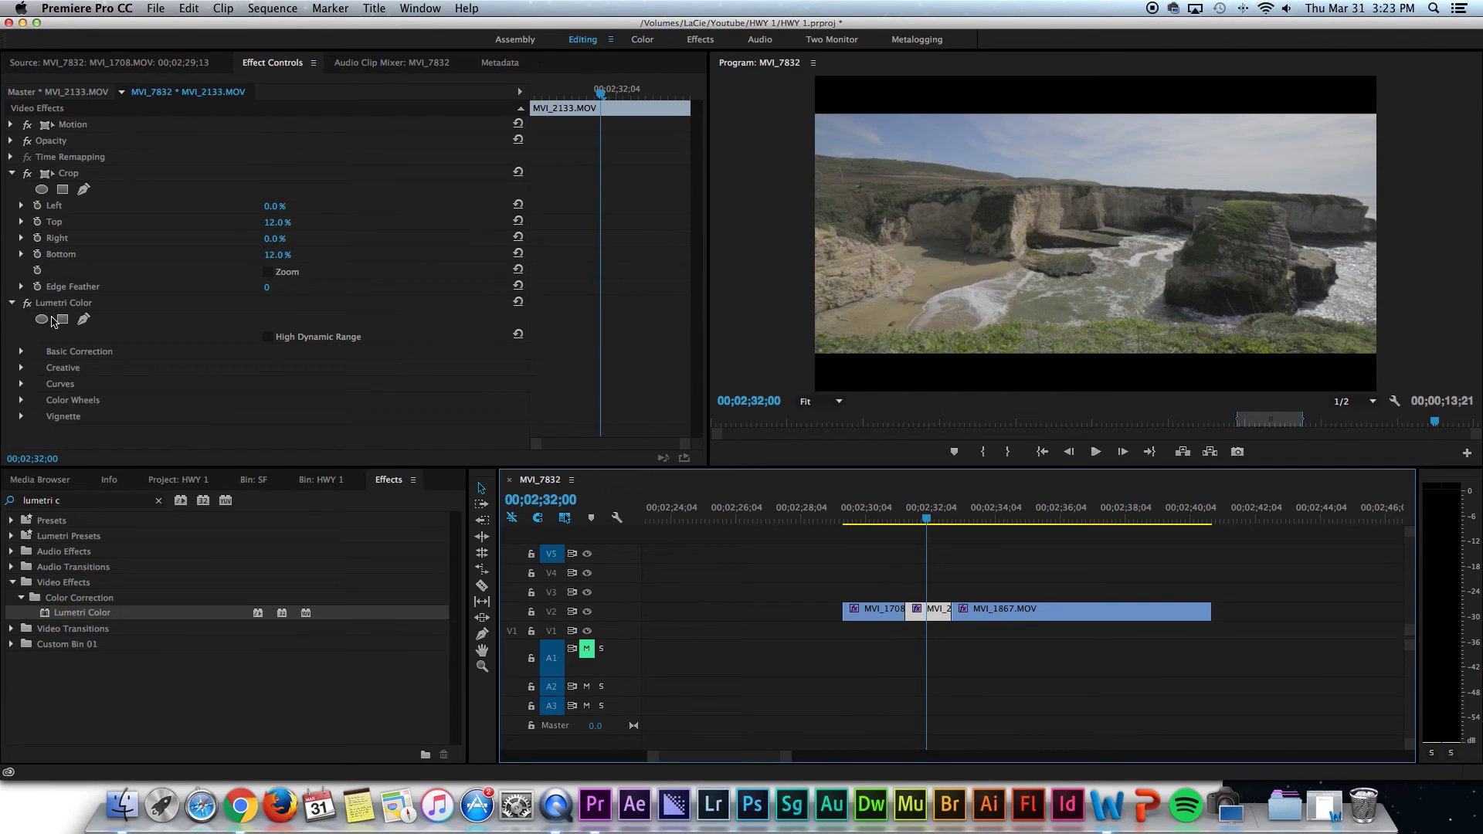
pyautogui.click(21, 353)
pyautogui.scroll(-5, 198, 395)
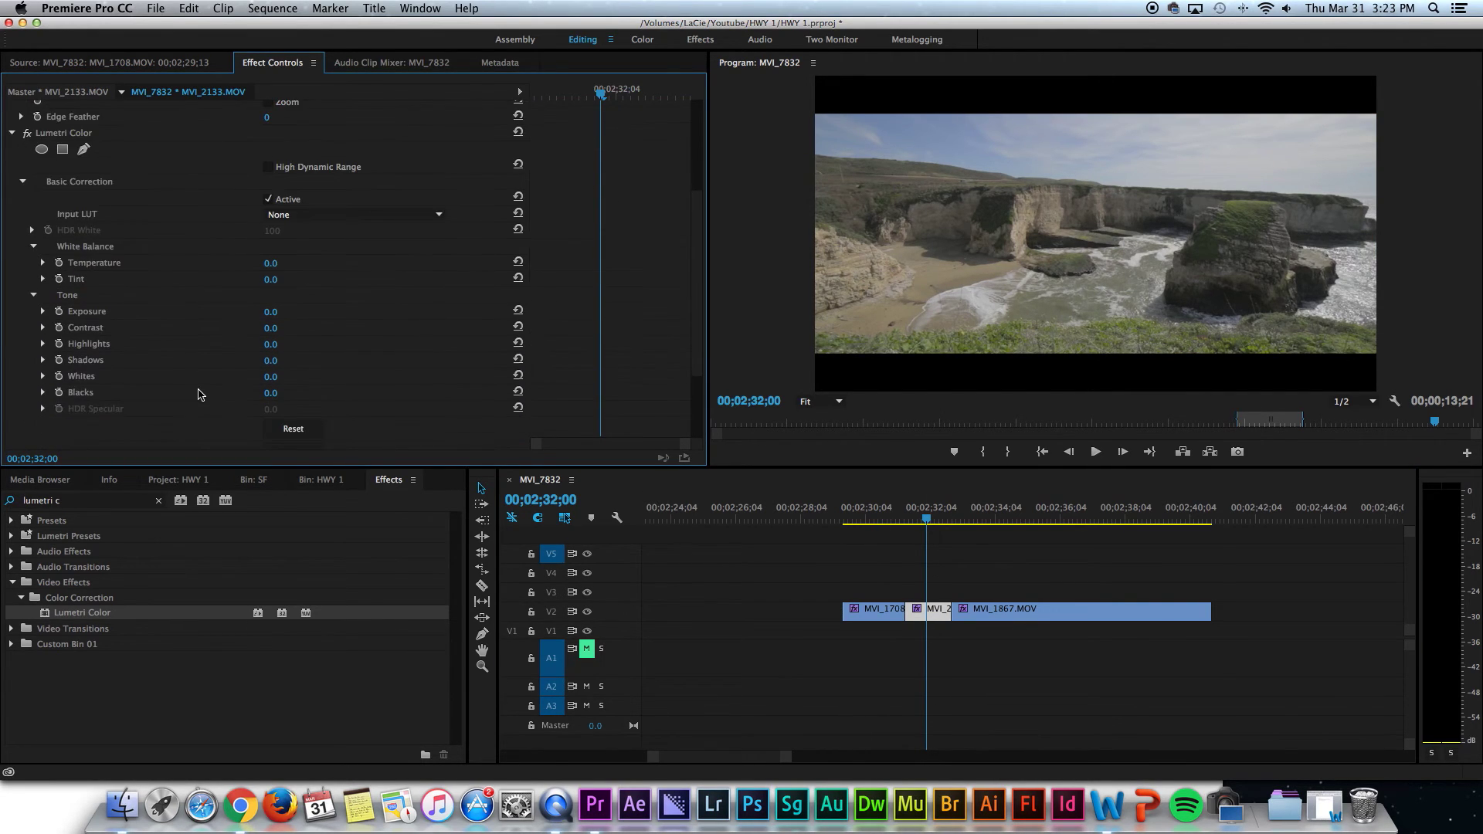
pyautogui.scroll(-5, 197, 309)
pyautogui.scroll(9, 199, 319)
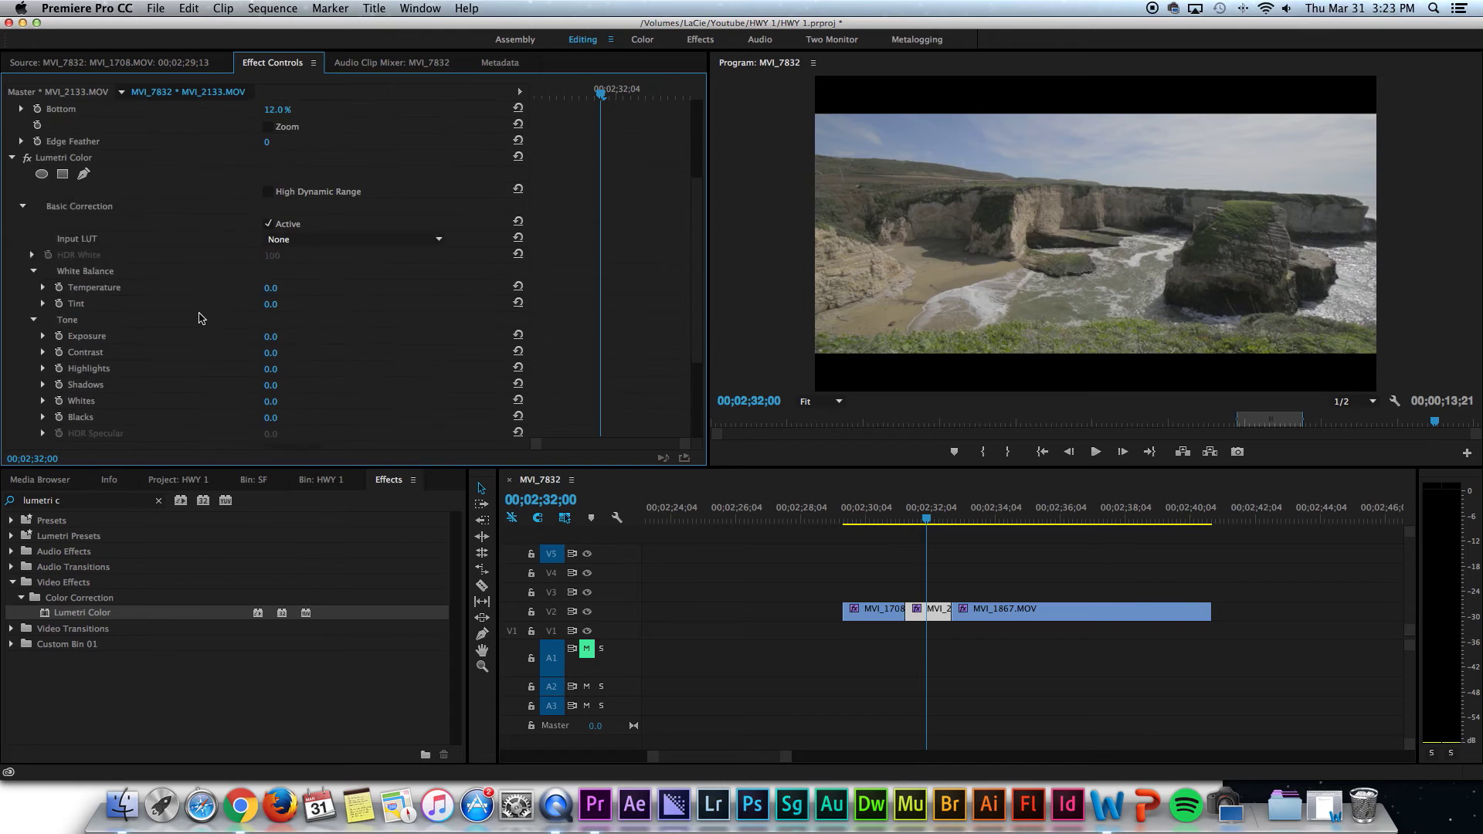
# Compare the graded beach clip with the ungraded cove clip MVI_2133
pyautogui.click(871, 520)
pyautogui.click(926, 520)
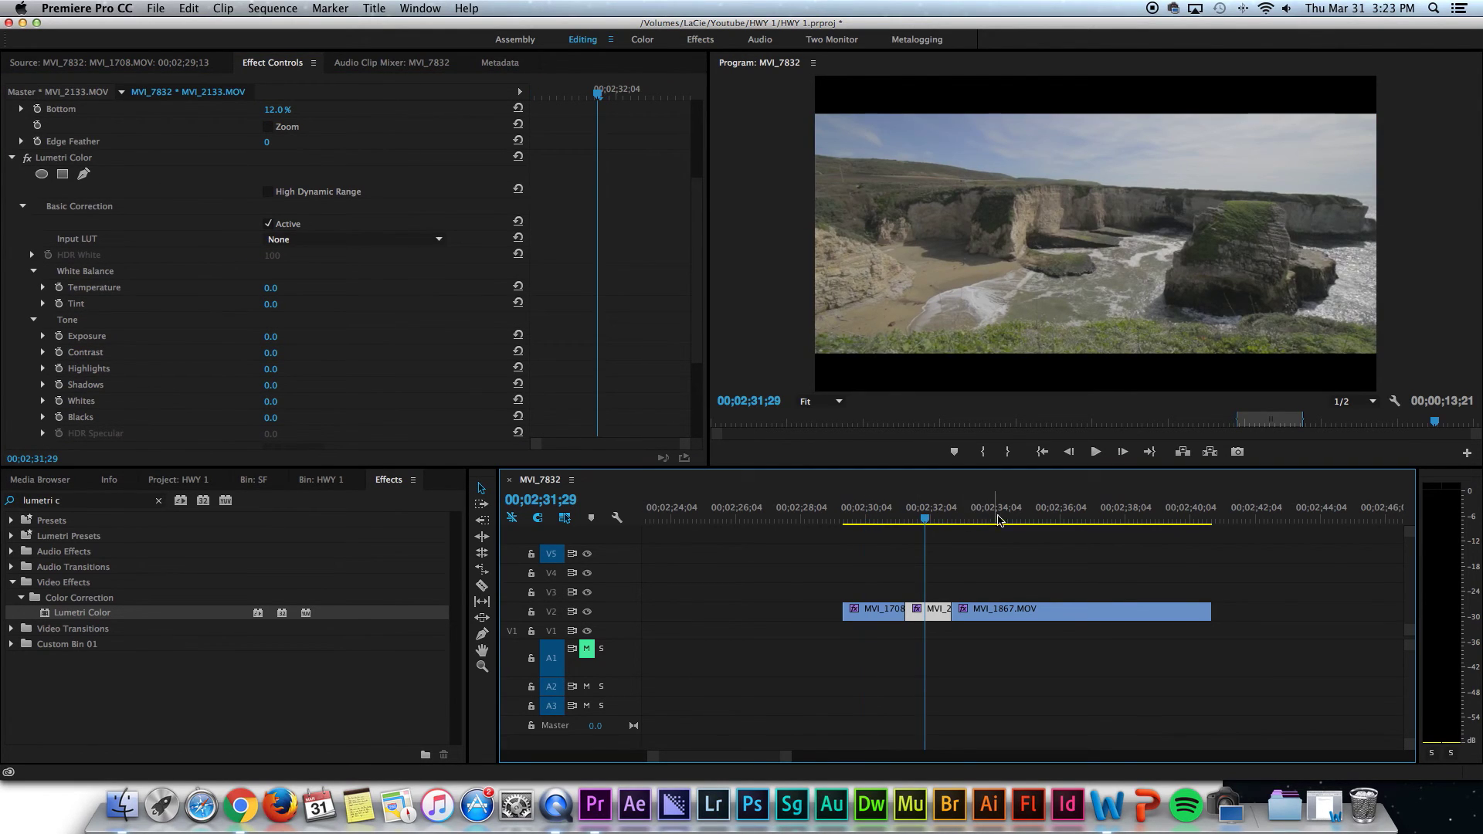
pyautogui.click(875, 521)
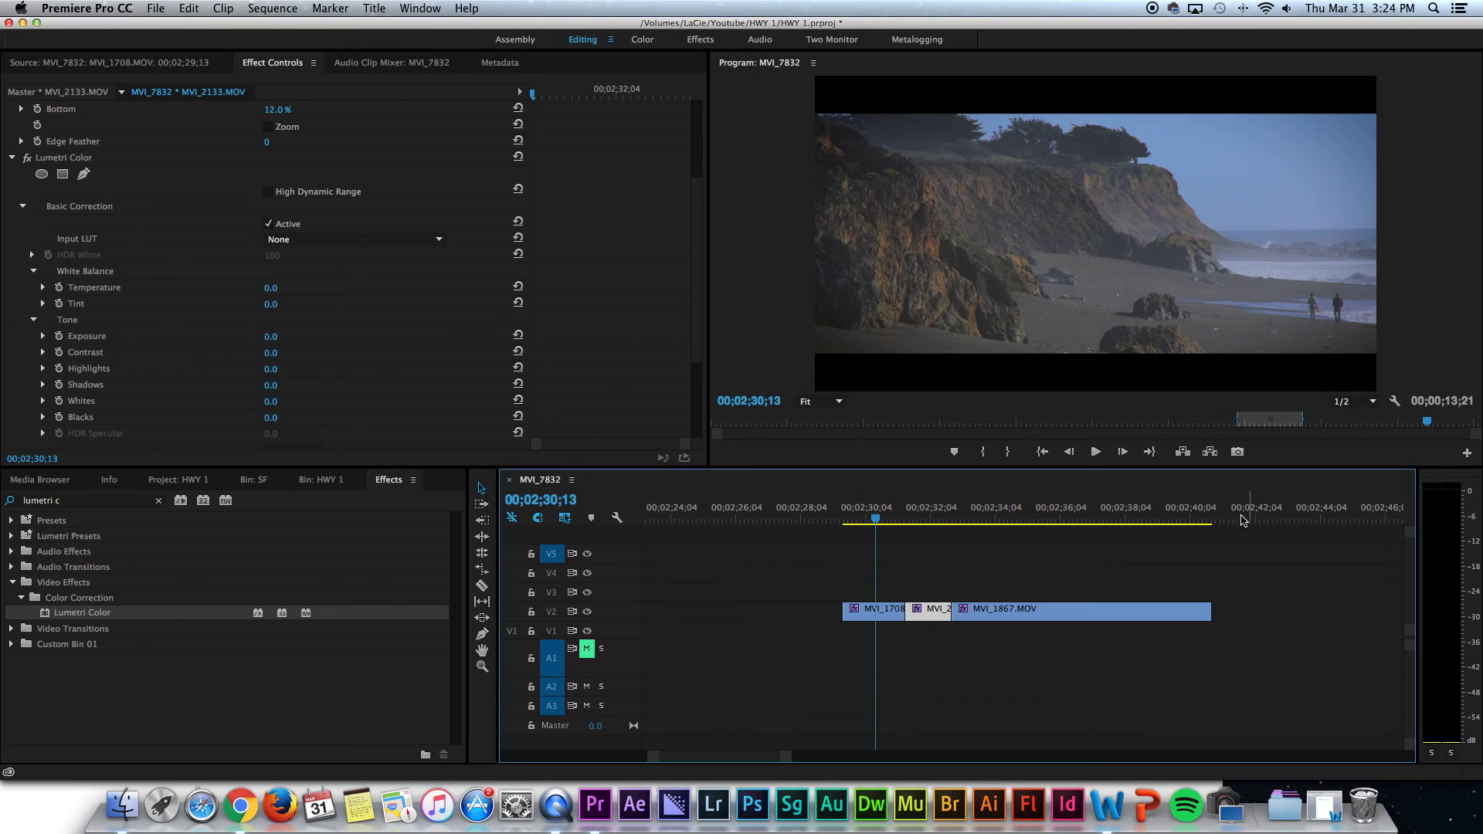
pyautogui.click(931, 520)
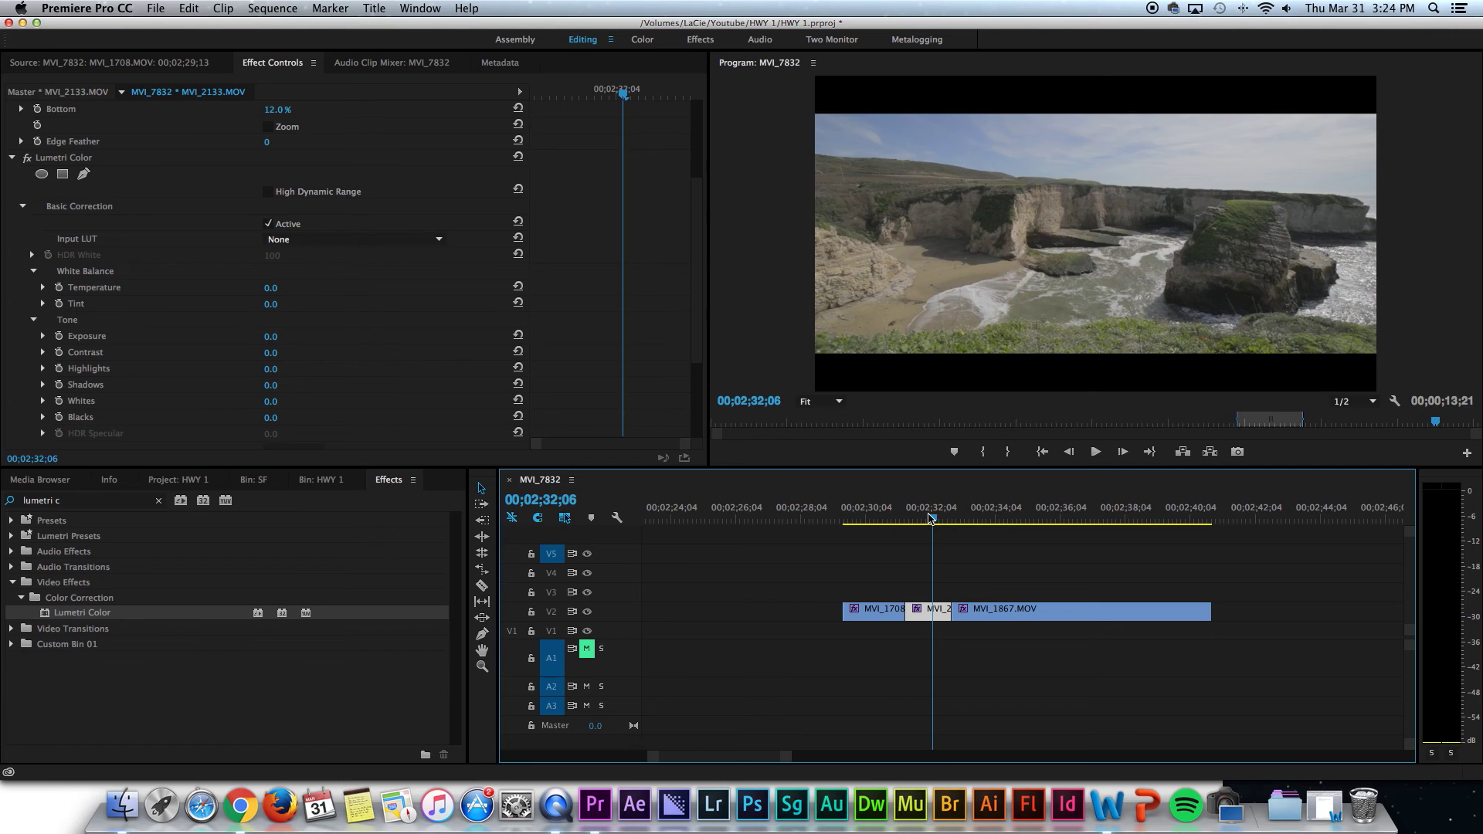
pyautogui.moveTo(933, 519); pyautogui.dragTo(930, 521)
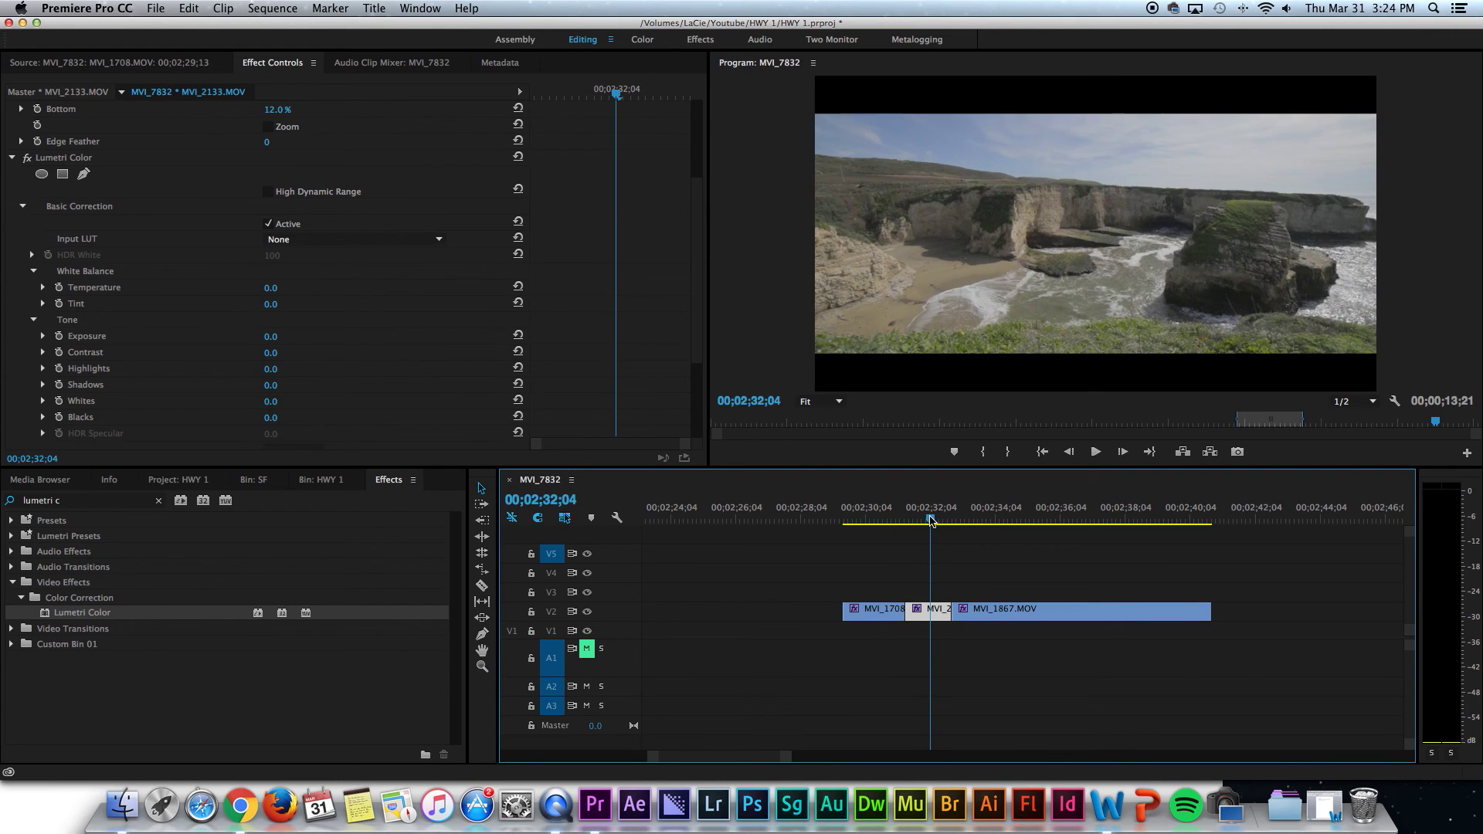